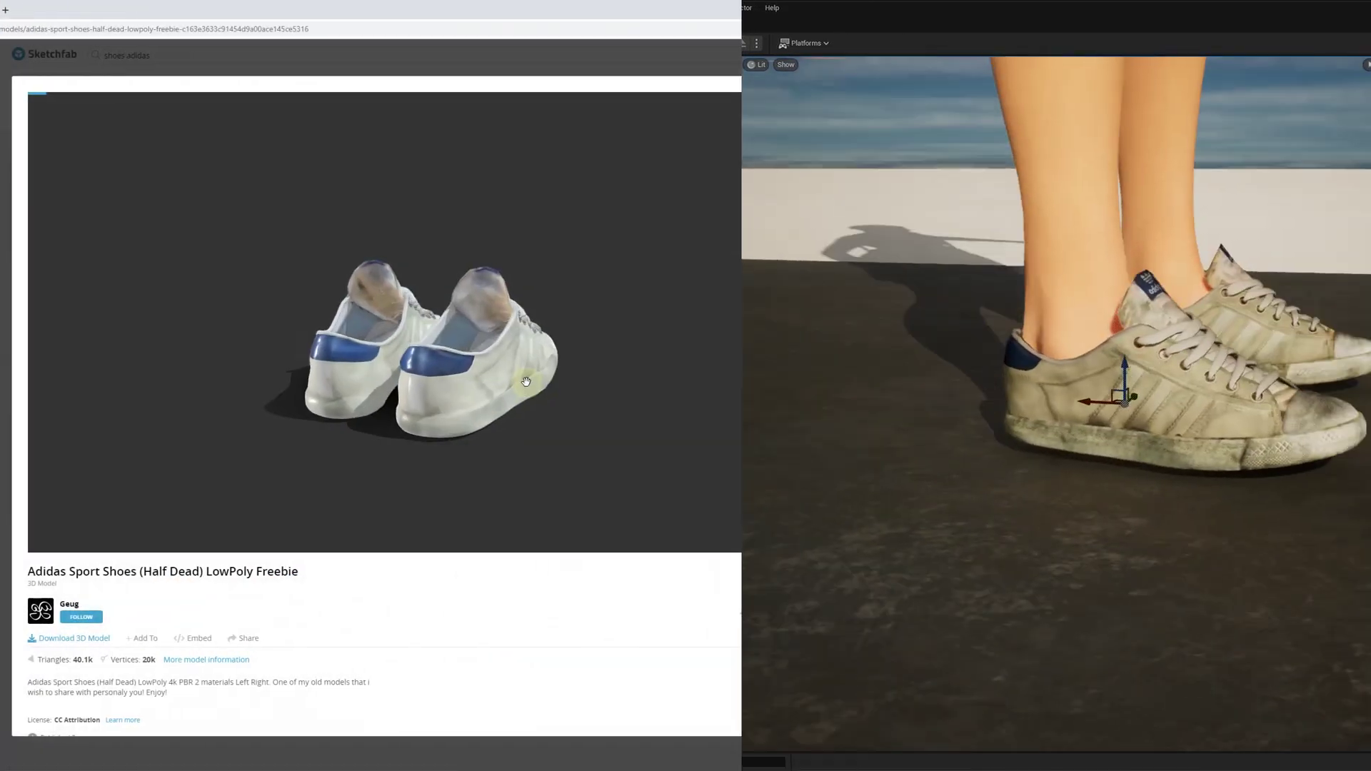
Examine the Adidas Sport Shoes model and the black leather zipper boots from several angles.
scroll(502, 384, up, 5)
drag(502, 384, 565, 405)
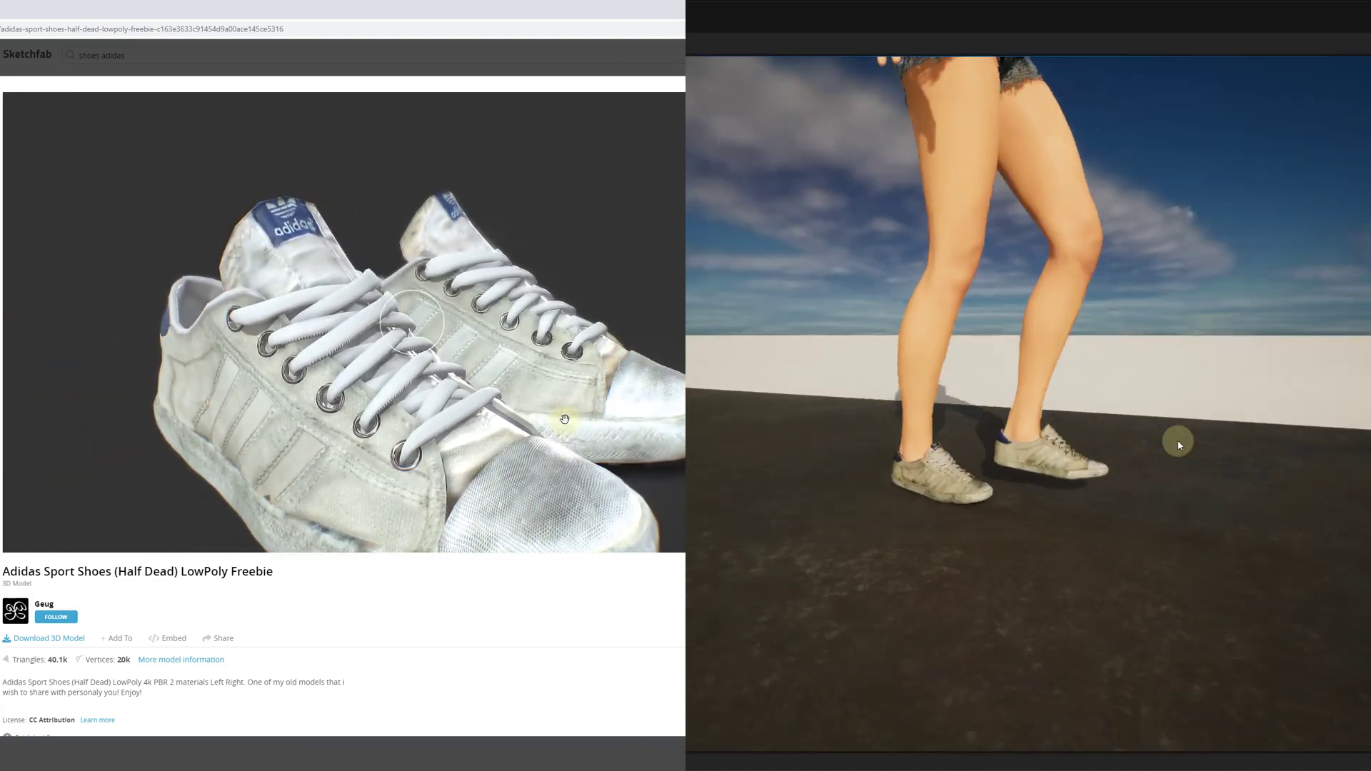
scroll(564, 420, down, 6)
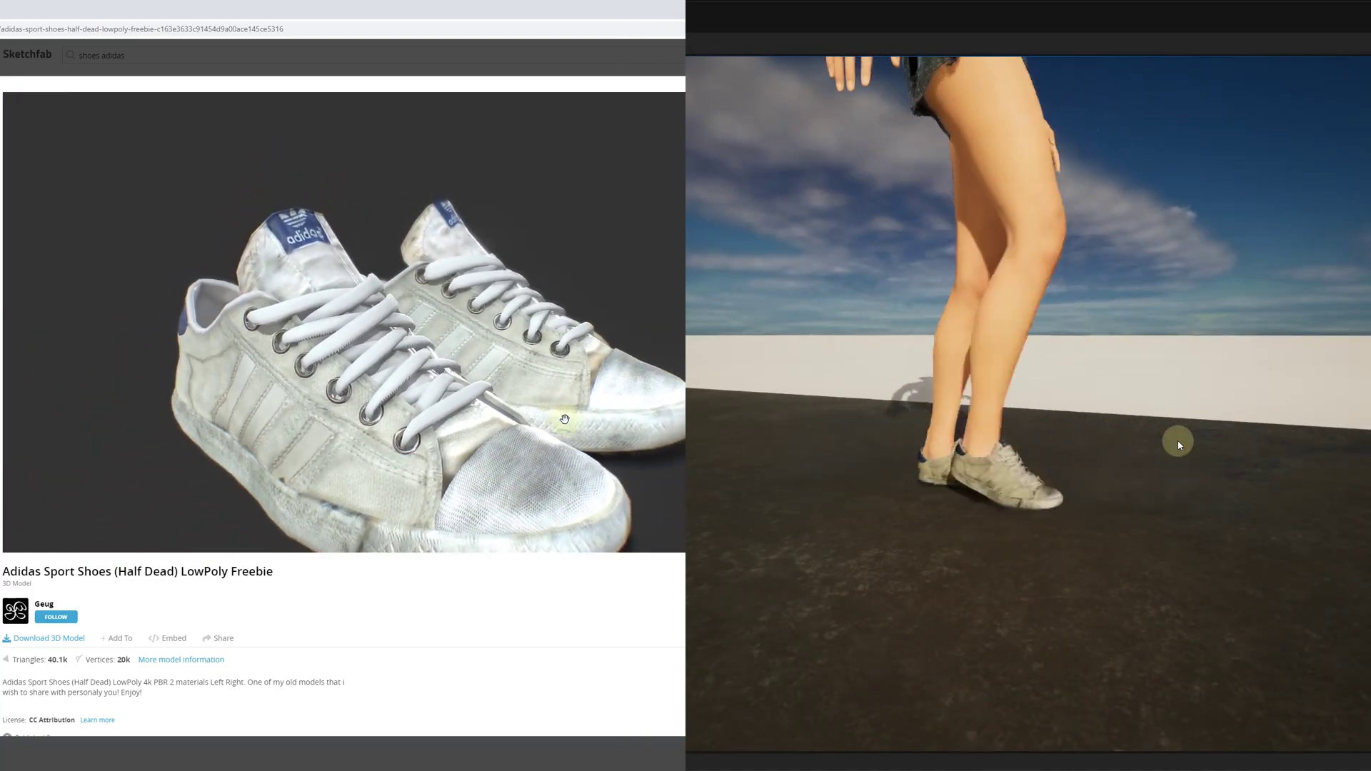
drag(490, 443, 468, 480)
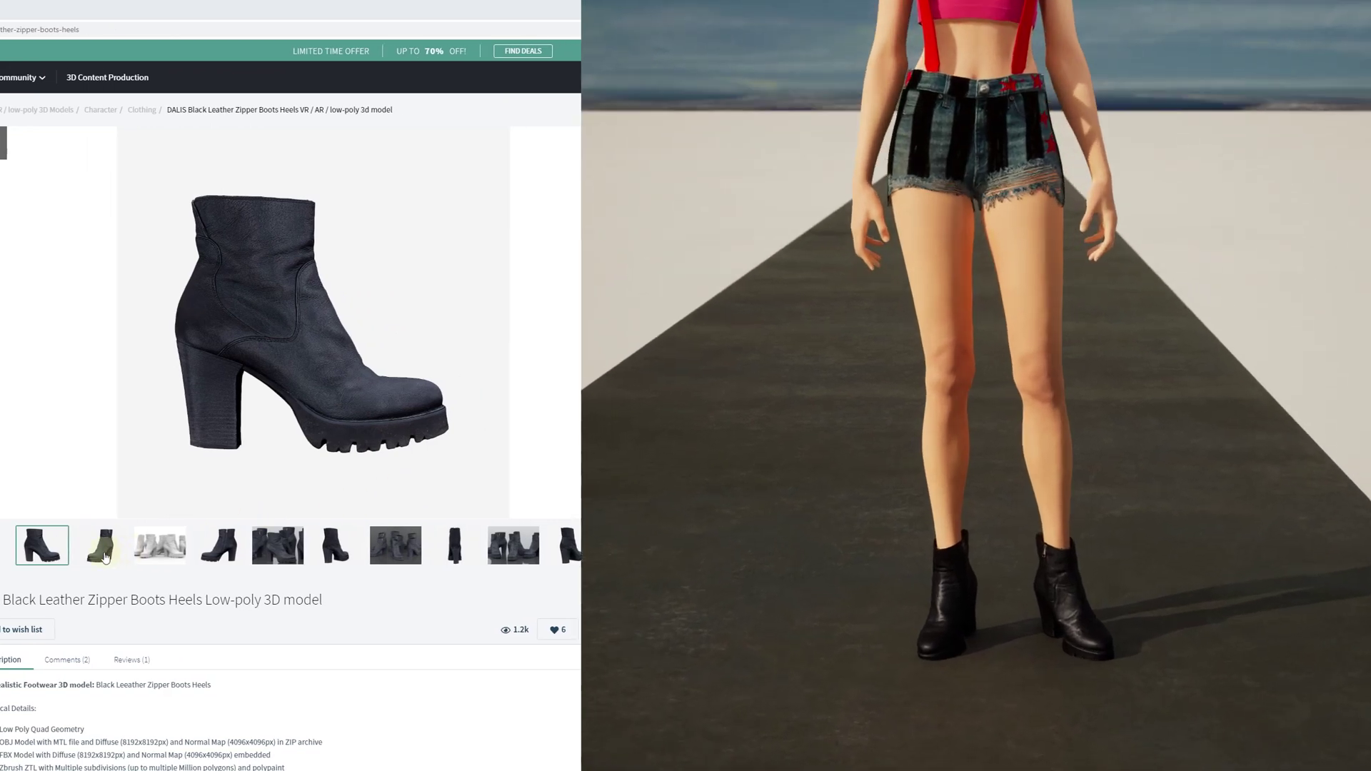
click(337, 557)
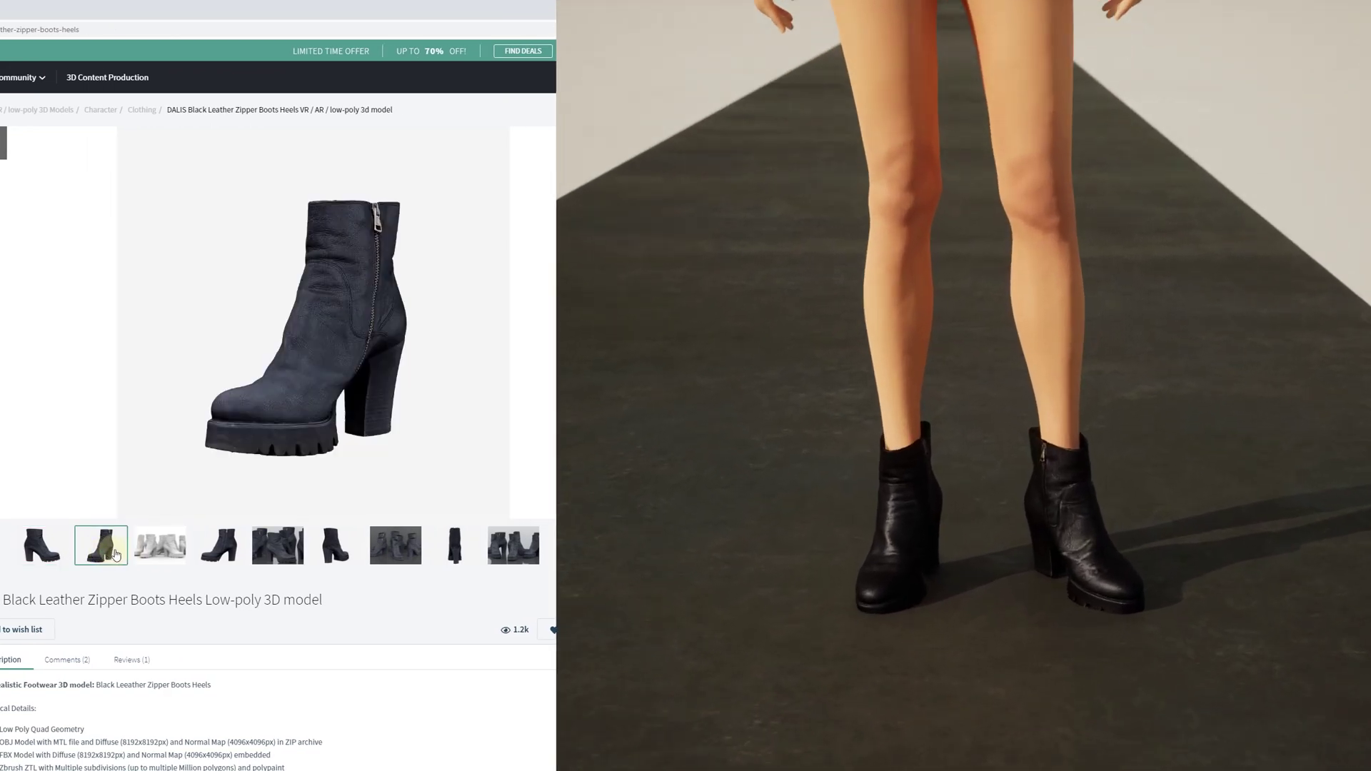
click(221, 548)
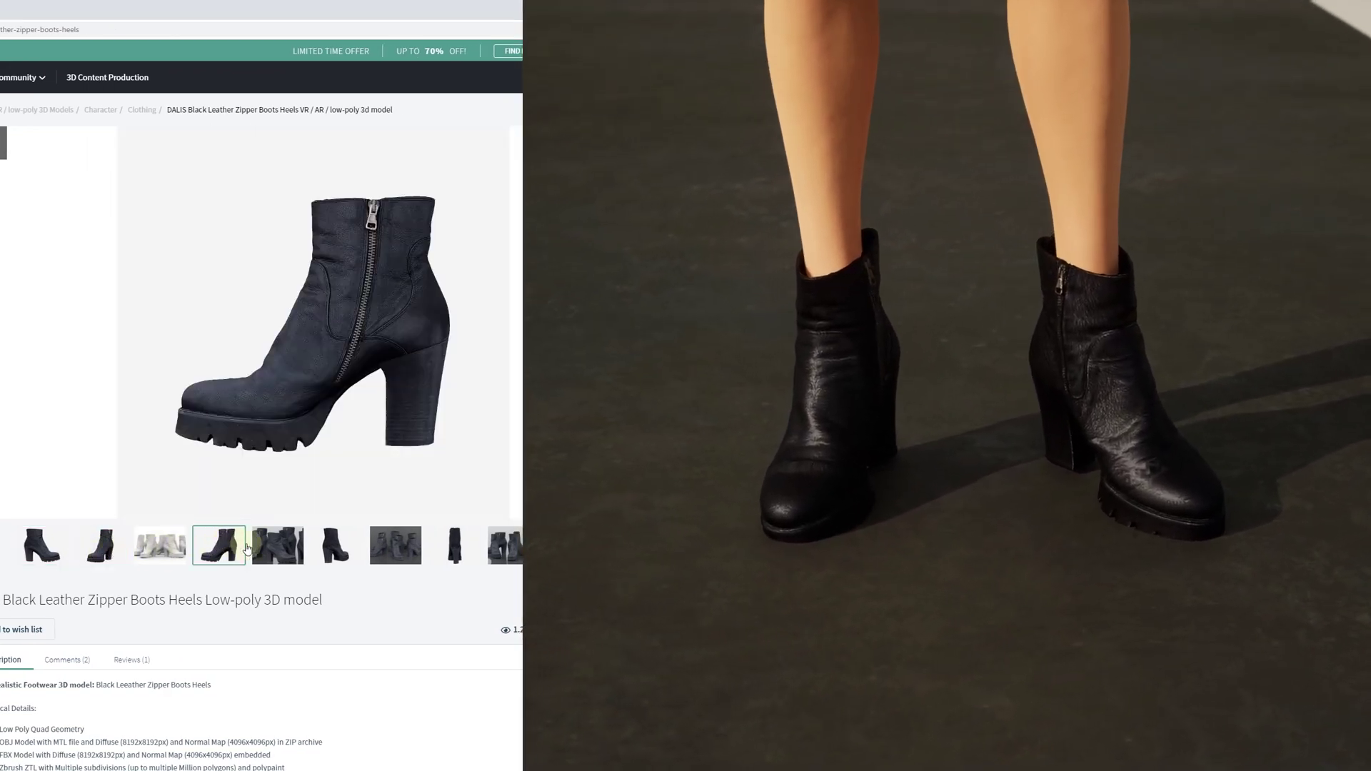
click(278, 545)
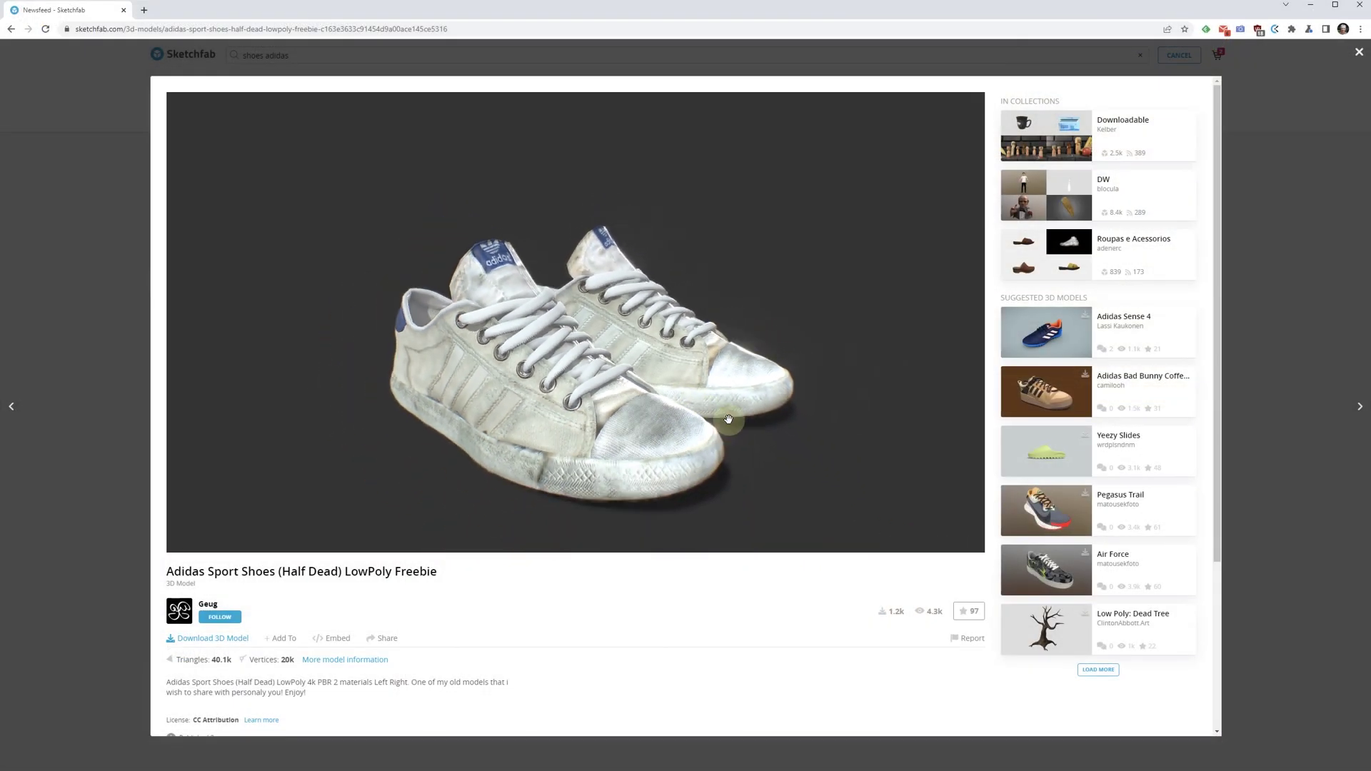
drag(728, 419, 500, 543)
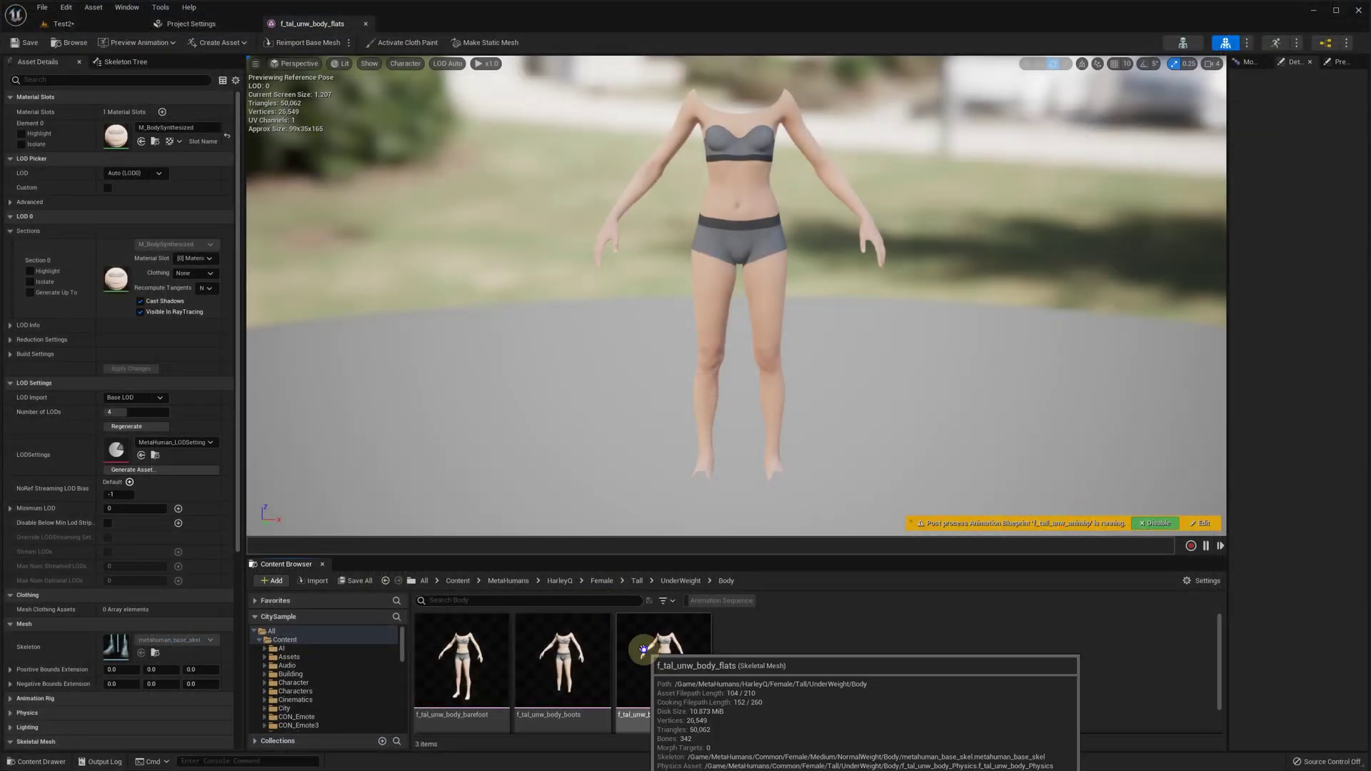
Switch to Unreal Editor and export the f_tal_unw_body_flats skeletal mesh as an FBX file to the HarleyQ folder.
right_click(646, 635)
mouse_move(698, 498)
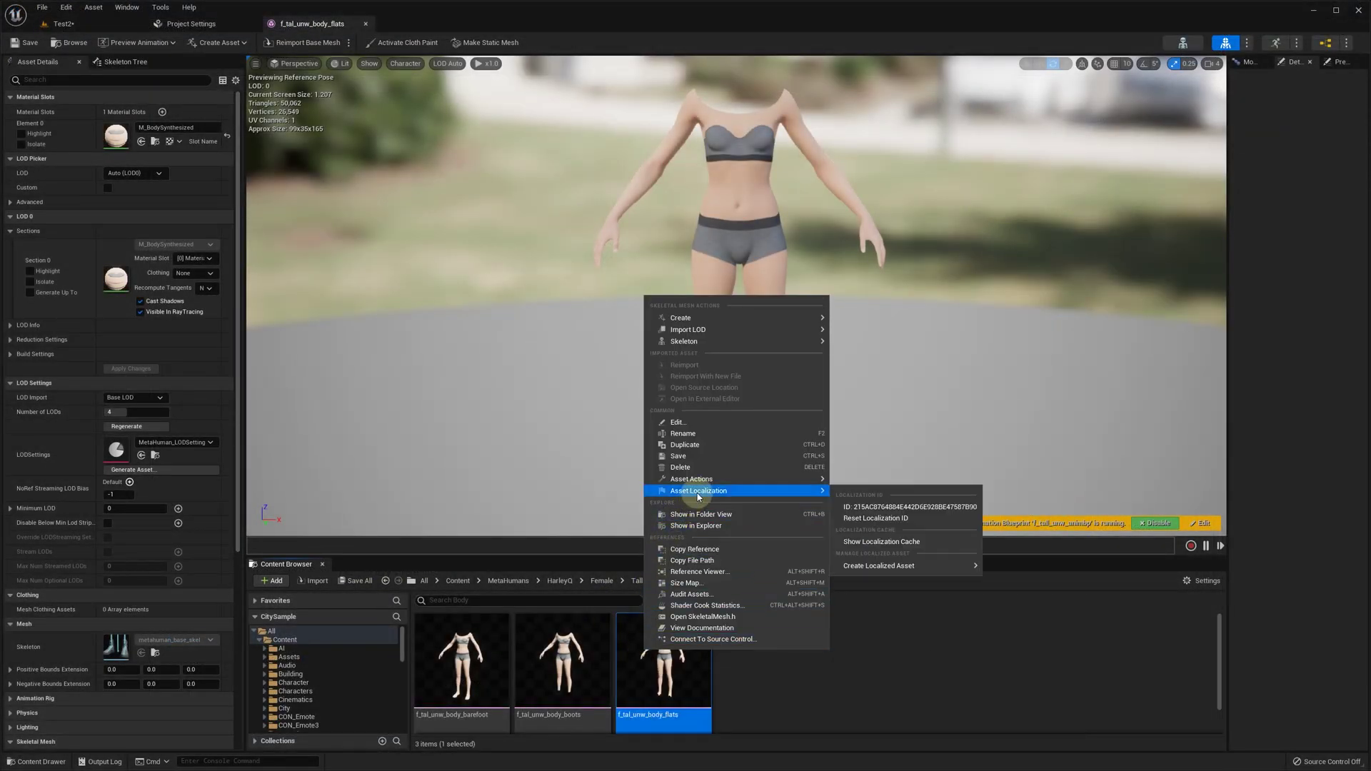
mouse_move(801, 480)
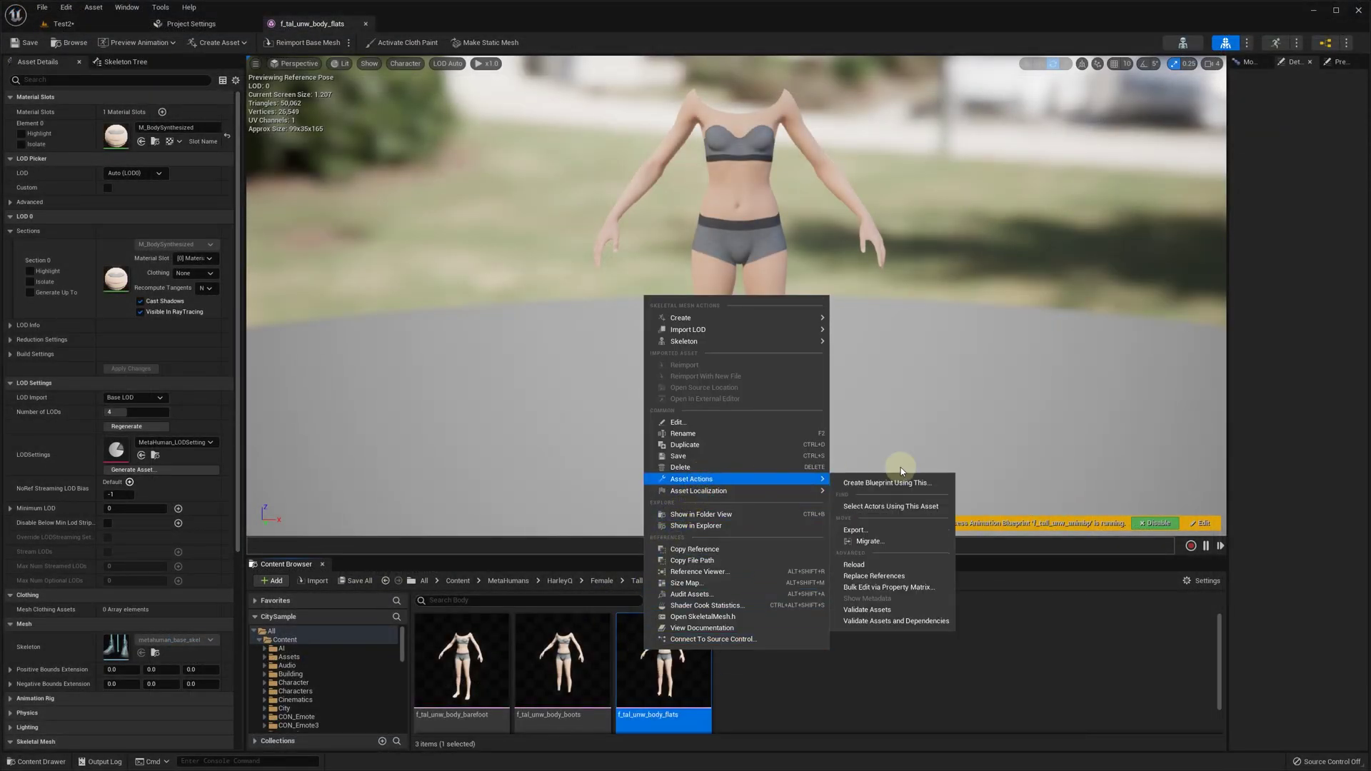
click(869, 531)
click(884, 506)
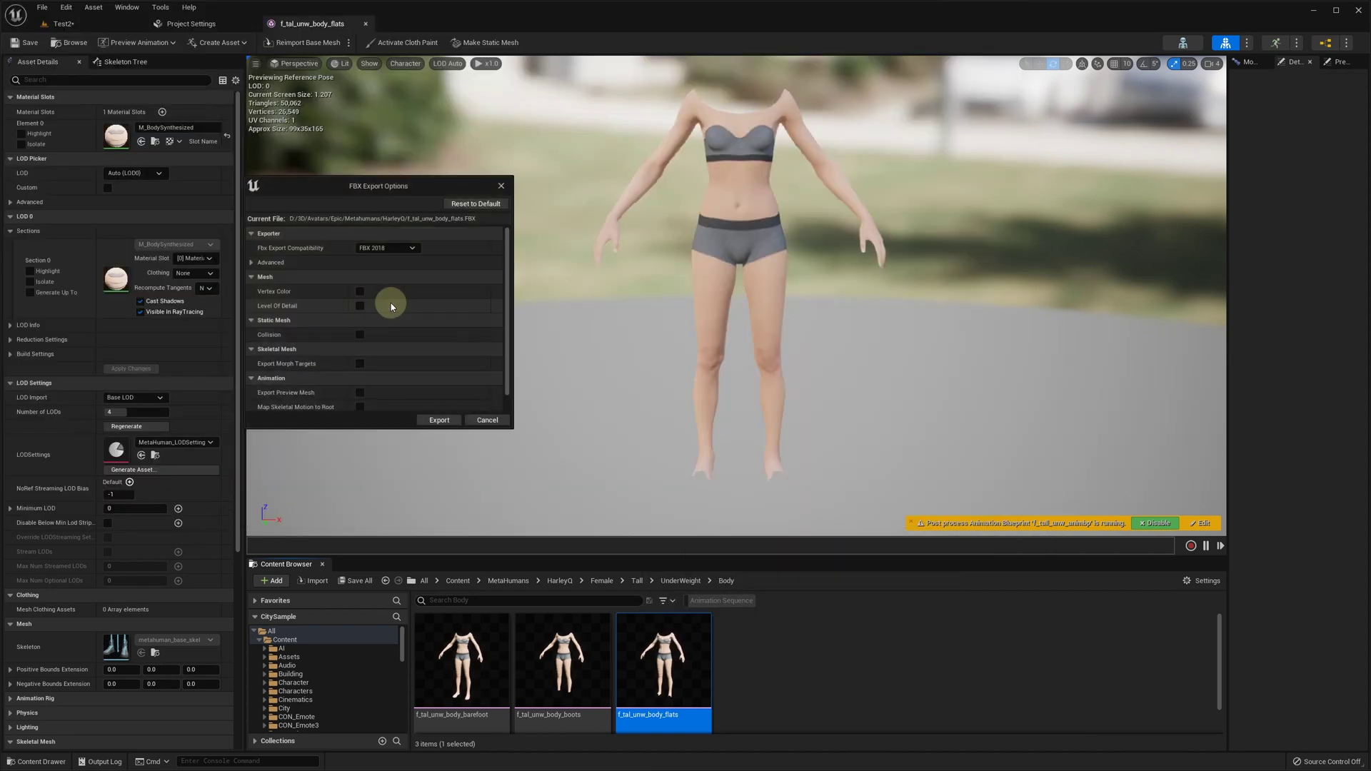
click(441, 422)
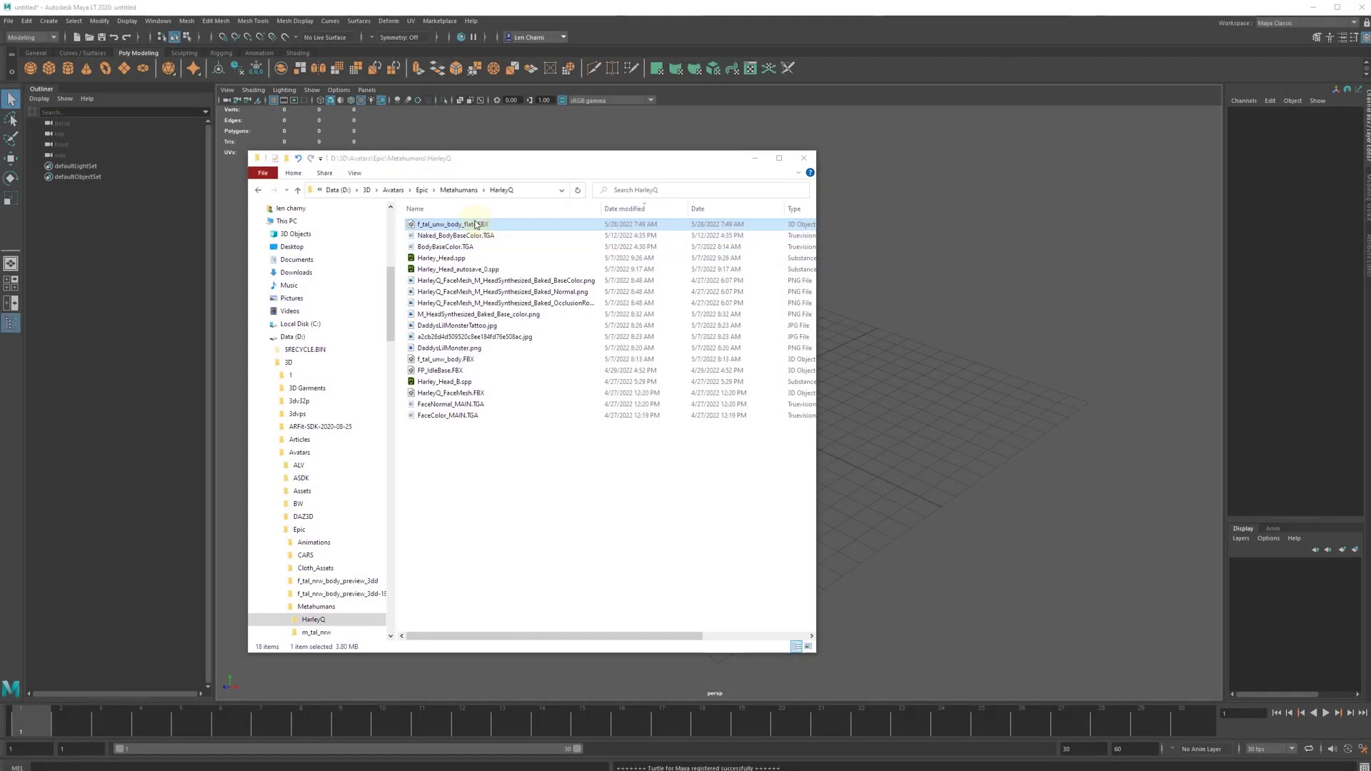
Switch to Maya and import f_tal_unw_body_flats.FBX and Adidas_Shoes.obj into the scene.
drag(475, 225, 906, 272)
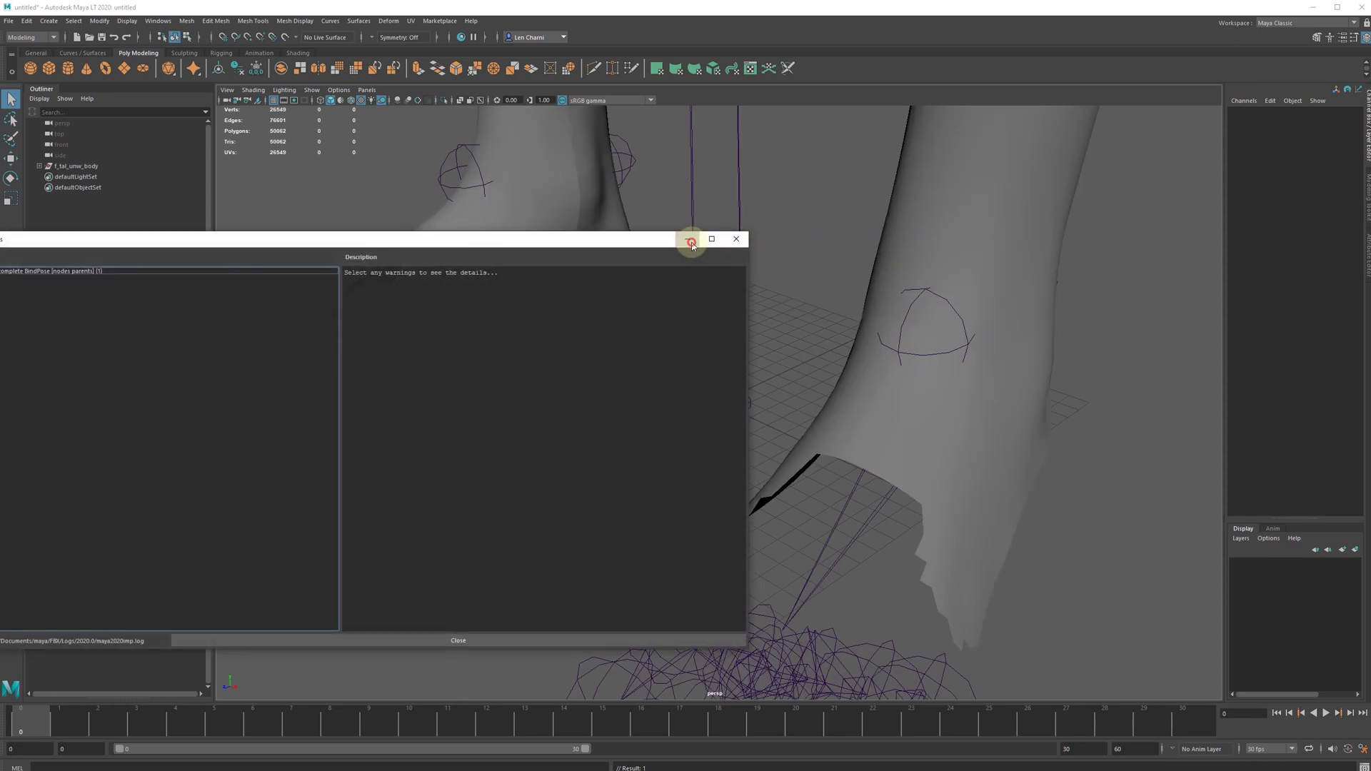
click(691, 243)
scroll(658, 260, down, 5)
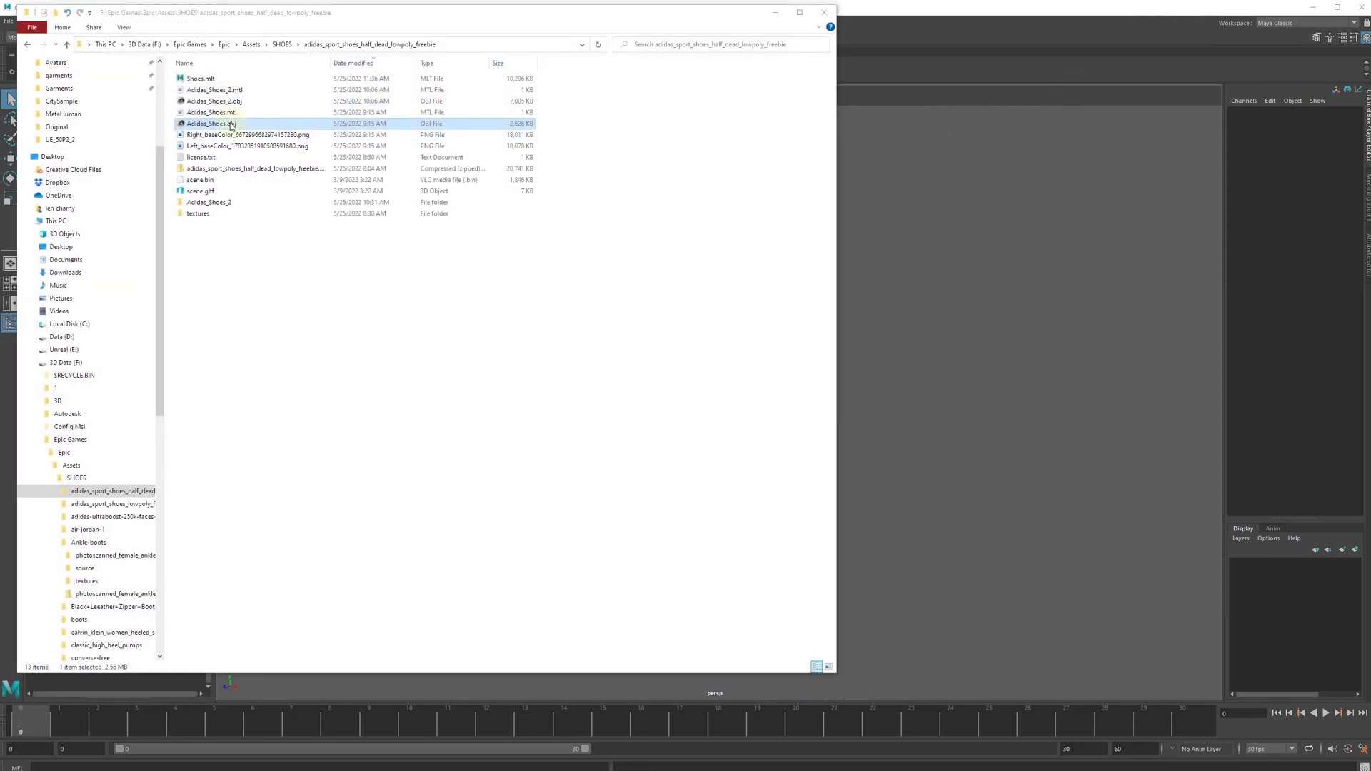
drag(236, 125, 943, 311)
click(775, 12)
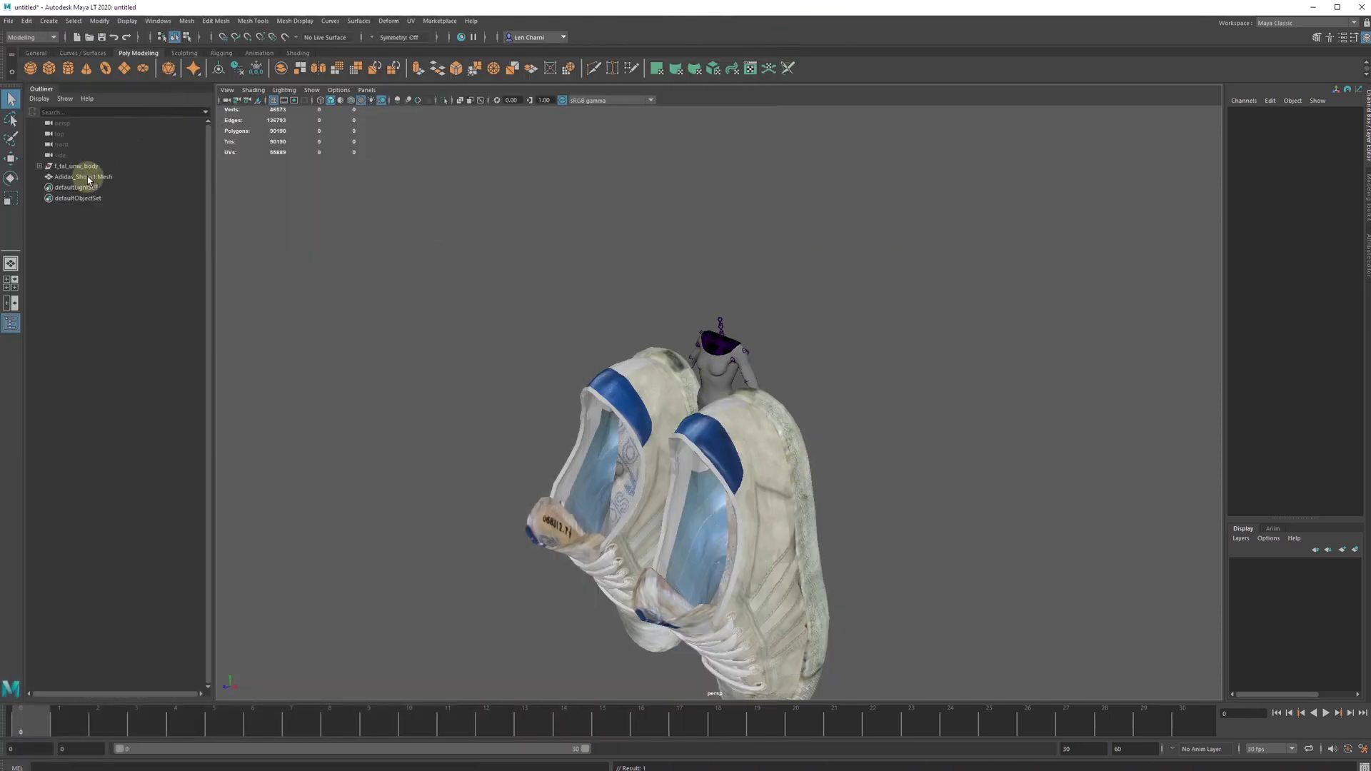
Scale the Adidas shoes mesh to 0.1 in X, Y and Z.
click(143, 179)
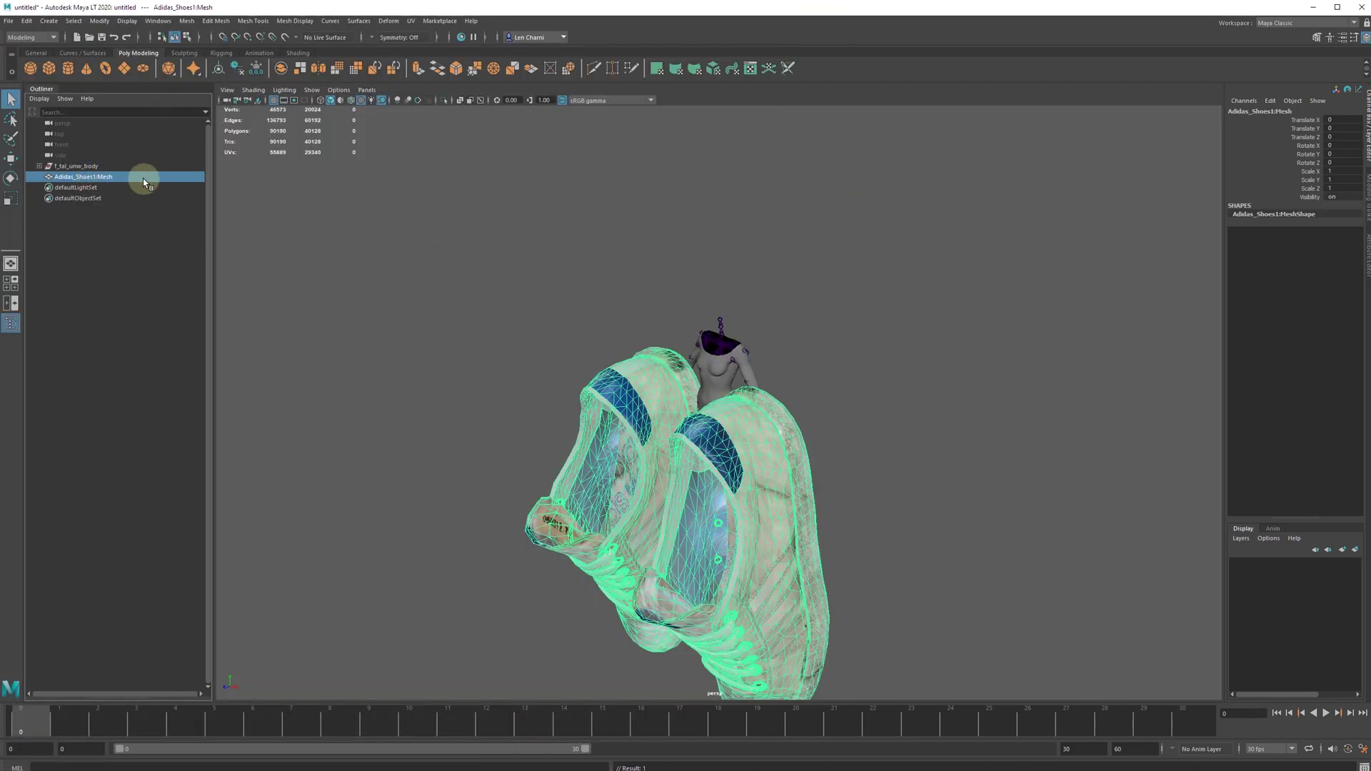
click(1338, 180)
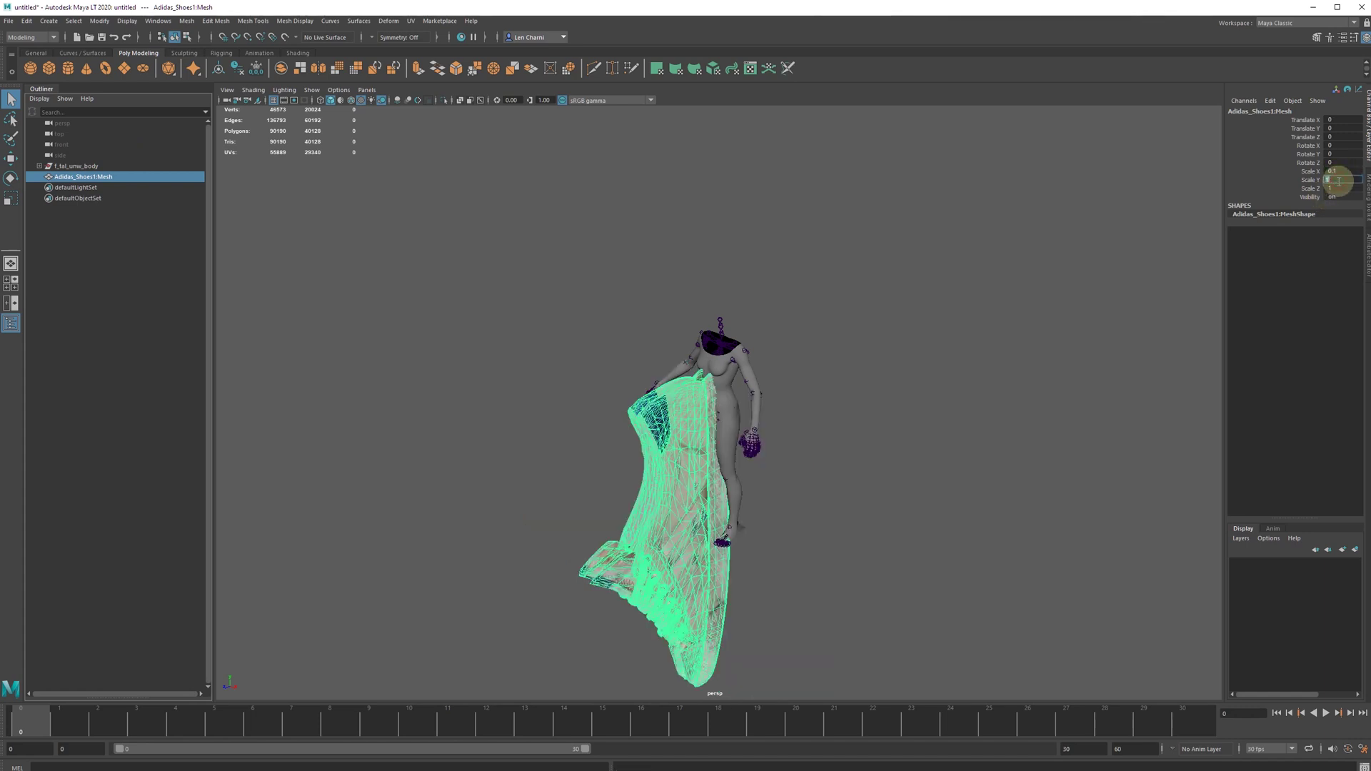
click(1338, 188)
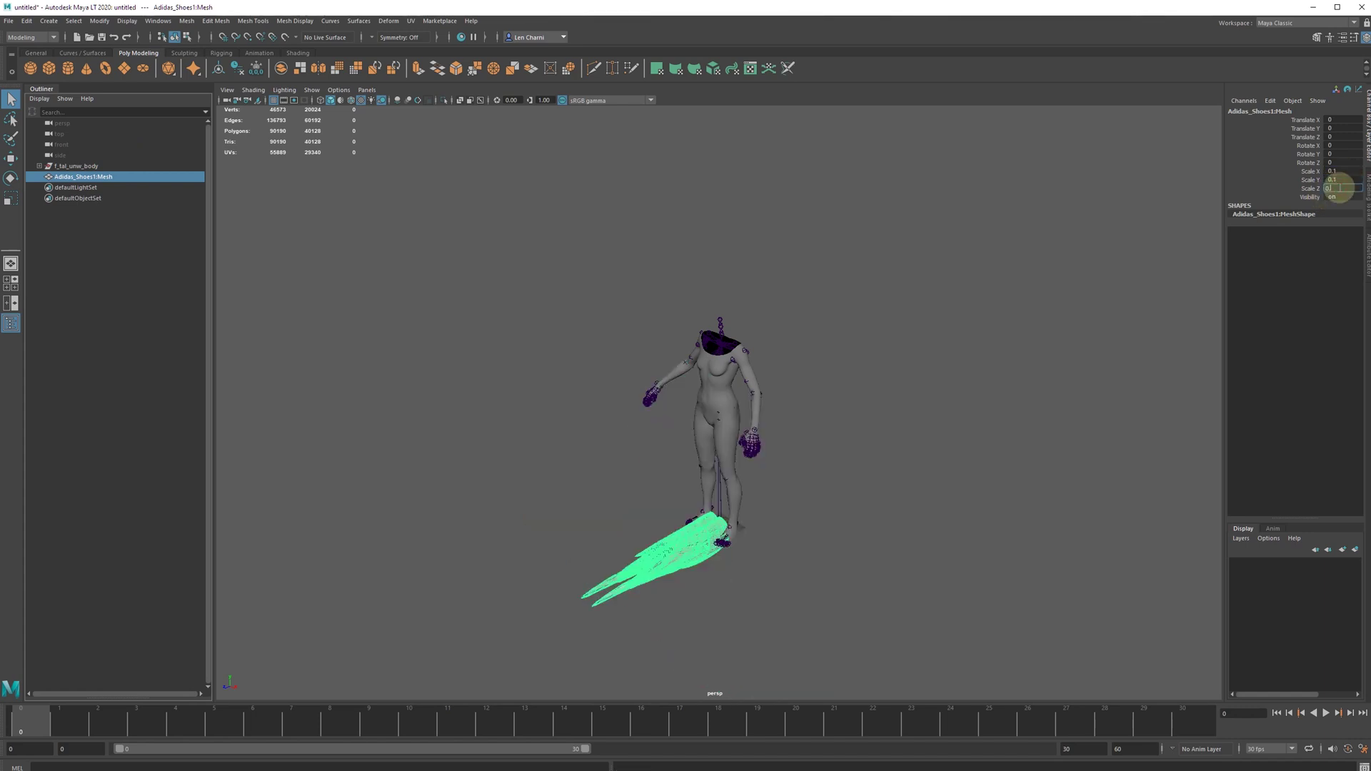
text(0.1)
key(Return)
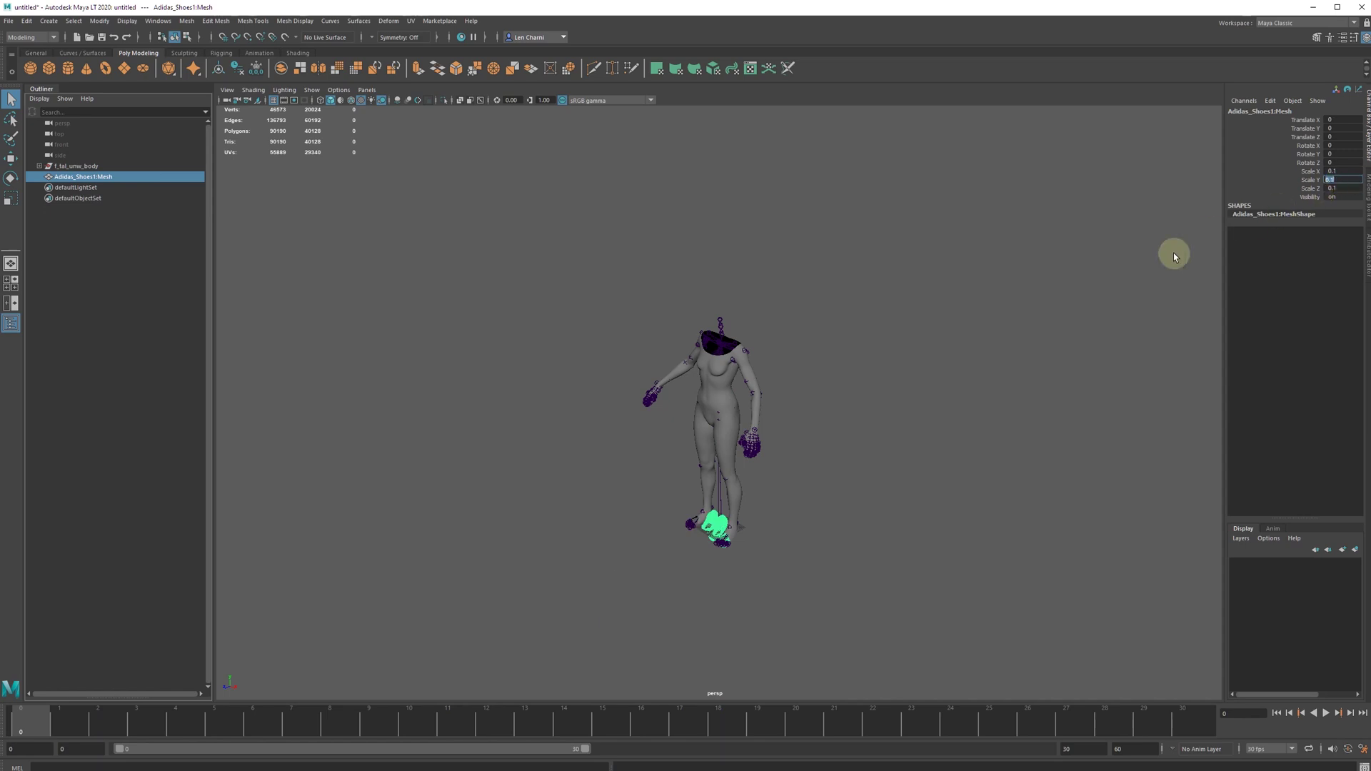
Set the shoes' X rotation to -90 so that they stand upright.
key(f)
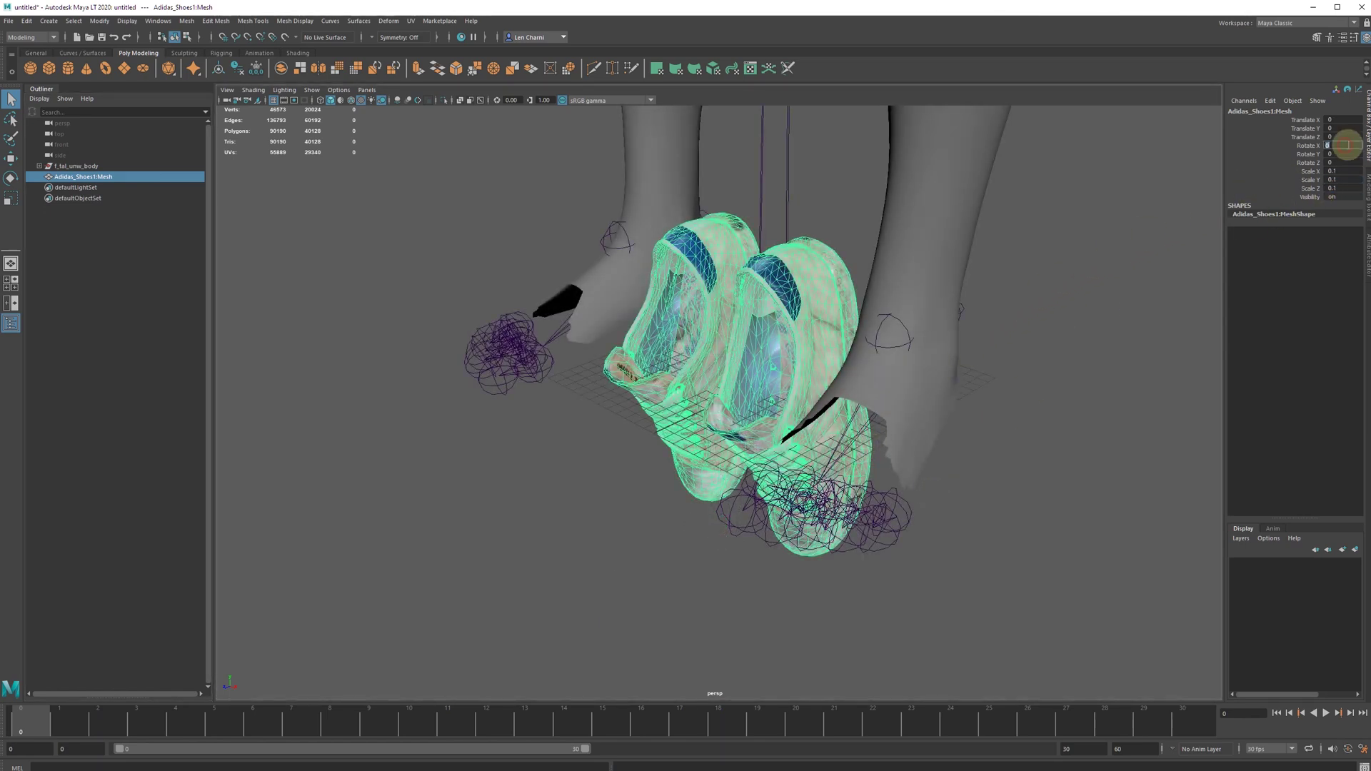
click(1347, 145)
text(-90)
key(Return)
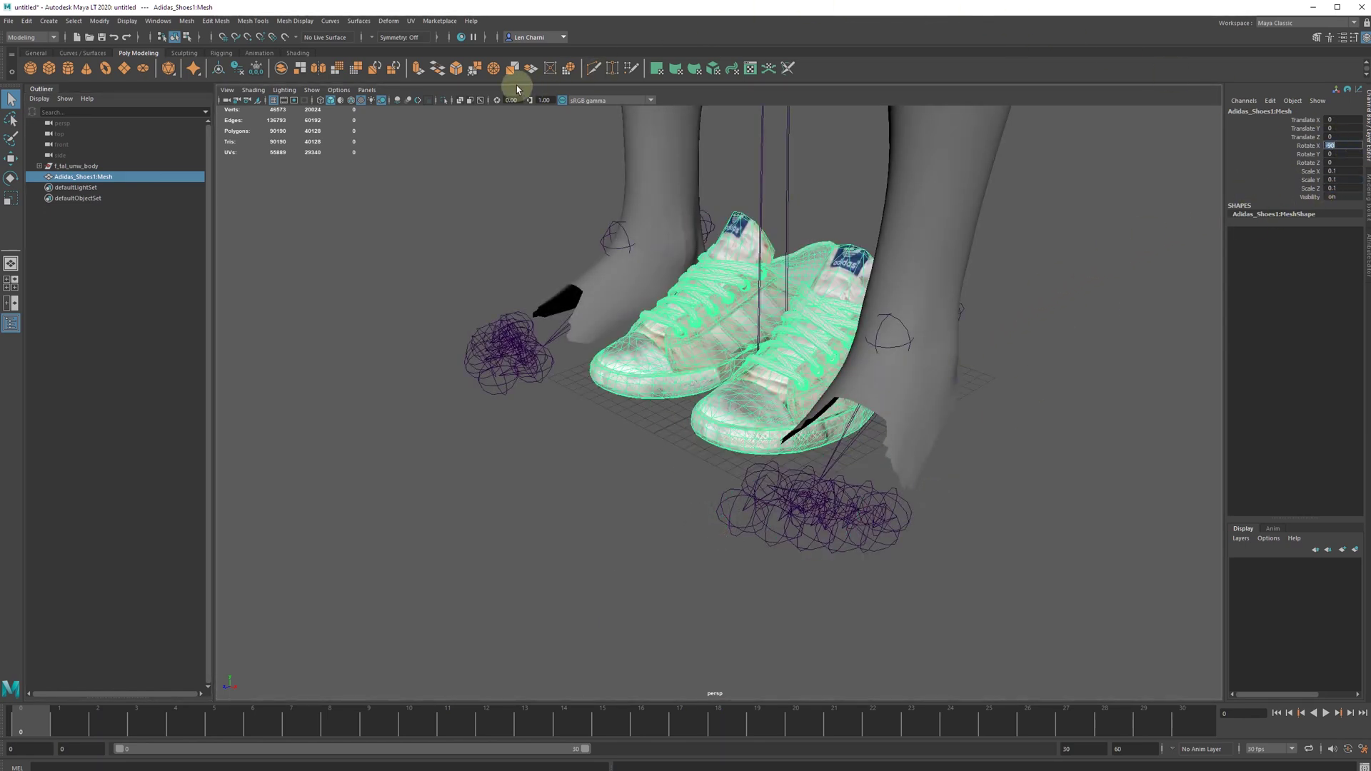
Set symmetry to Object X and move the shoe faces apart along X toward the feet.
click(371, 39)
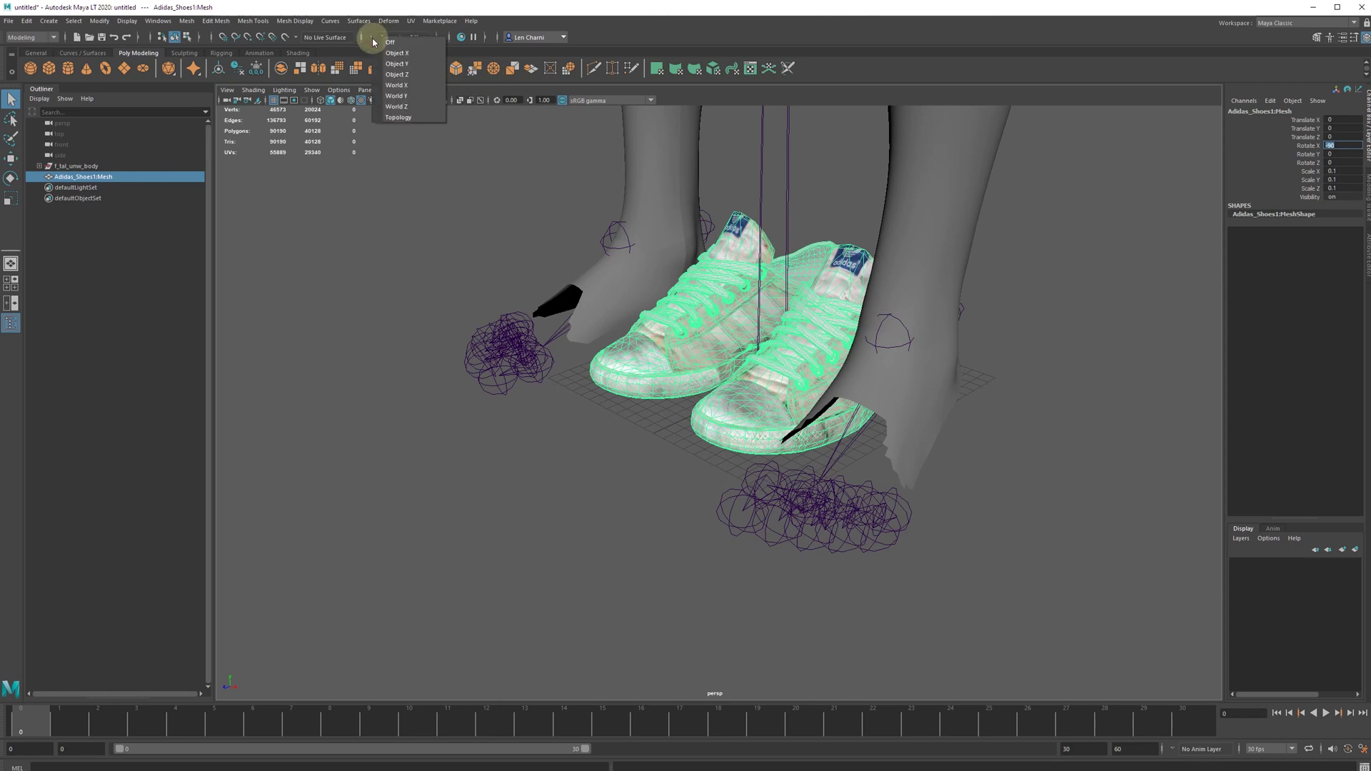
click(395, 54)
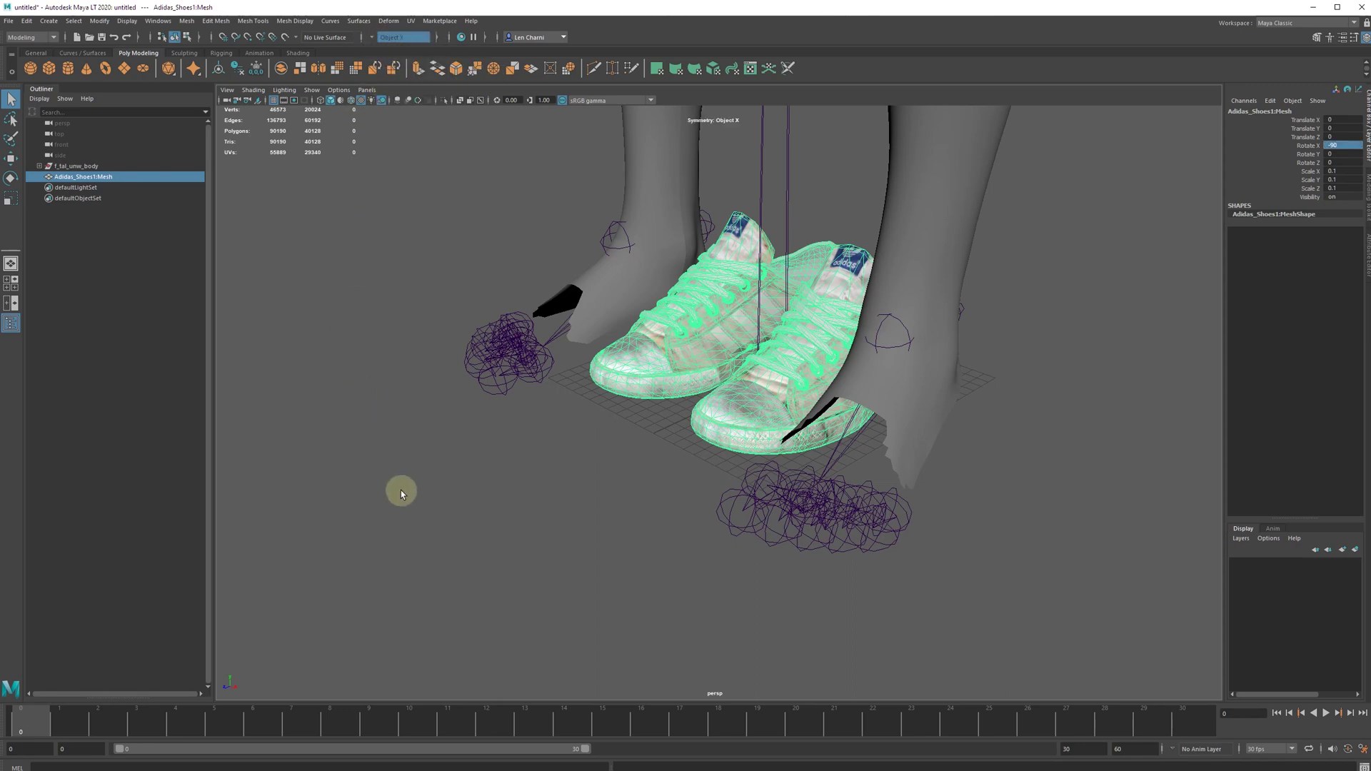
alt+drag(424, 528, 468, 555)
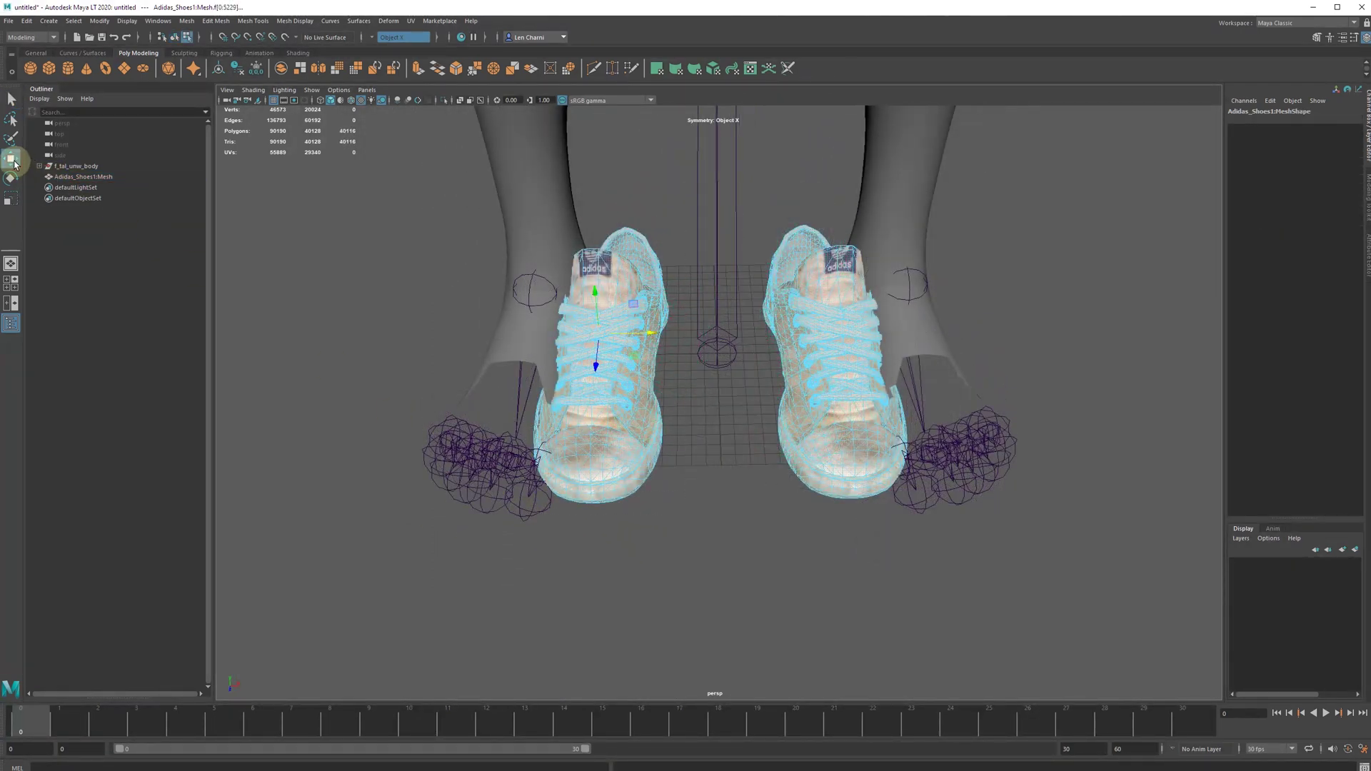
drag(650, 339, 596, 359)
Rotate and position the mirrored shoes so that they enclose both feet of the body mesh.
key(e)
alt+drag(639, 536, 710, 557)
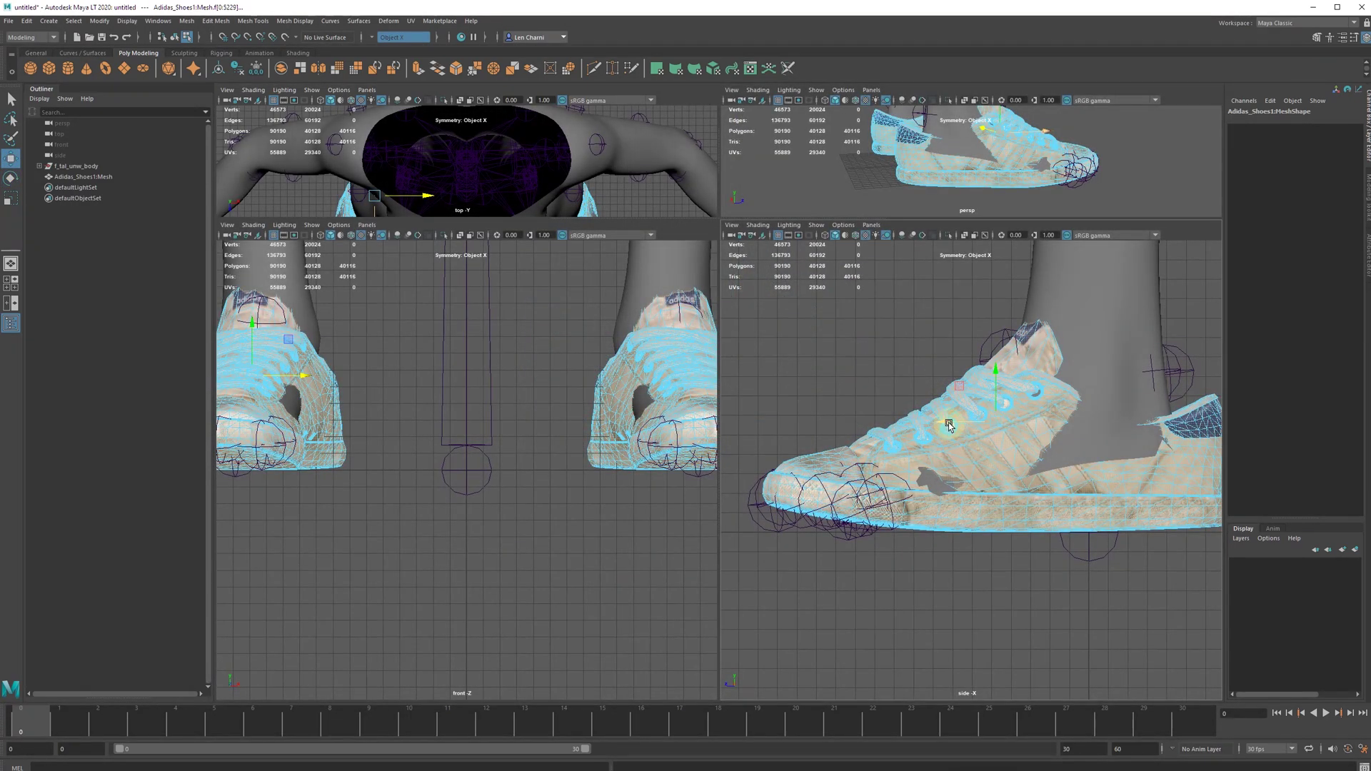
drag(948, 425, 906, 401)
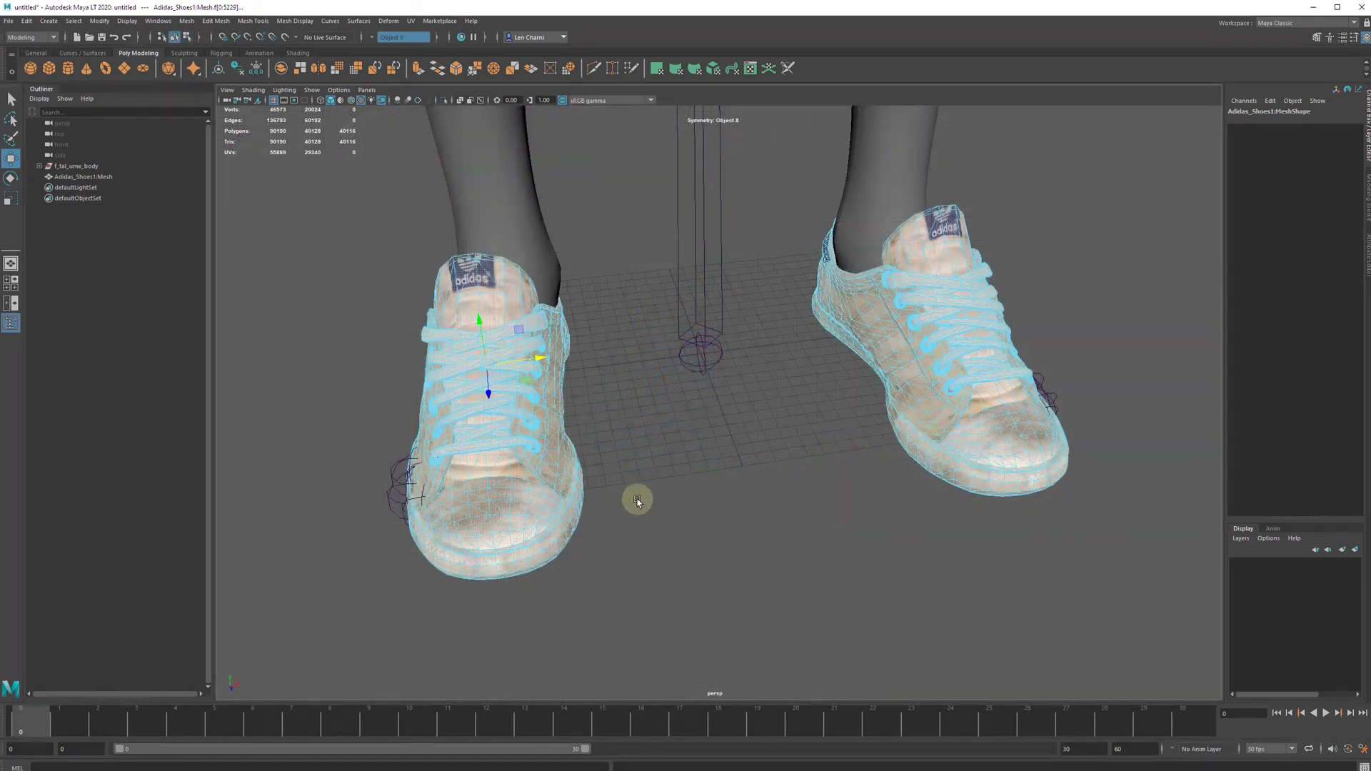
alt+drag(654, 523, 500, 532)
Export only the Adidas shoes mesh as Adidas_Shoes_3.obj to the adidas_sport_shoes_half_dead_lowpoly_freebie folder.
click(82, 177)
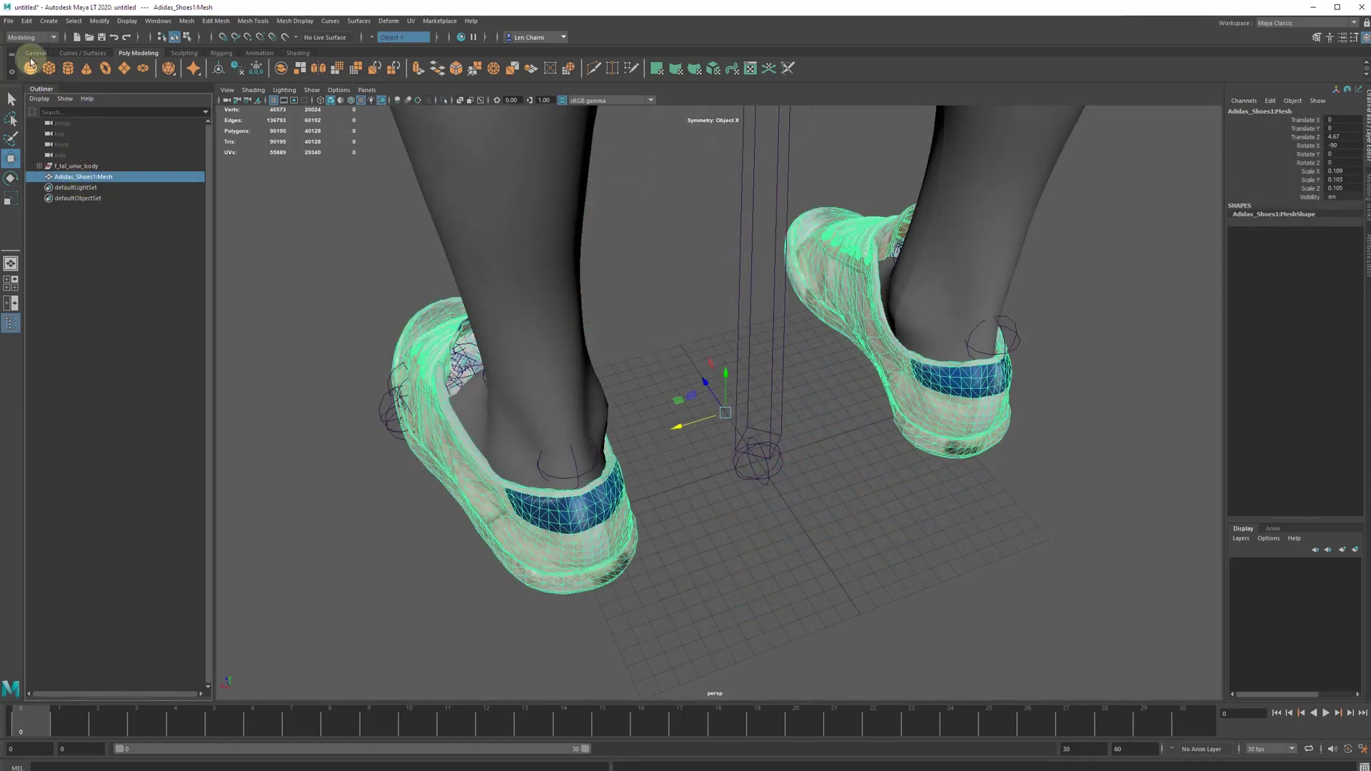
click(10, 22)
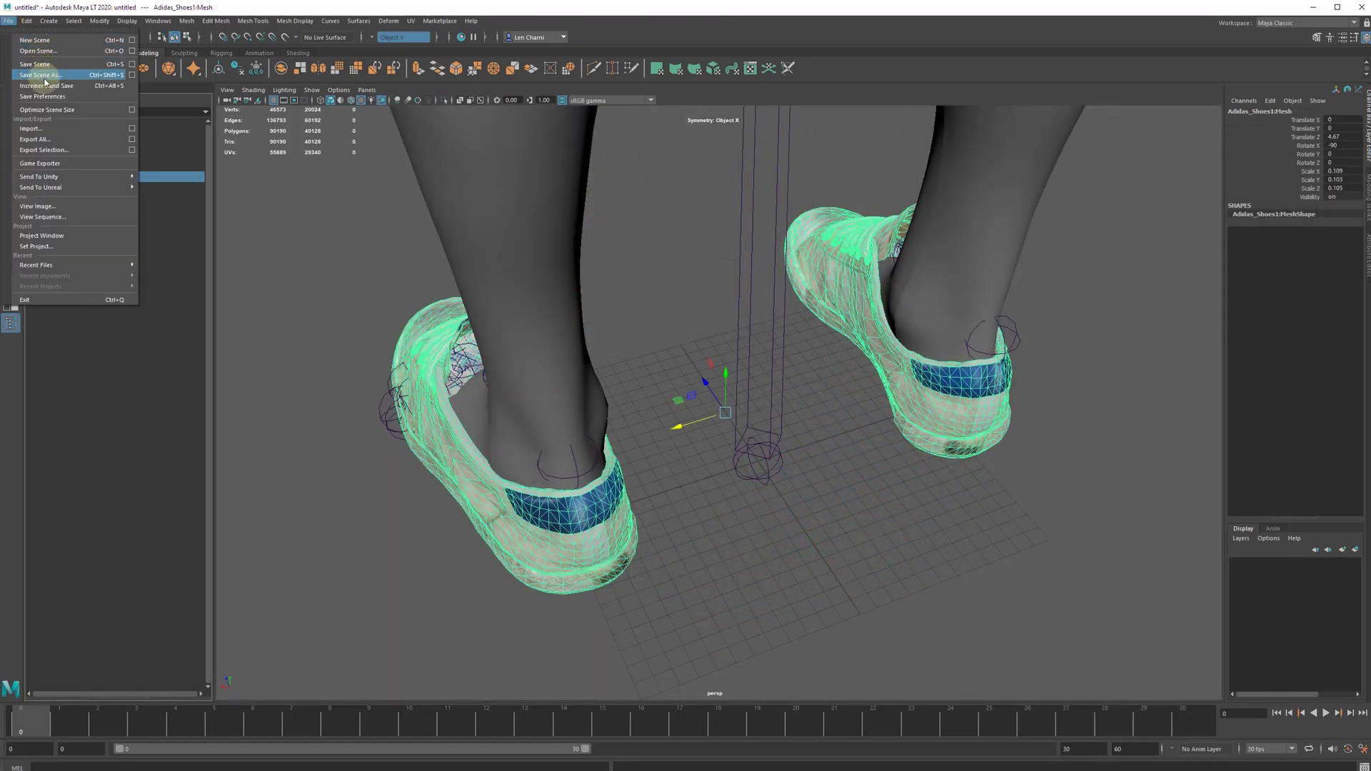
click(45, 150)
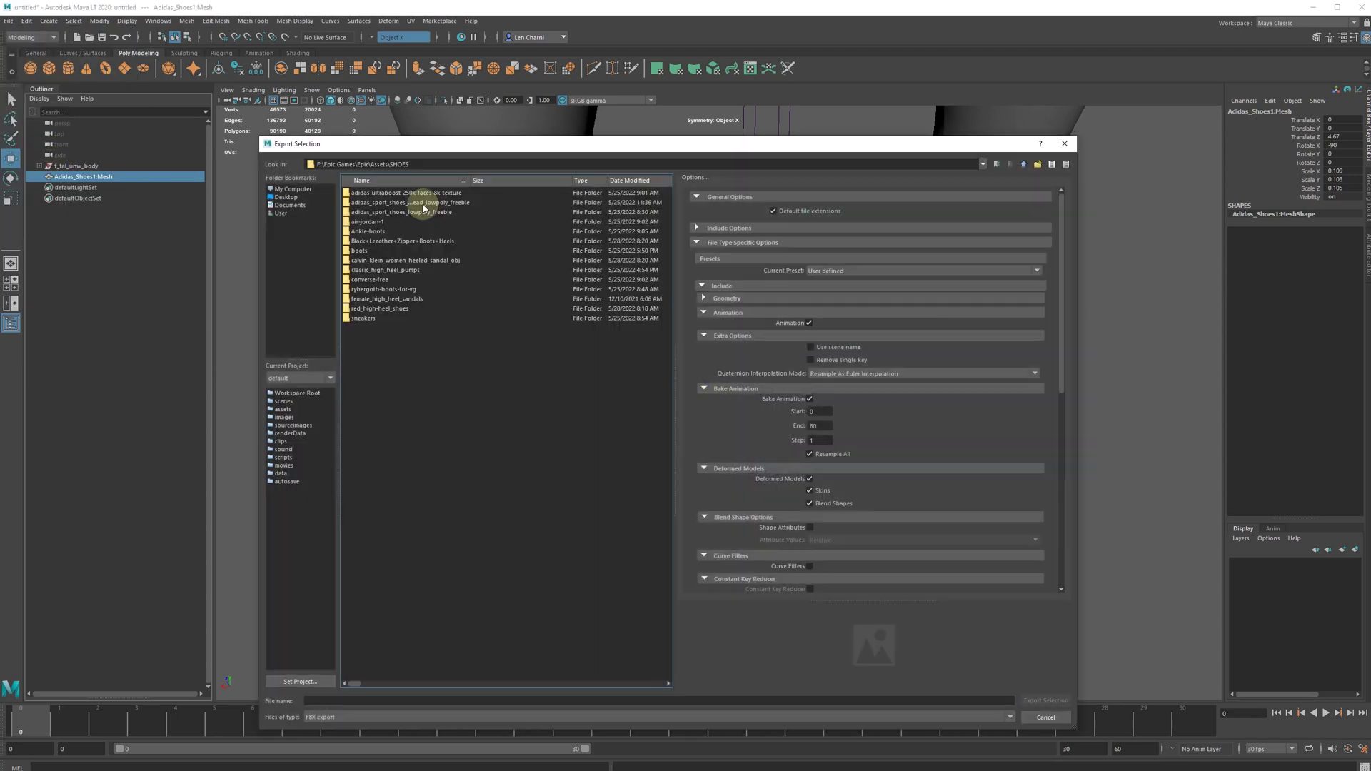
double_click(422, 204)
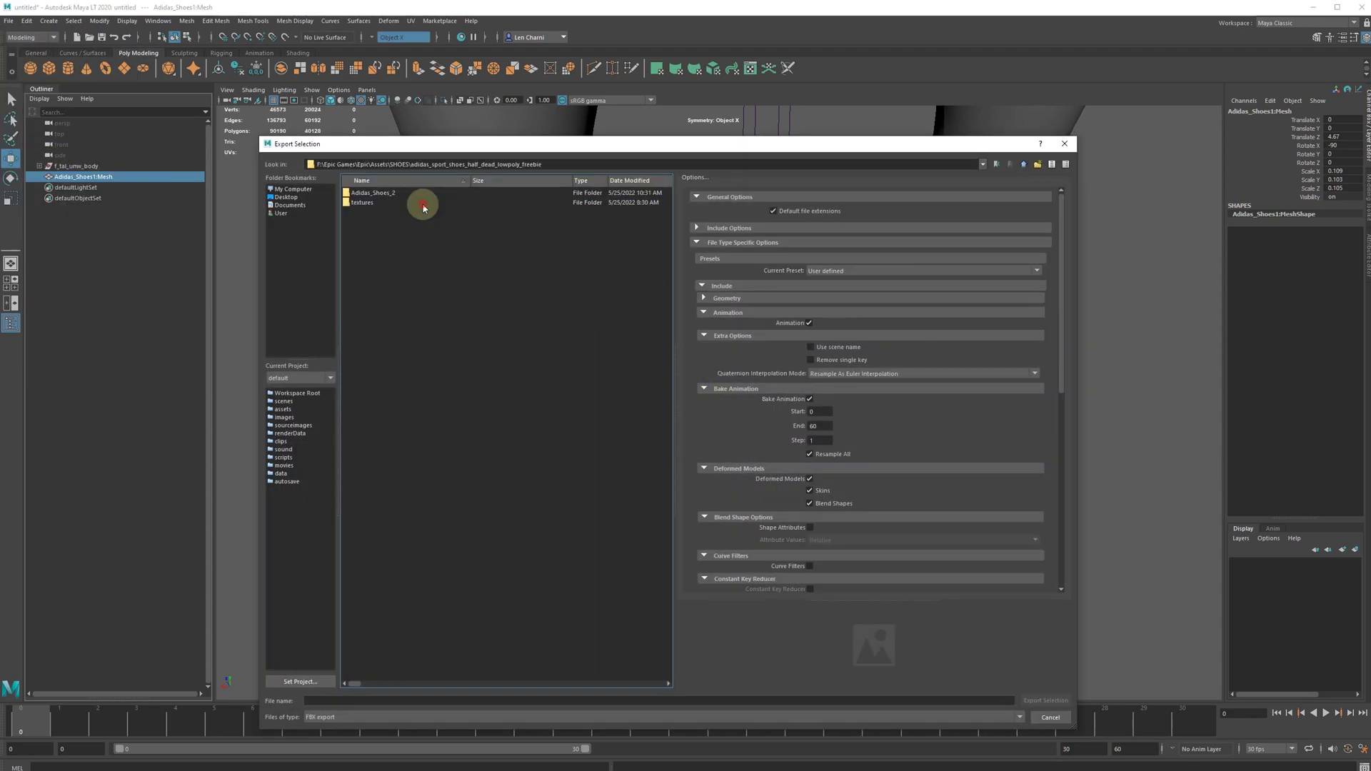
click(360, 718)
click(342, 728)
text(Adidas_Shoes_3.obj)
key(Return)
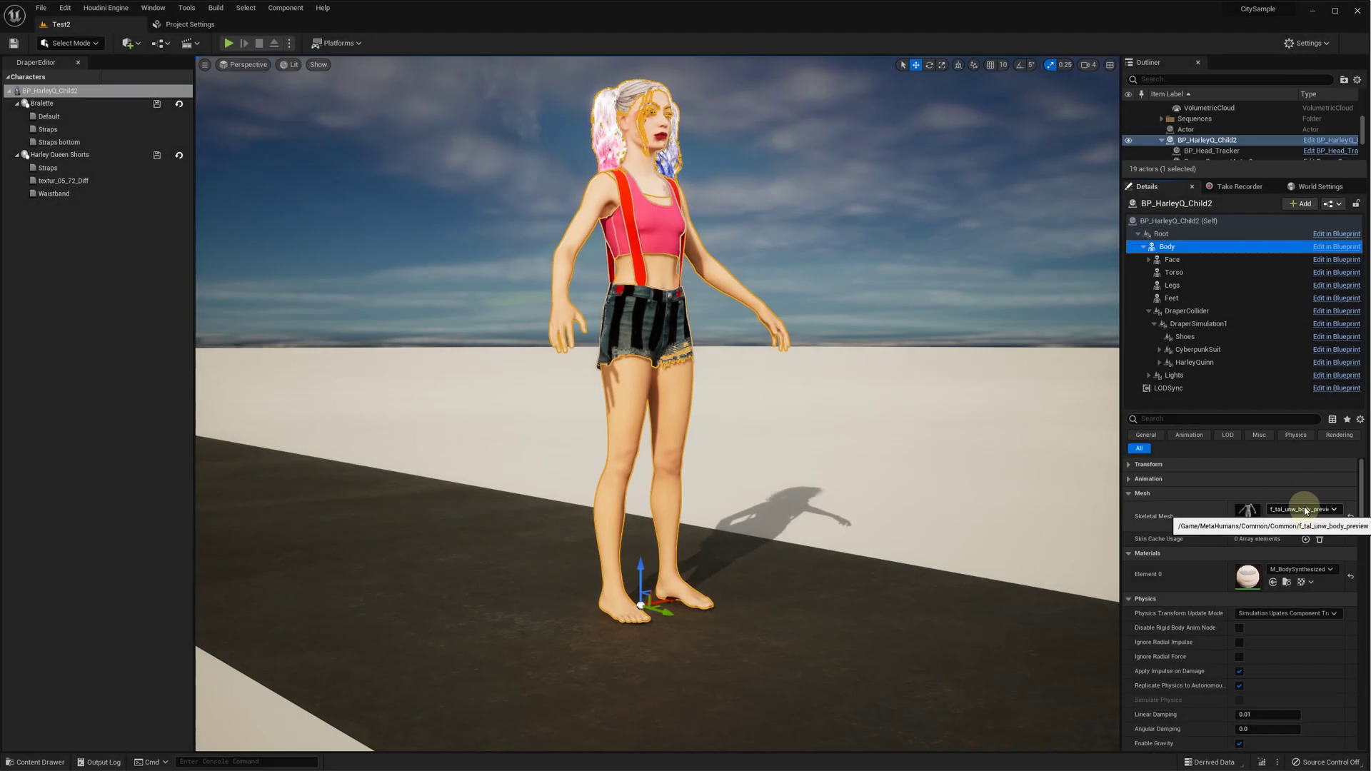
Switch to Unreal Editor and replace the Body component's skeletal mesh with a HarleyQ body mesh without feet.
click(1305, 509)
text(Harley)
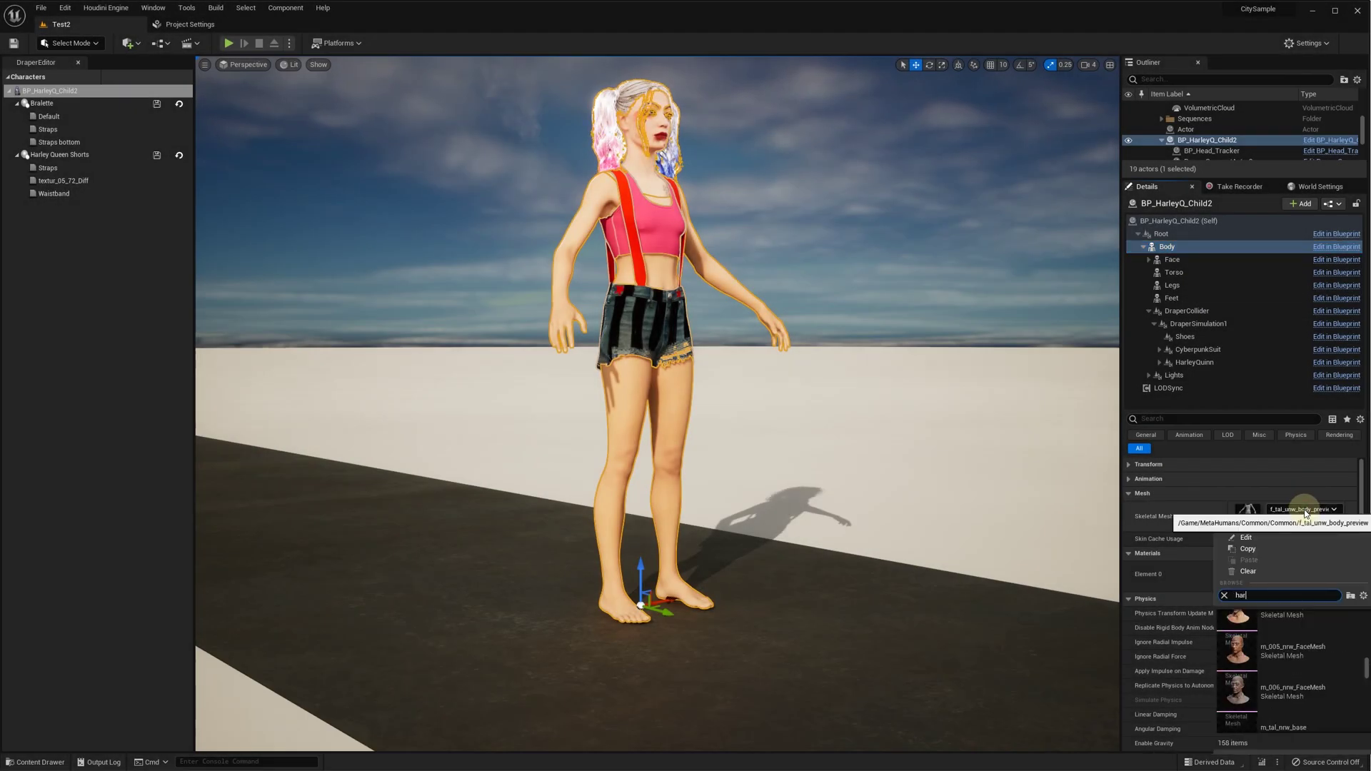
click(1323, 659)
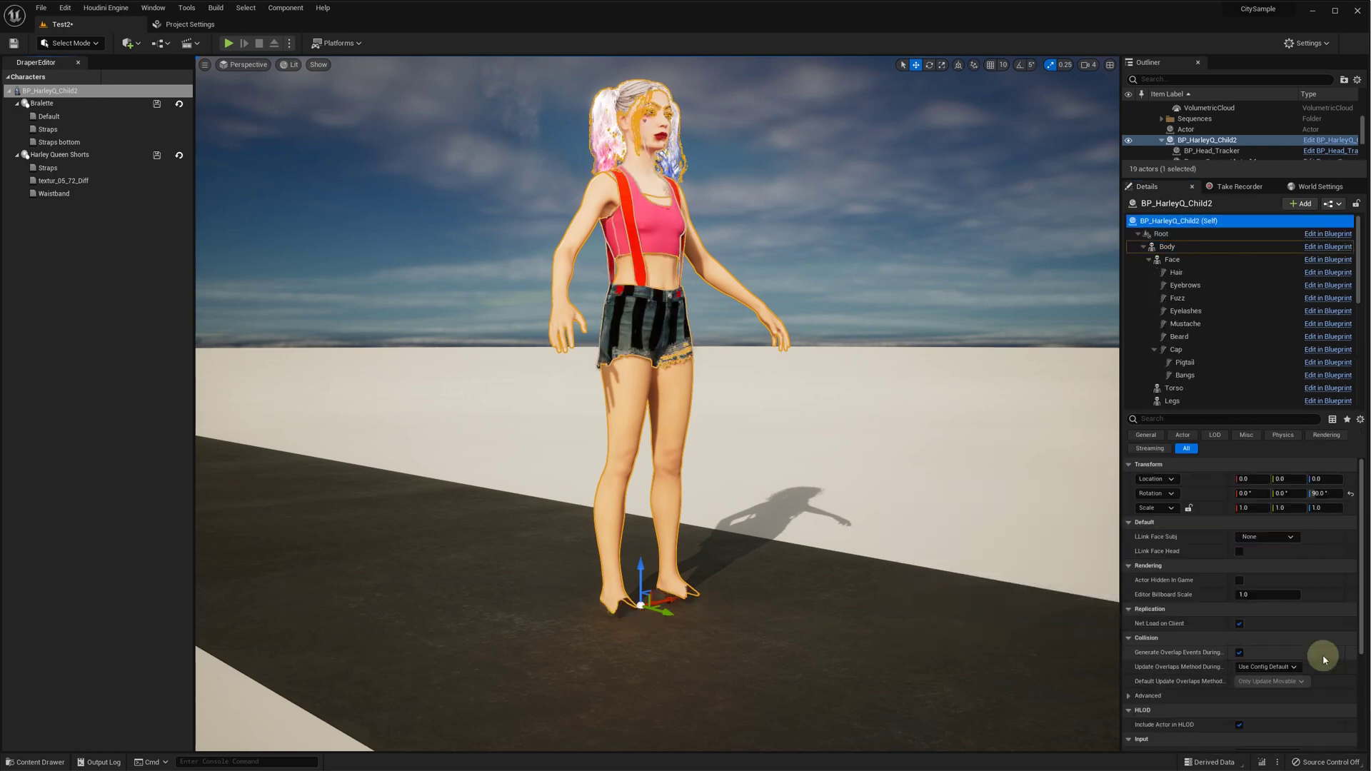
Set the DraperCollider's first mesh part to f_tal_unw_body_barefoot.
click(1150, 259)
click(1185, 313)
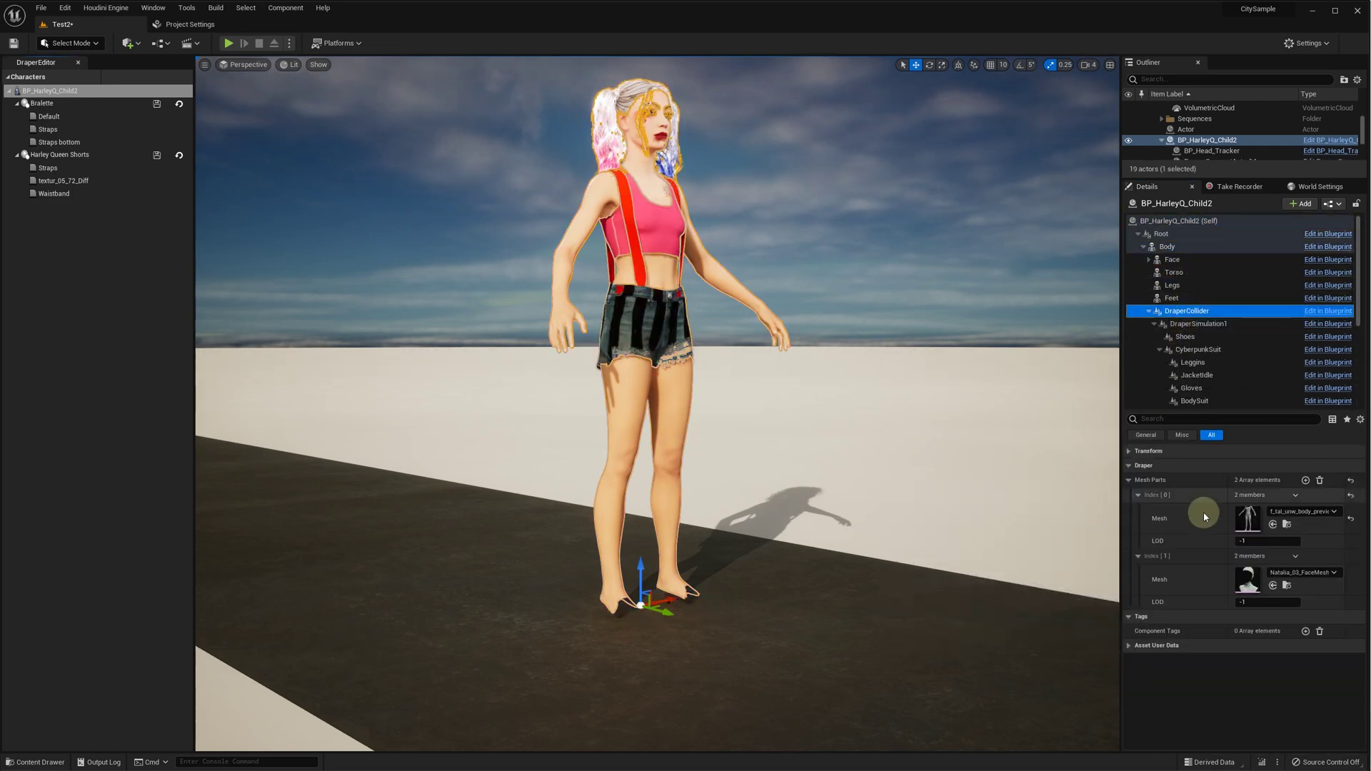
click(1294, 511)
click(1269, 597)
text(harley)
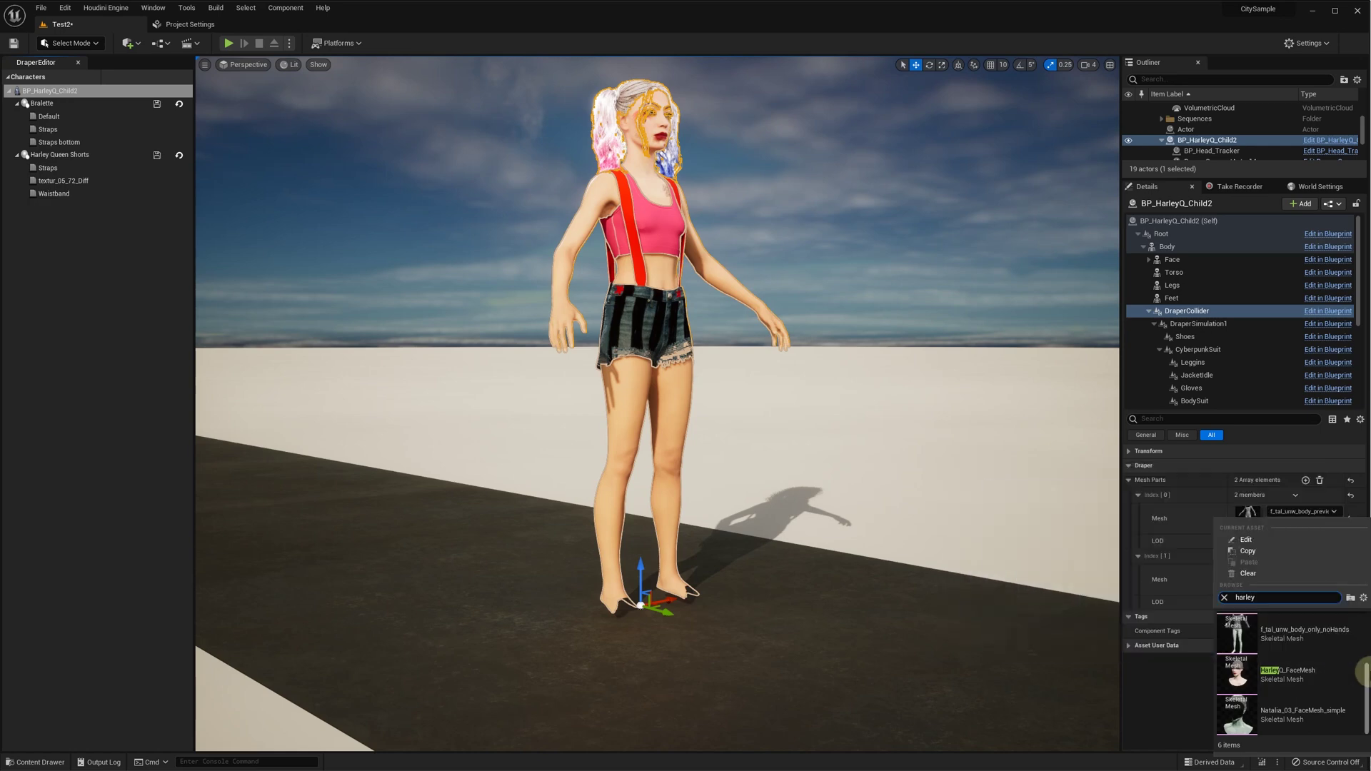
drag(1366, 675, 1362, 619)
click(1330, 665)
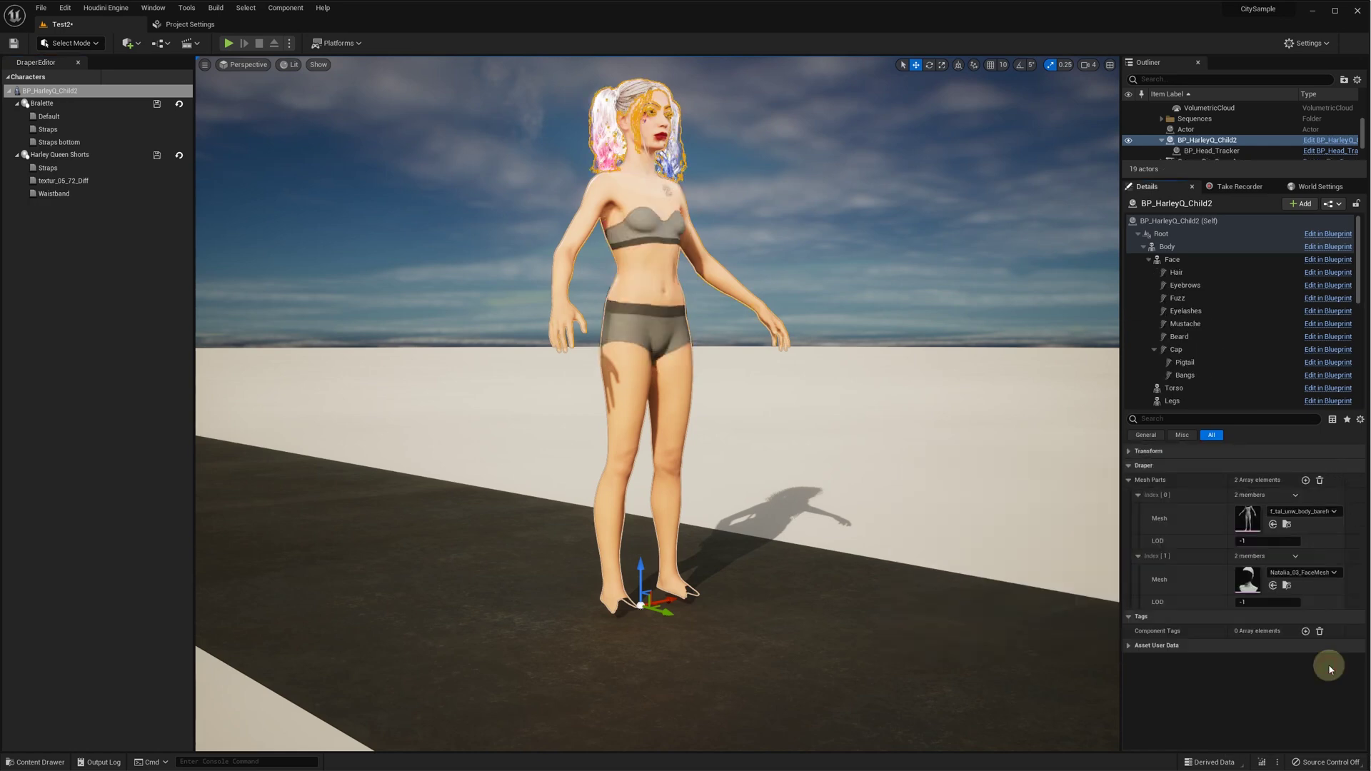
Set the LOD of the DraperCollider's first mesh part to 1.
click(466, 228)
click(468, 227)
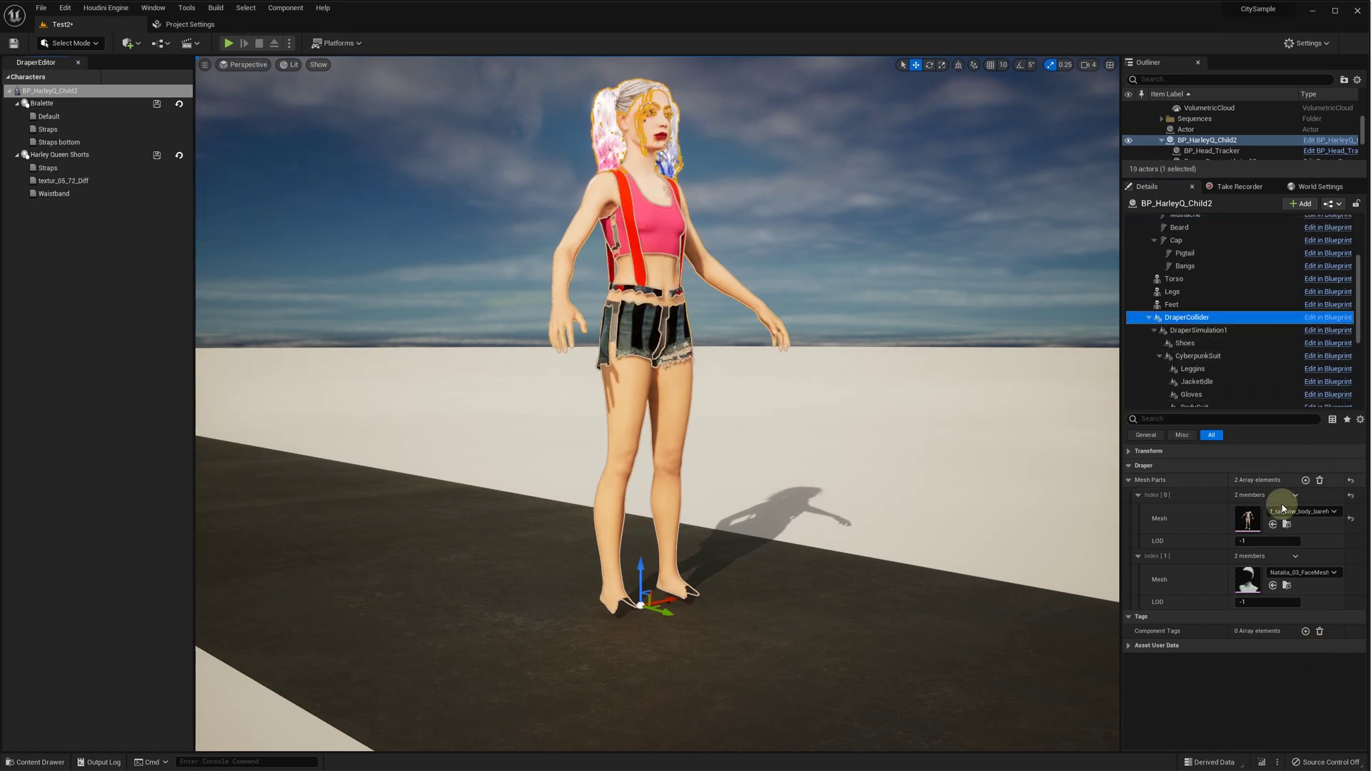
click(1270, 542)
text(1)
key(Return)
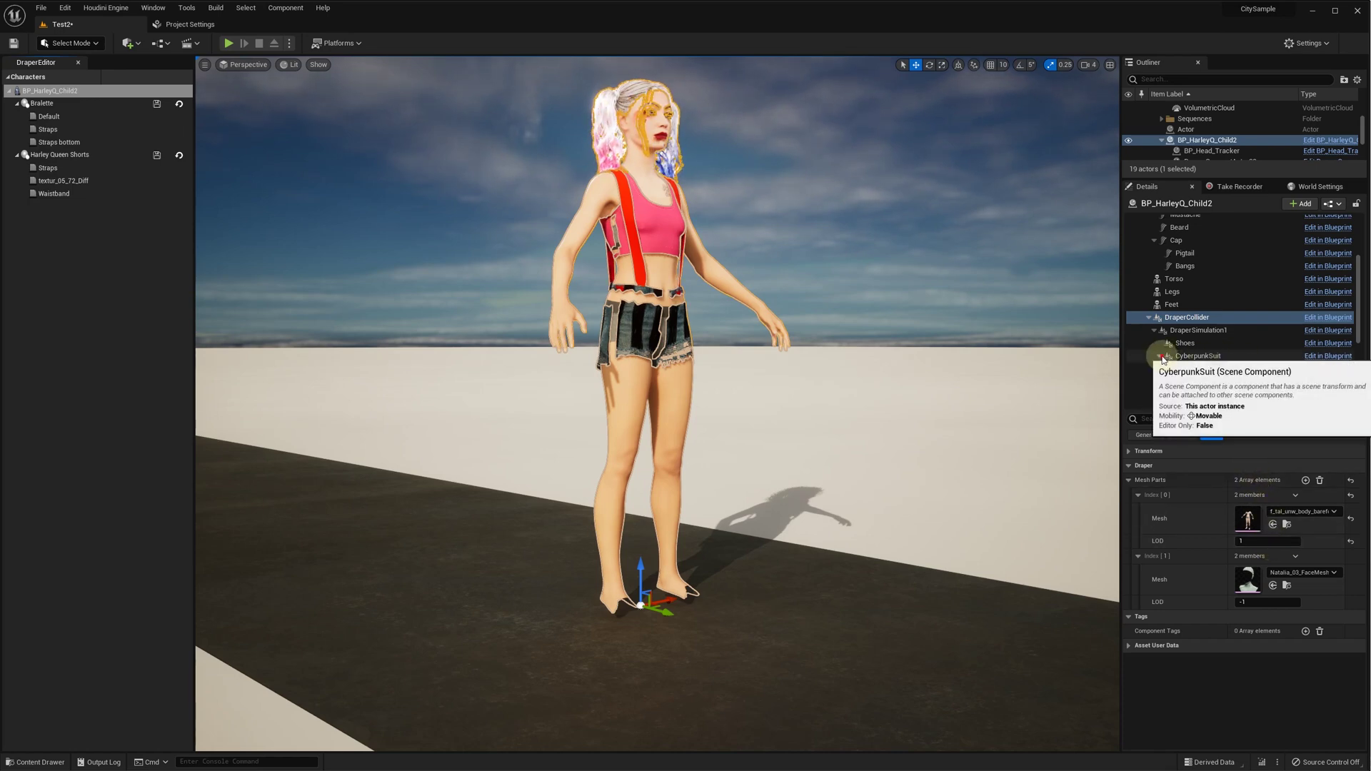
Save the HarleyQuinn Top garment, and save and reload the HarleyQuinn Shorts garment.
click(1161, 356)
click(1159, 368)
scroll(1199, 360, down, 2)
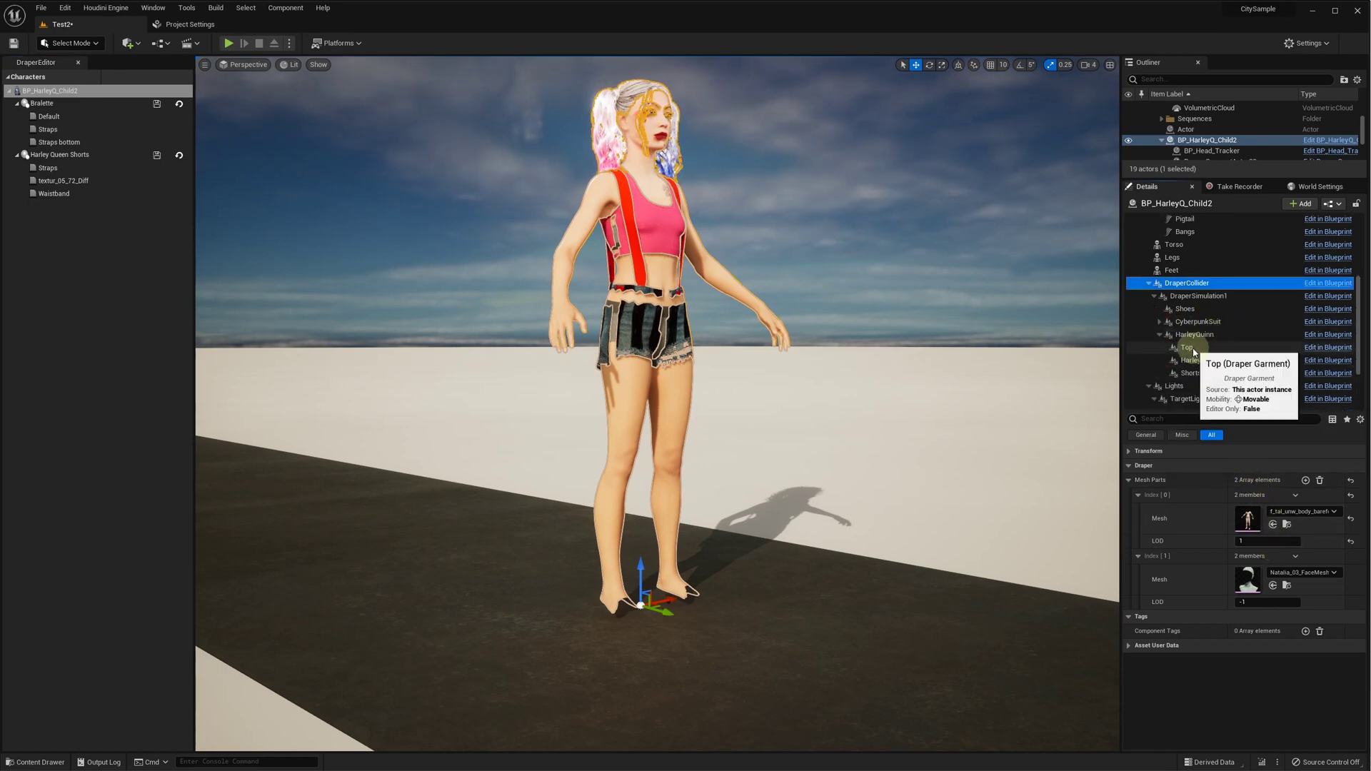
click(1192, 350)
click(1318, 612)
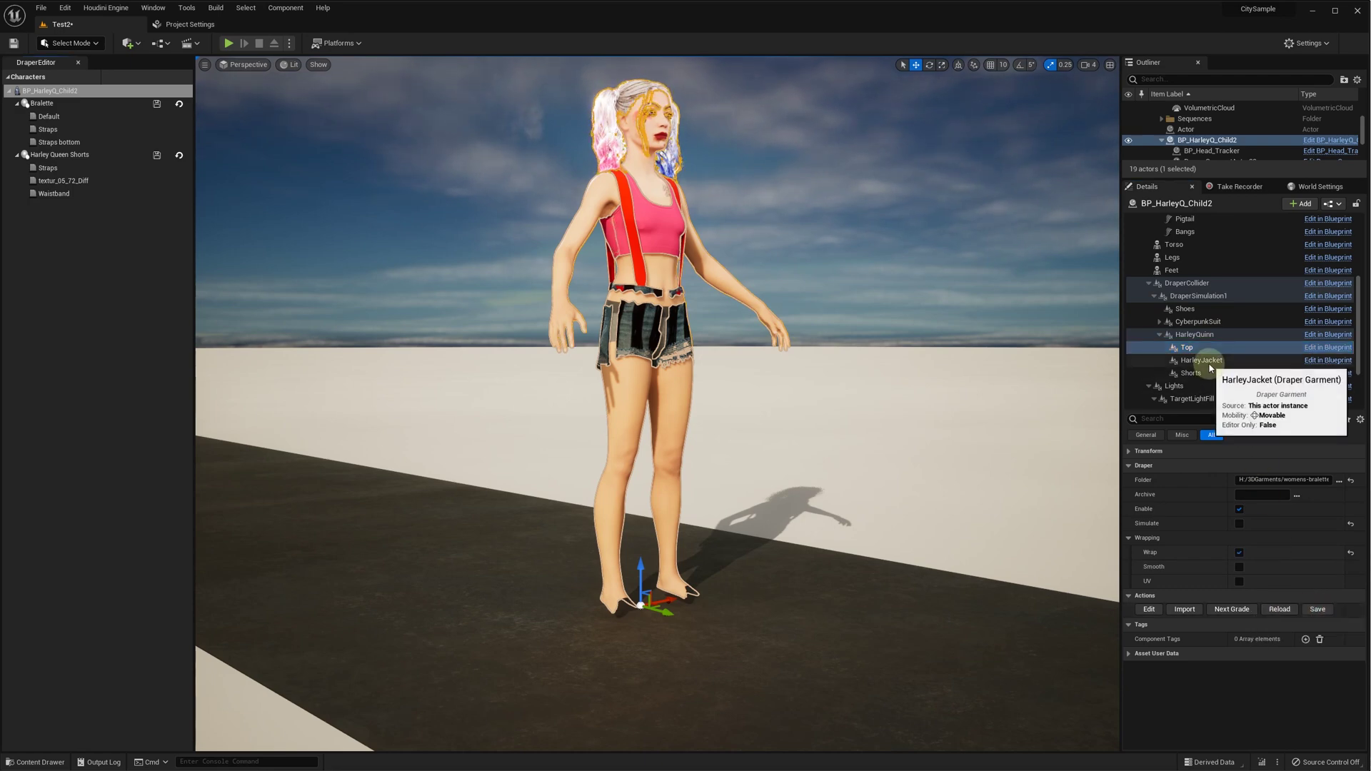
click(1192, 373)
click(1311, 612)
click(1282, 609)
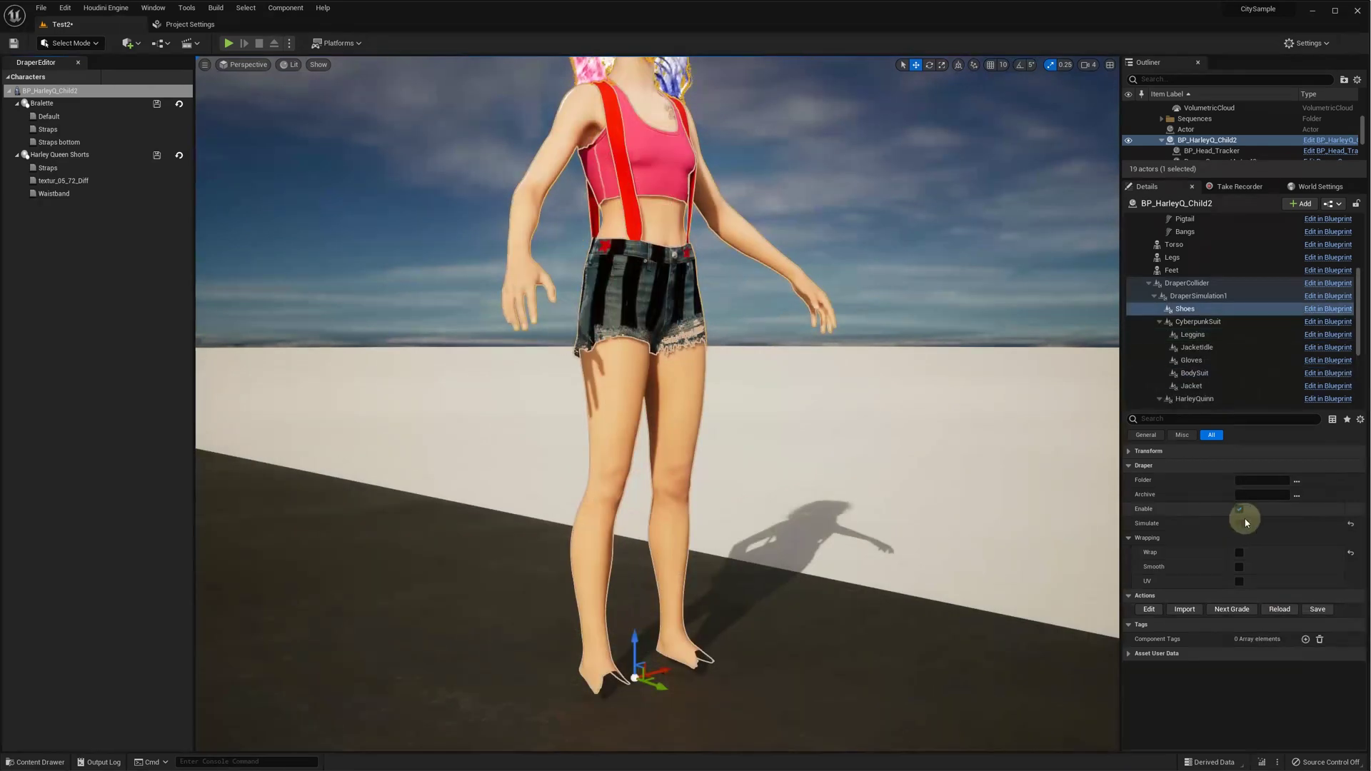
Import Adidas_Shoes_3.obj into the Shoes garment with cloth simulation disabled and validation and unreferenced materials skipped, and reload it with Wrap enabled.
click(1187, 611)
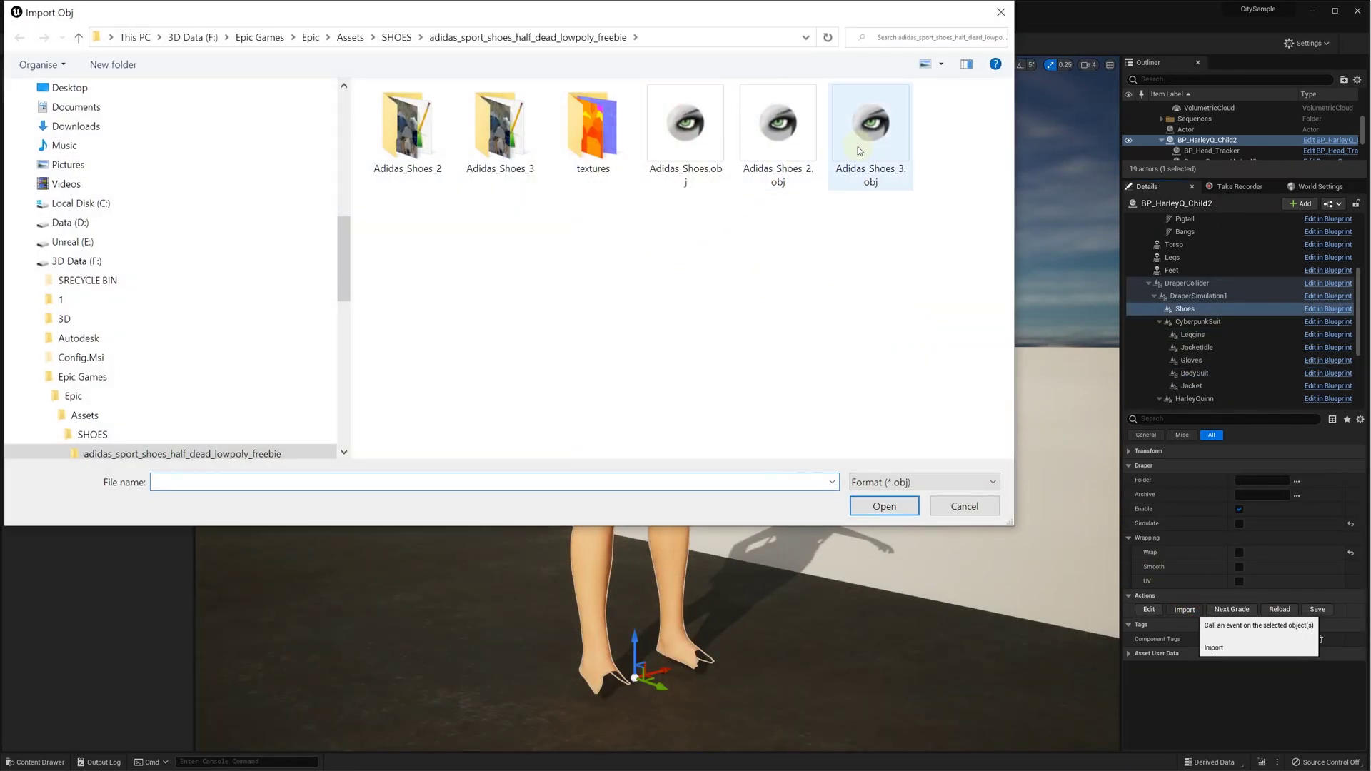
click(864, 146)
double_click(864, 145)
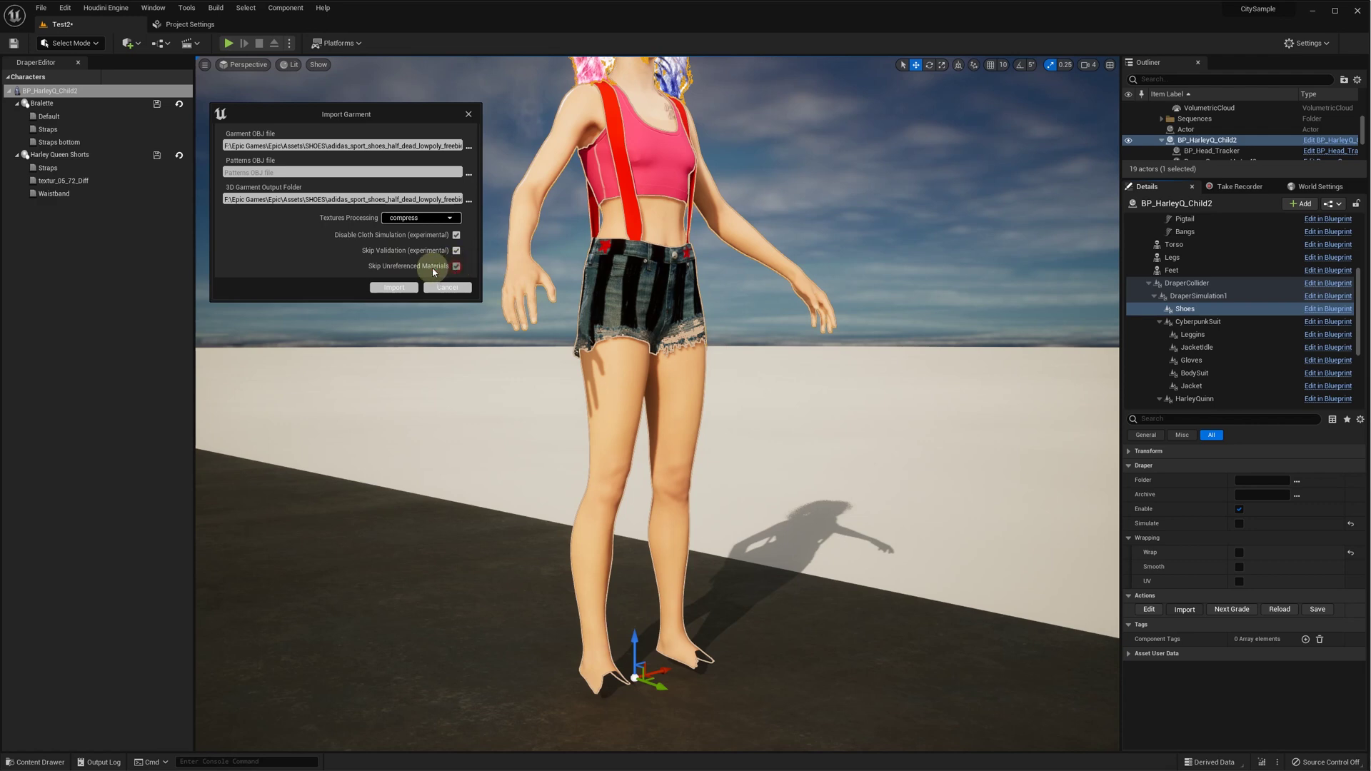
click(404, 289)
click(413, 227)
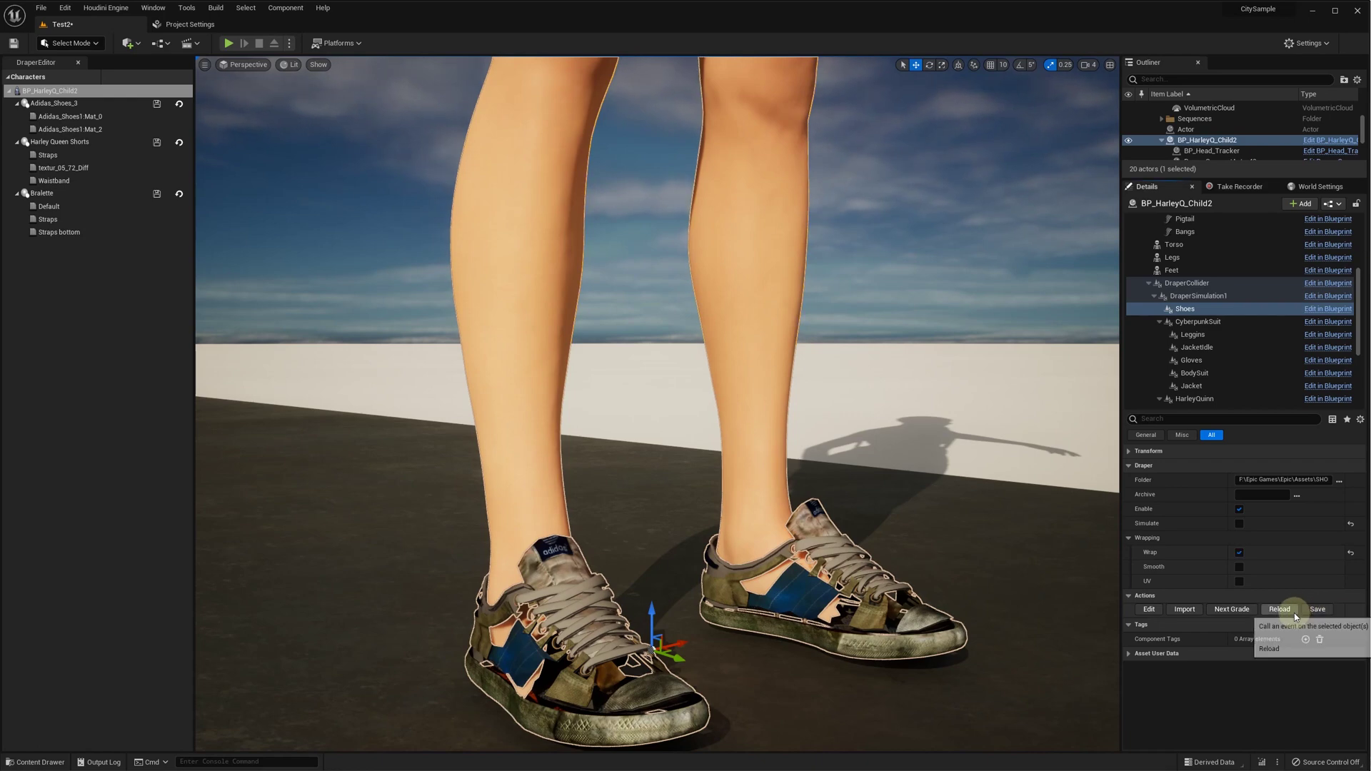
click(1281, 610)
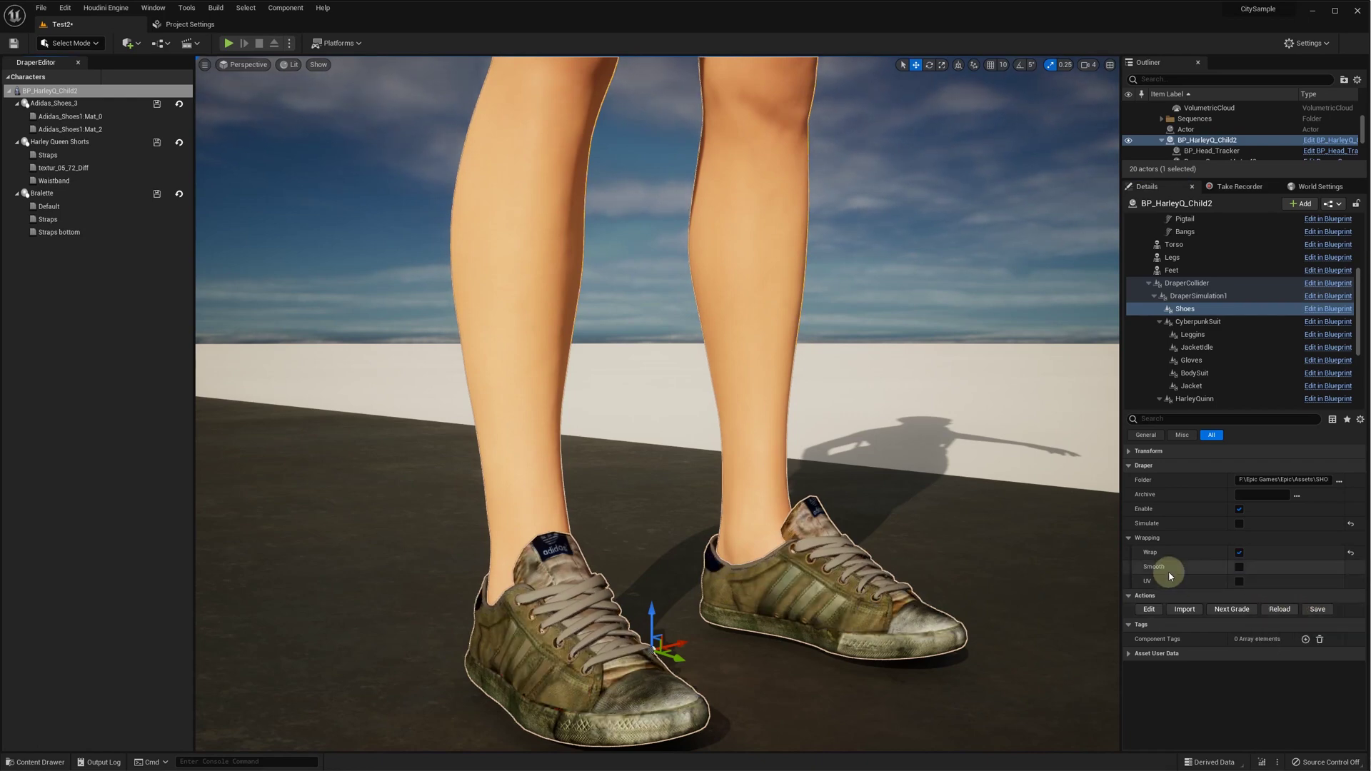
Load the right shoe's normal map from the textures folder as the normal texture of Adidas_Shoes1:Mat_0.
click(63, 116)
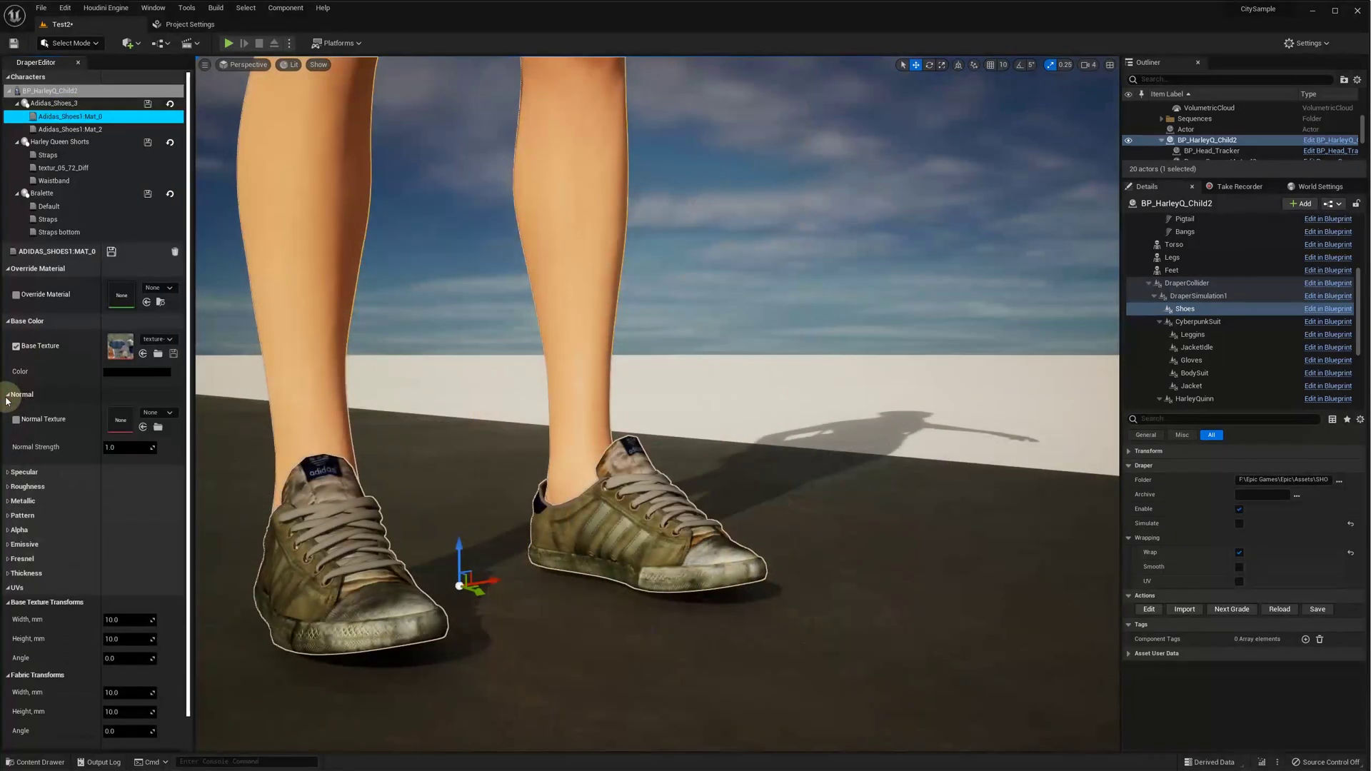
click(11, 394)
click(158, 431)
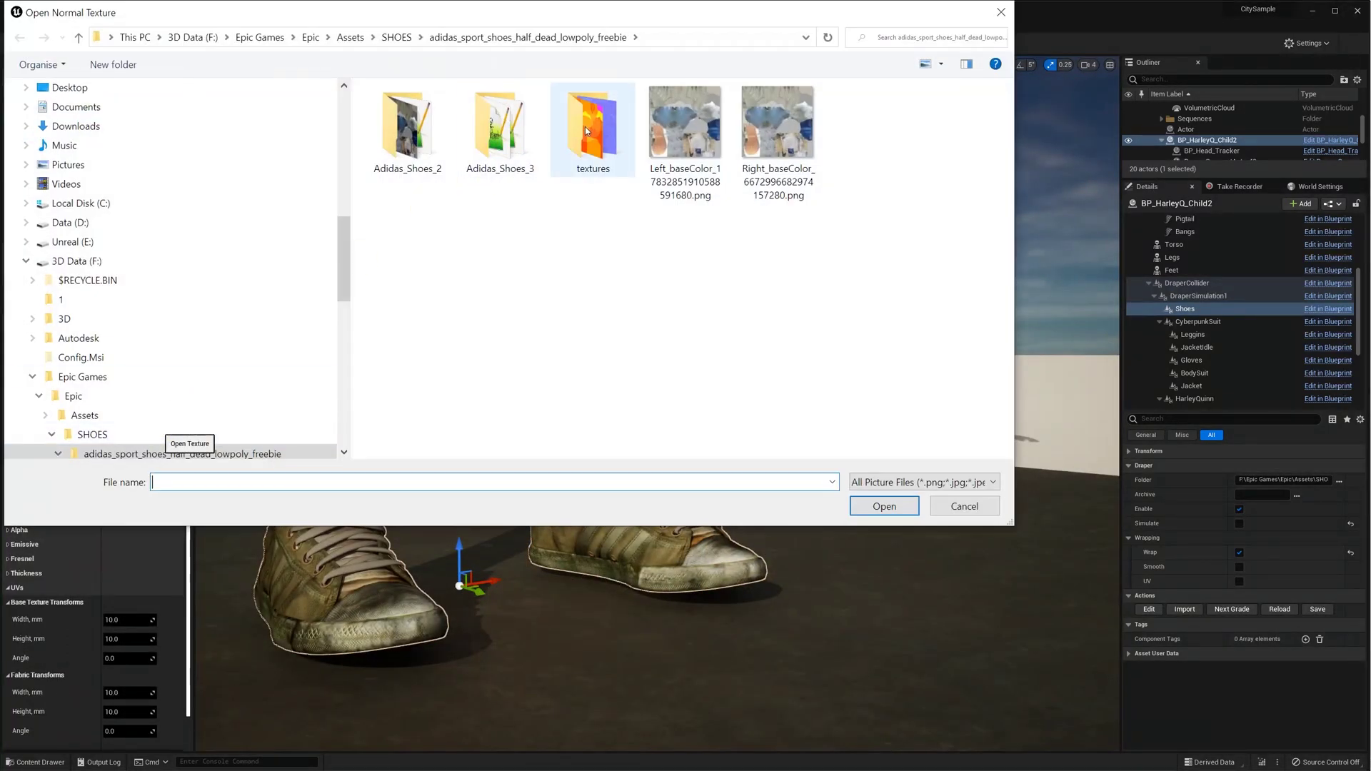
double_click(586, 131)
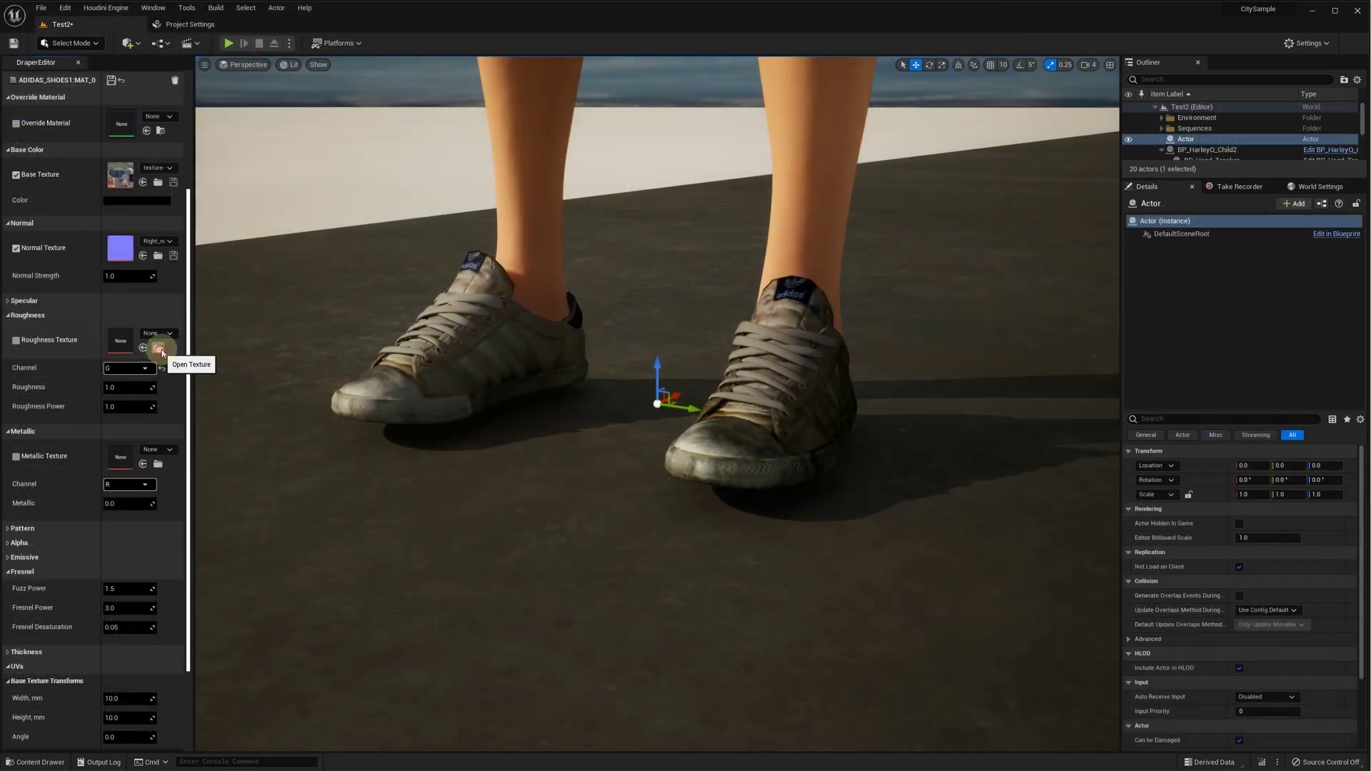
Load the left shoe's metallic-roughness map as the roughness texture of Adidas_Shoes1:Mat_0 and use its G channel.
click(158, 348)
double_click(494, 130)
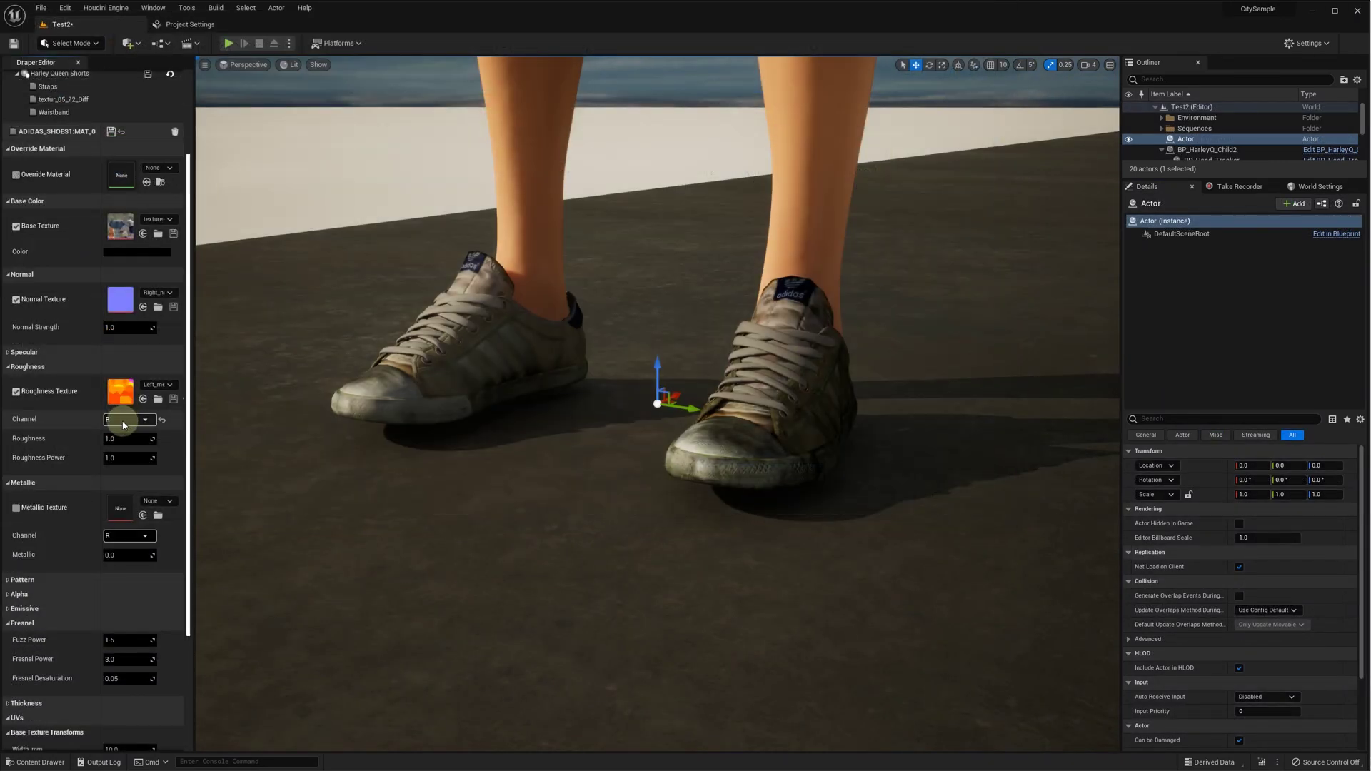
click(114, 438)
scroll(69, 434, down, 1)
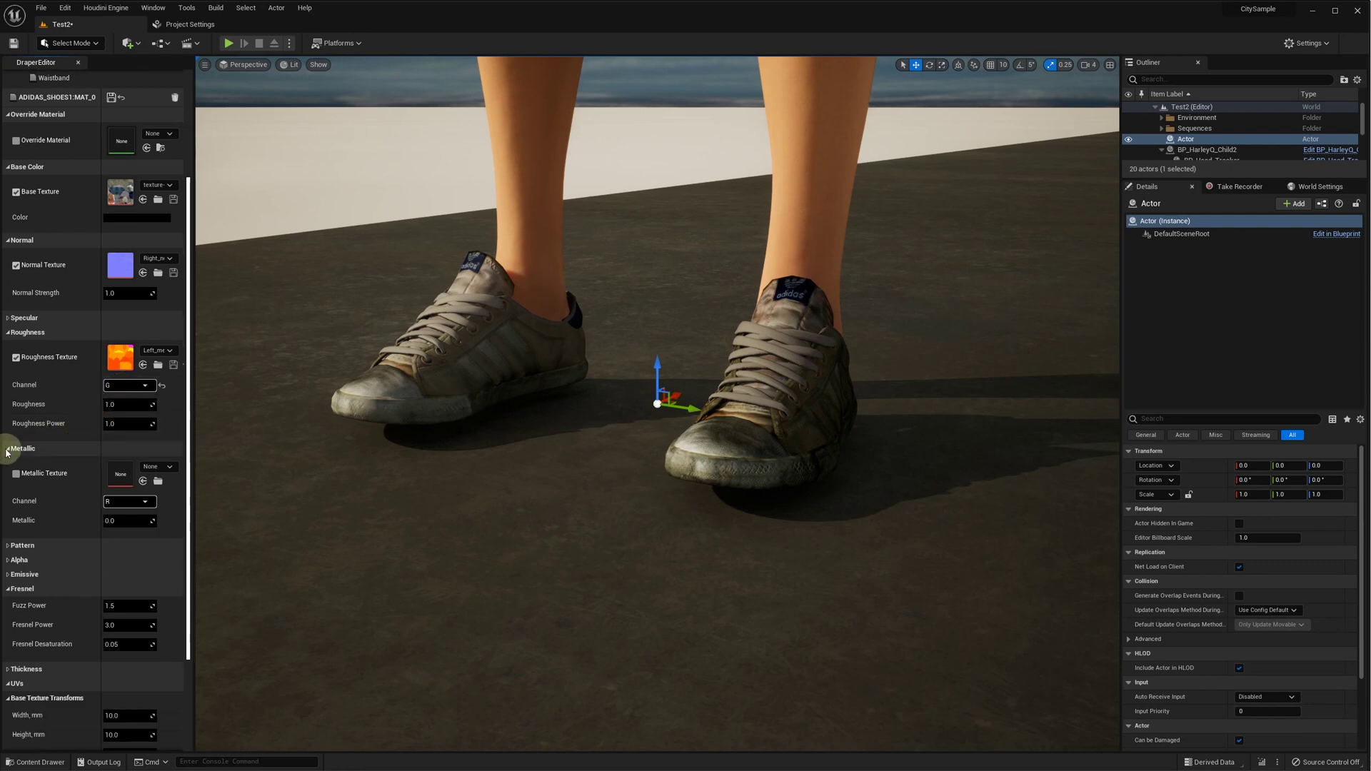
Set the material's Fuzz Power to 0.5 and Fresnel Power to -1.0, and save Adidas_Shoes1:Mat_0.
click(18, 449)
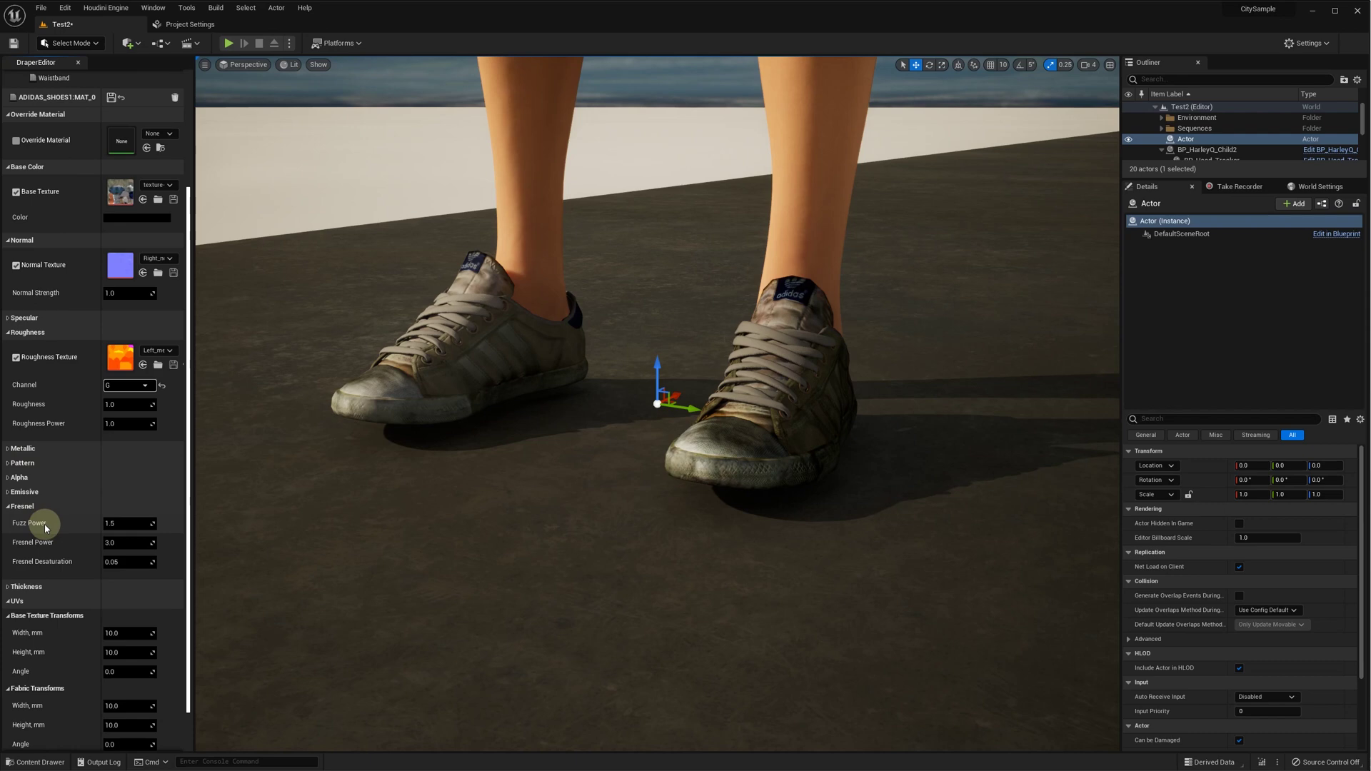
click(113, 524)
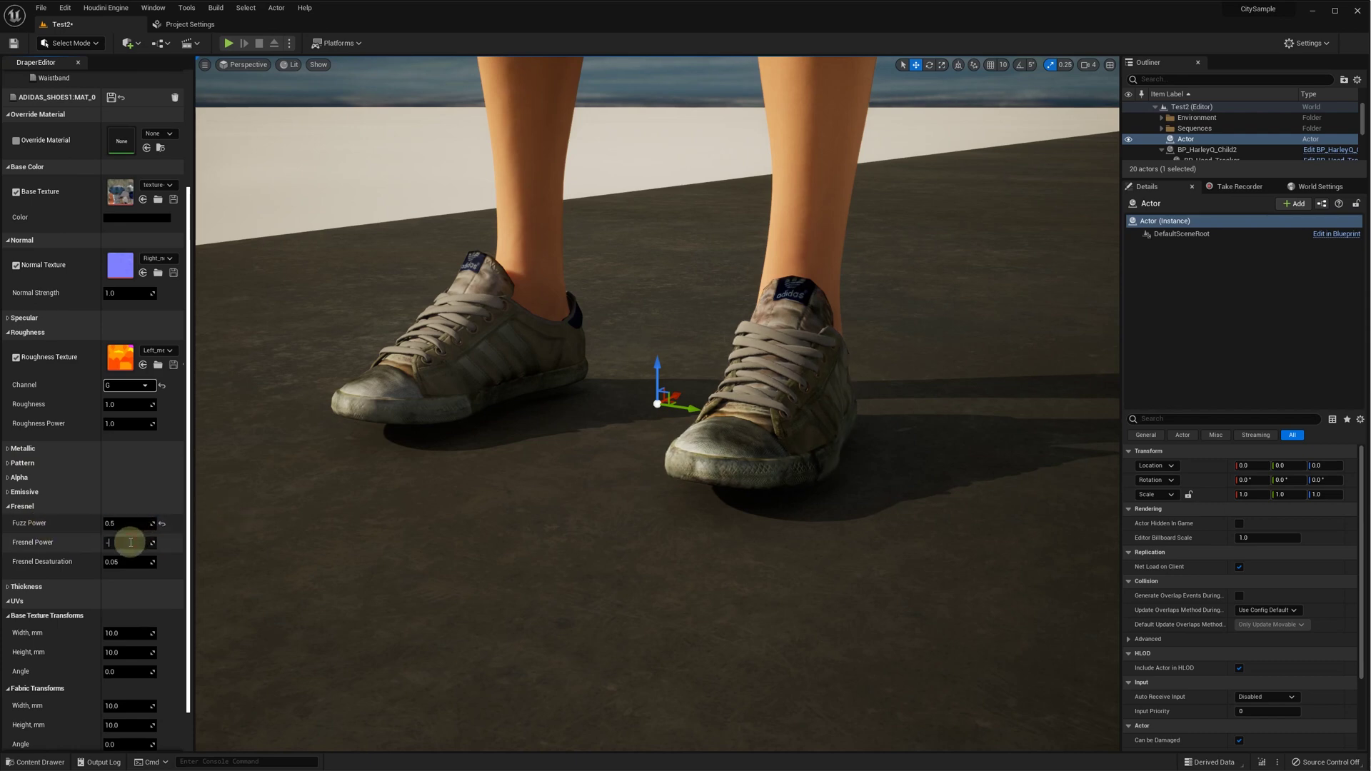
key(Return)
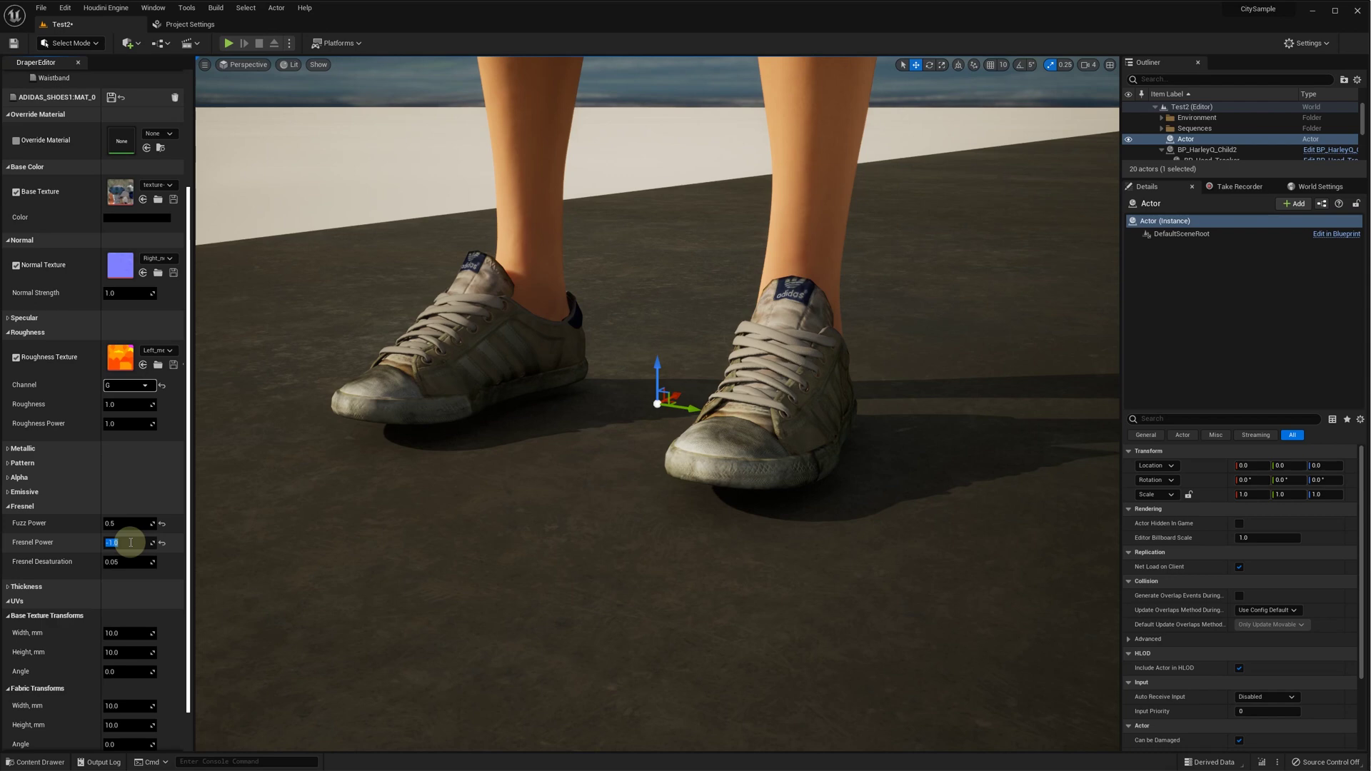
click(111, 97)
Give Adidas_Shoes1:Mat_2 the left normal map, the right roughness map on channel G, Fuzz Power 0.5 and Fresnel Power -1.0.
scroll(97, 157, up, 5)
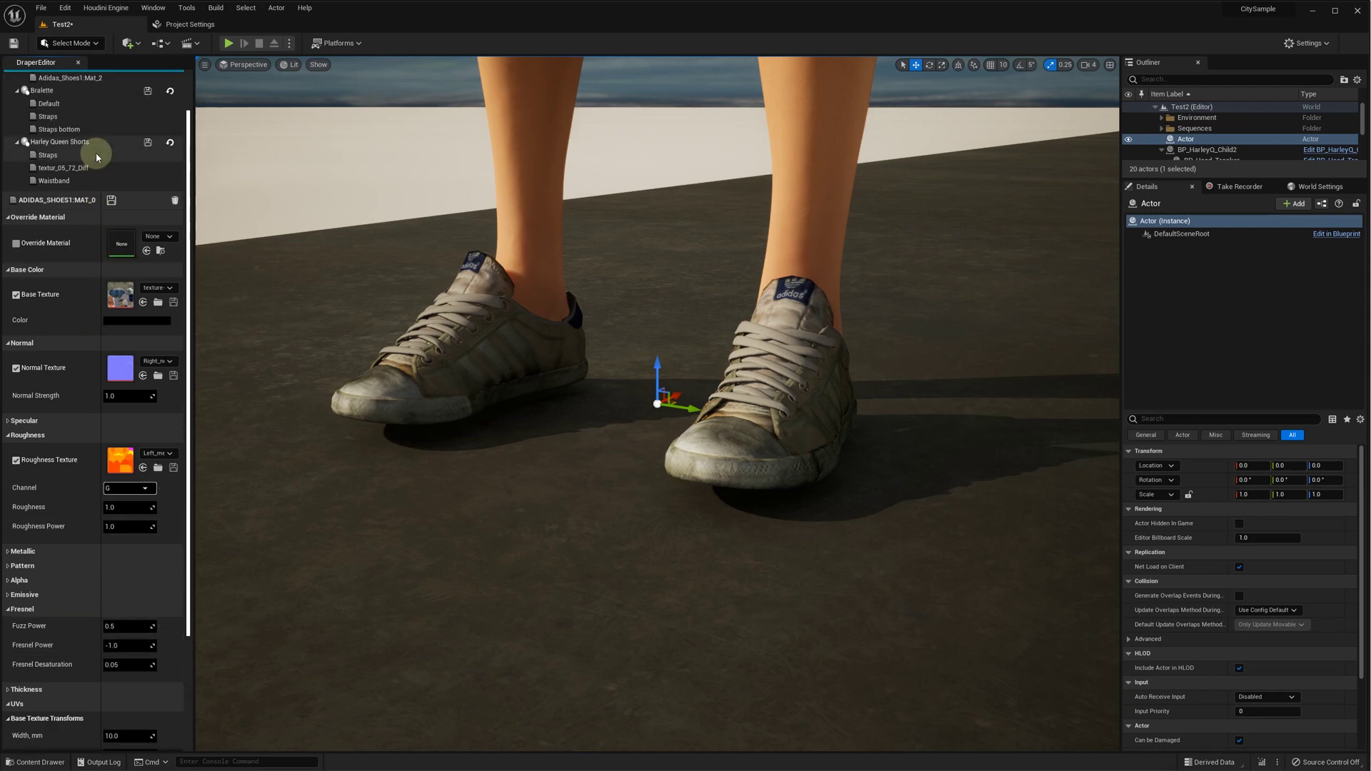
click(97, 129)
alt+drag(657, 400, 943, 400)
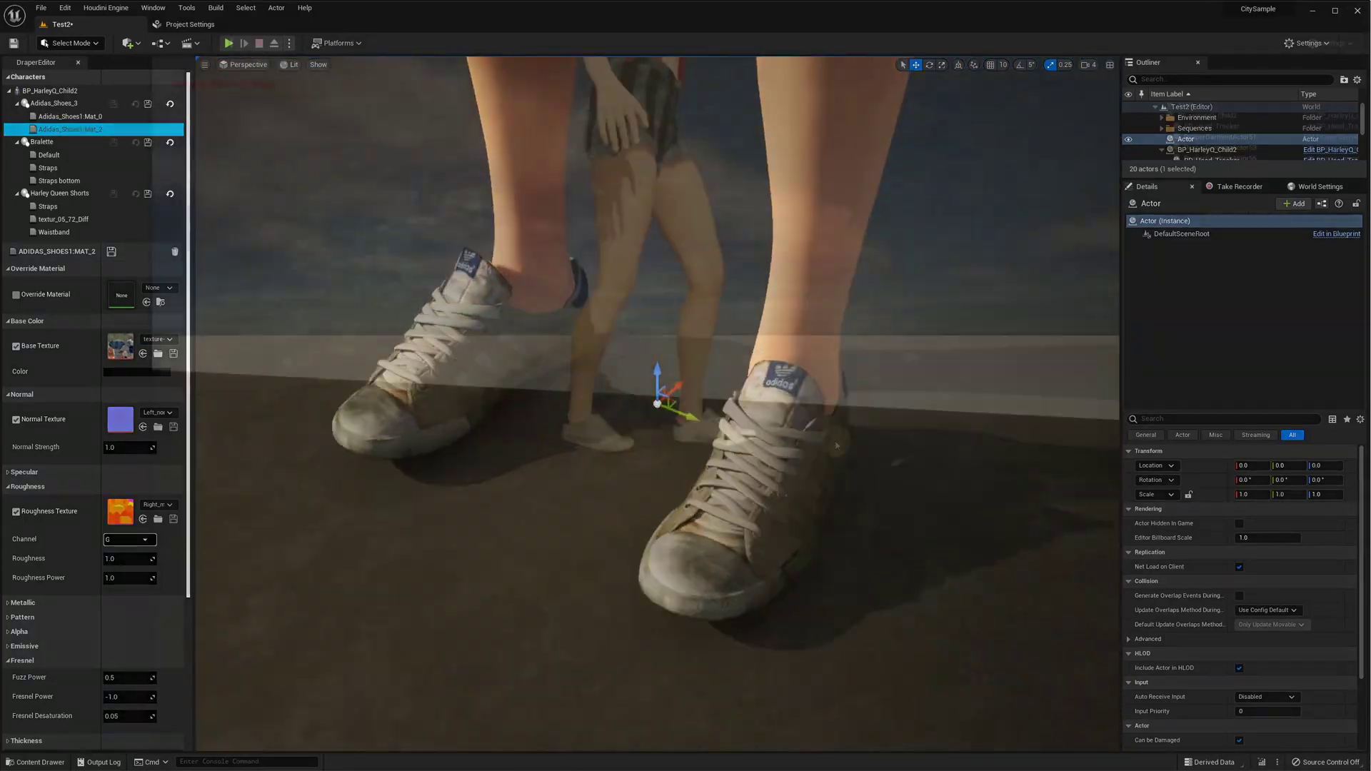
Turn off Wrap for the Adidas shoes garment on BP_HarleyQ_Child2 in the jogging sequence.
click(837, 445)
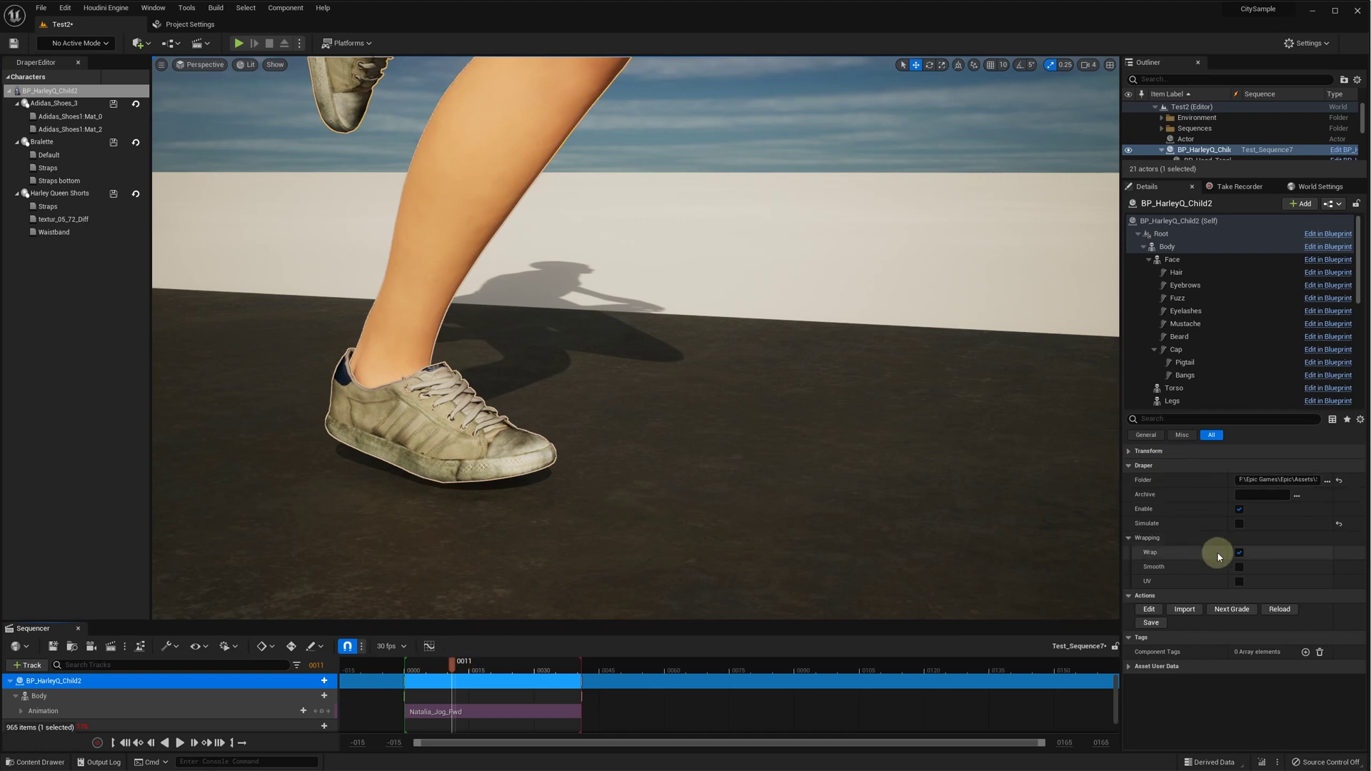
click(1240, 554)
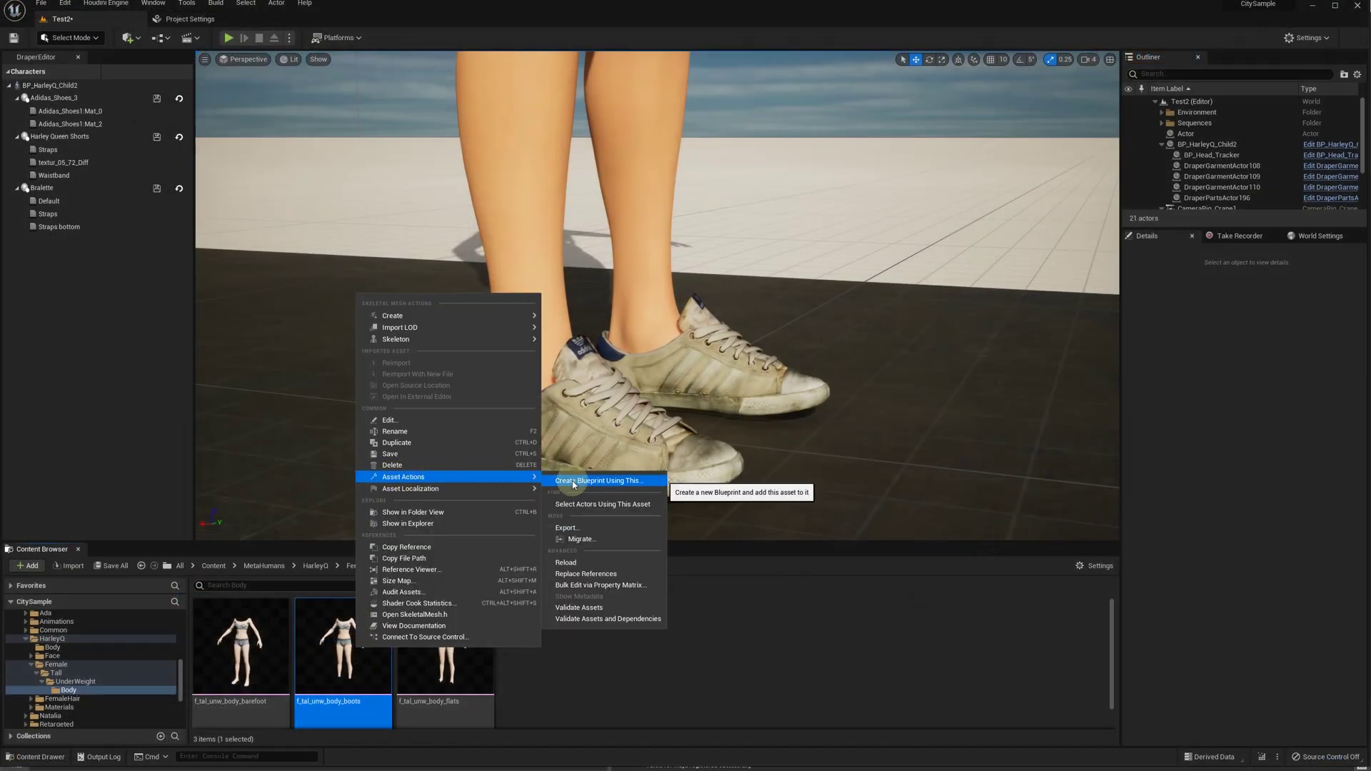
Export the f_tal_unw_body_boots skeletal mesh as an FBX file.
click(579, 528)
click(591, 330)
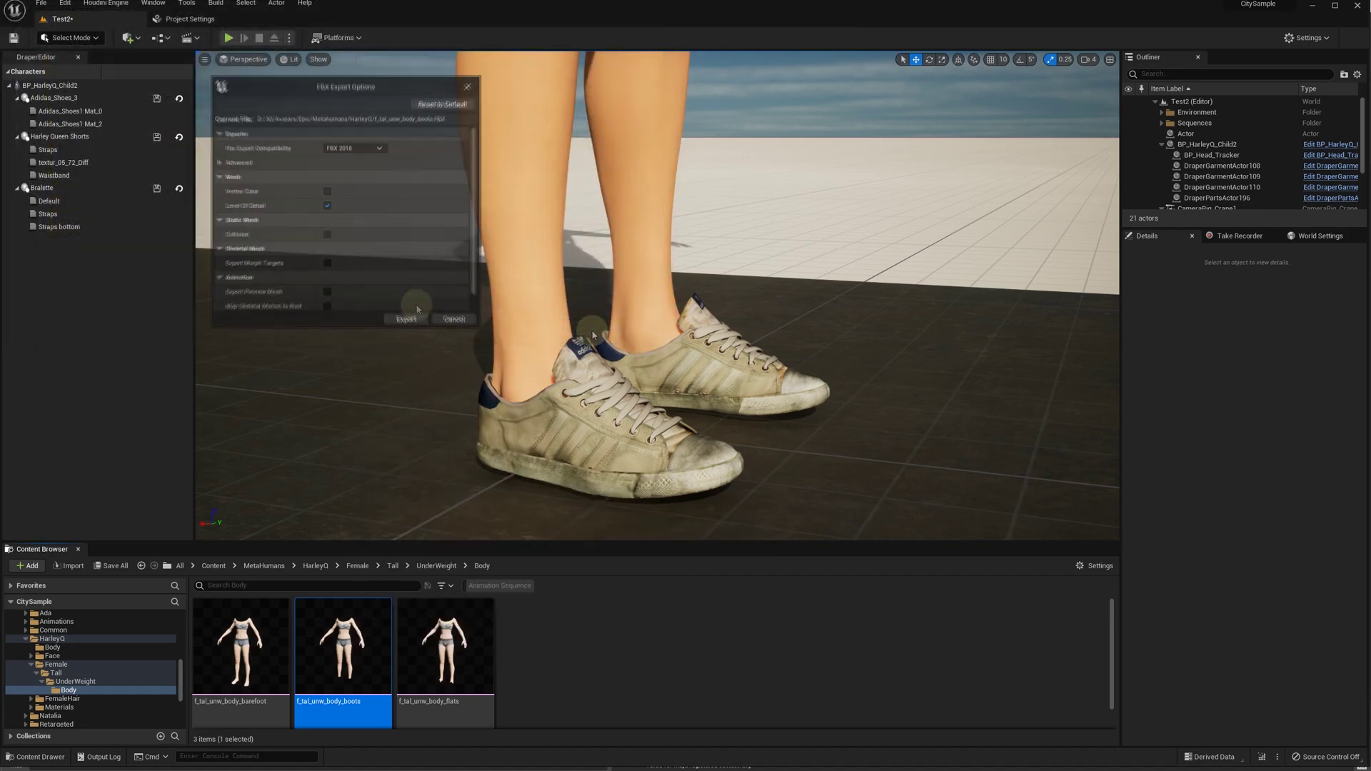
click(420, 318)
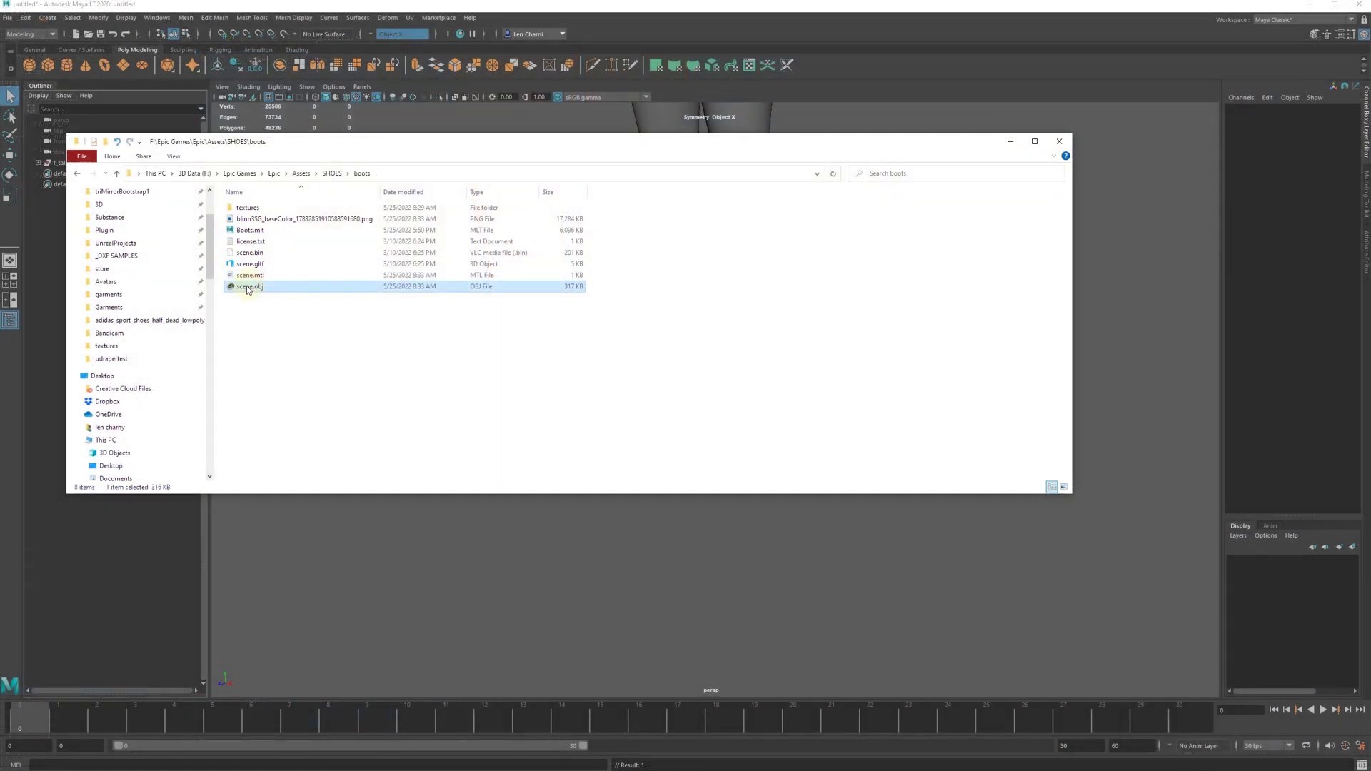
Switch to Maya and import scene.obj from the boots folder into the scene with the body mesh.
drag(248, 288, 484, 557)
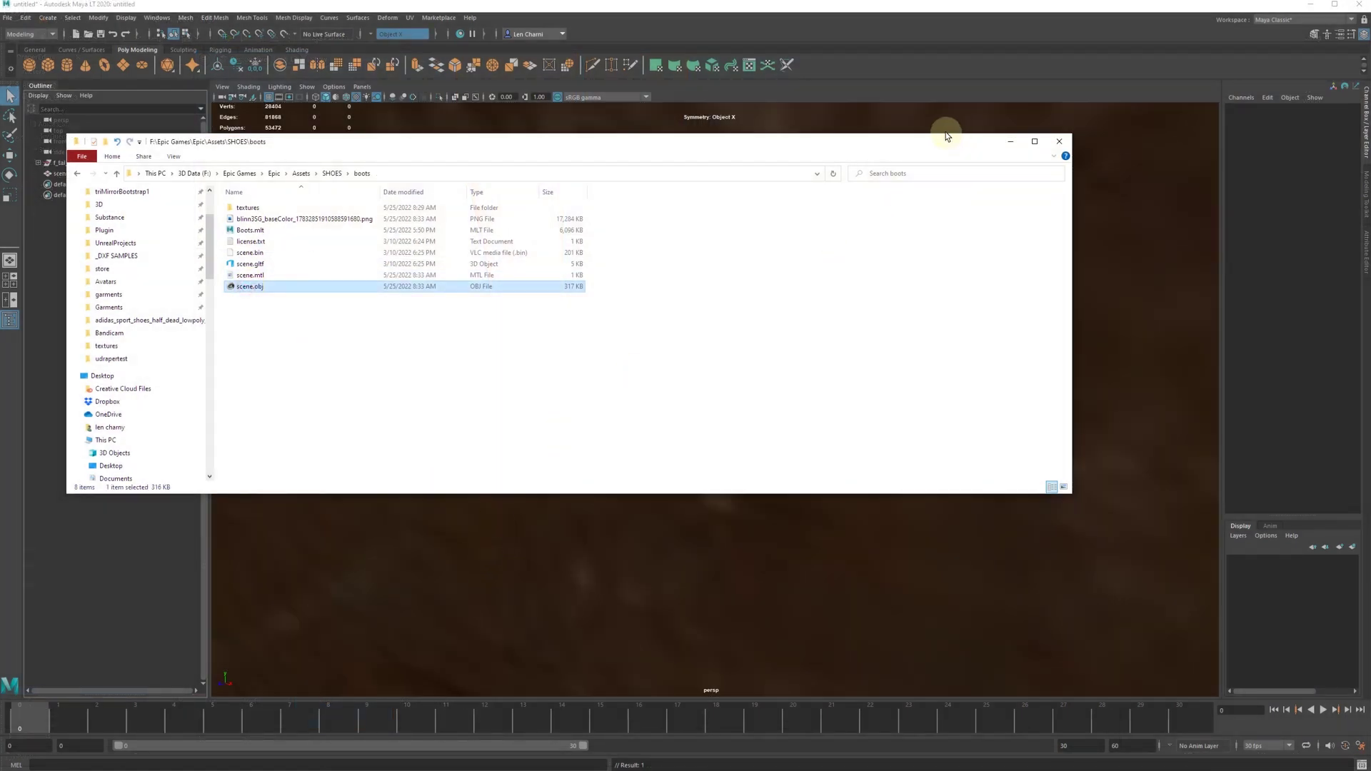
click(1011, 142)
scroll(435, 374, down, 5)
Duplicate the boot mesh, naming the copy BootLeft and the original BootRight.
click(69, 173)
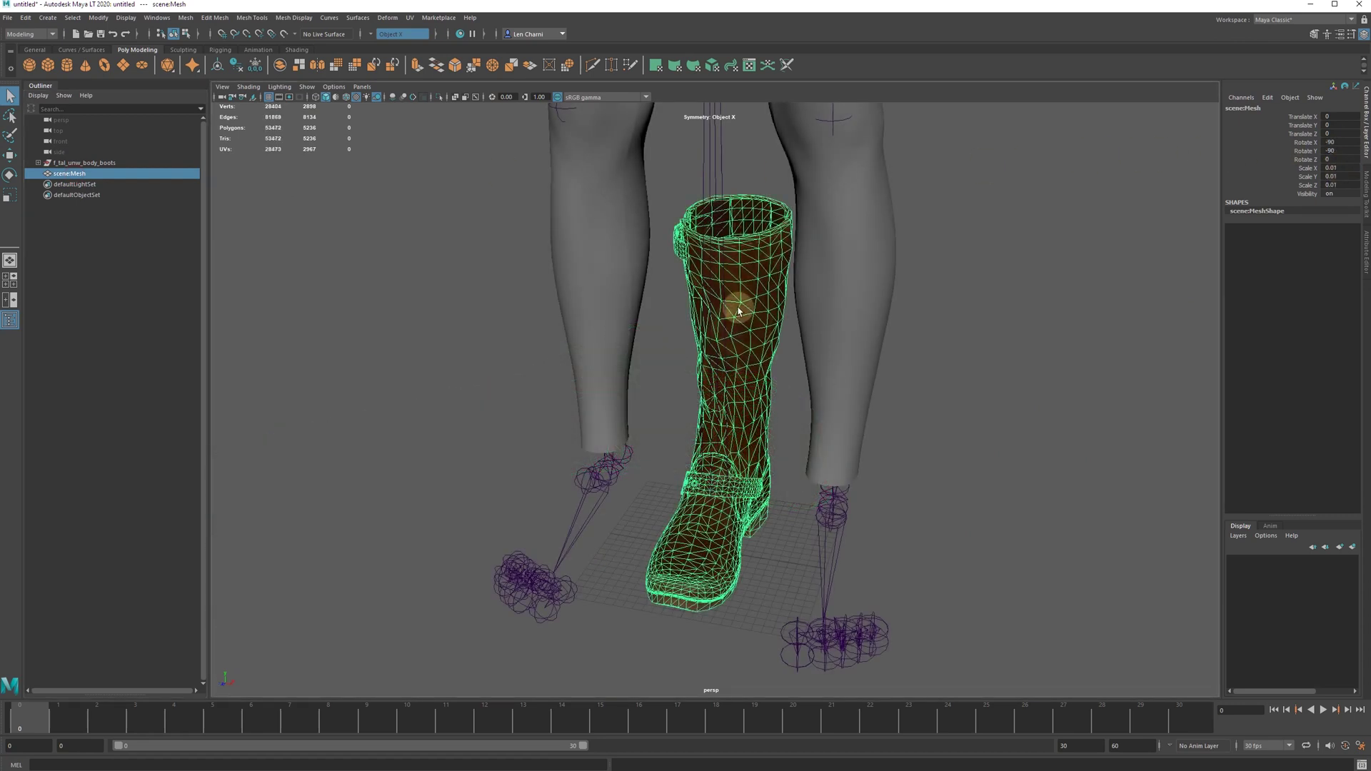
click(26, 17)
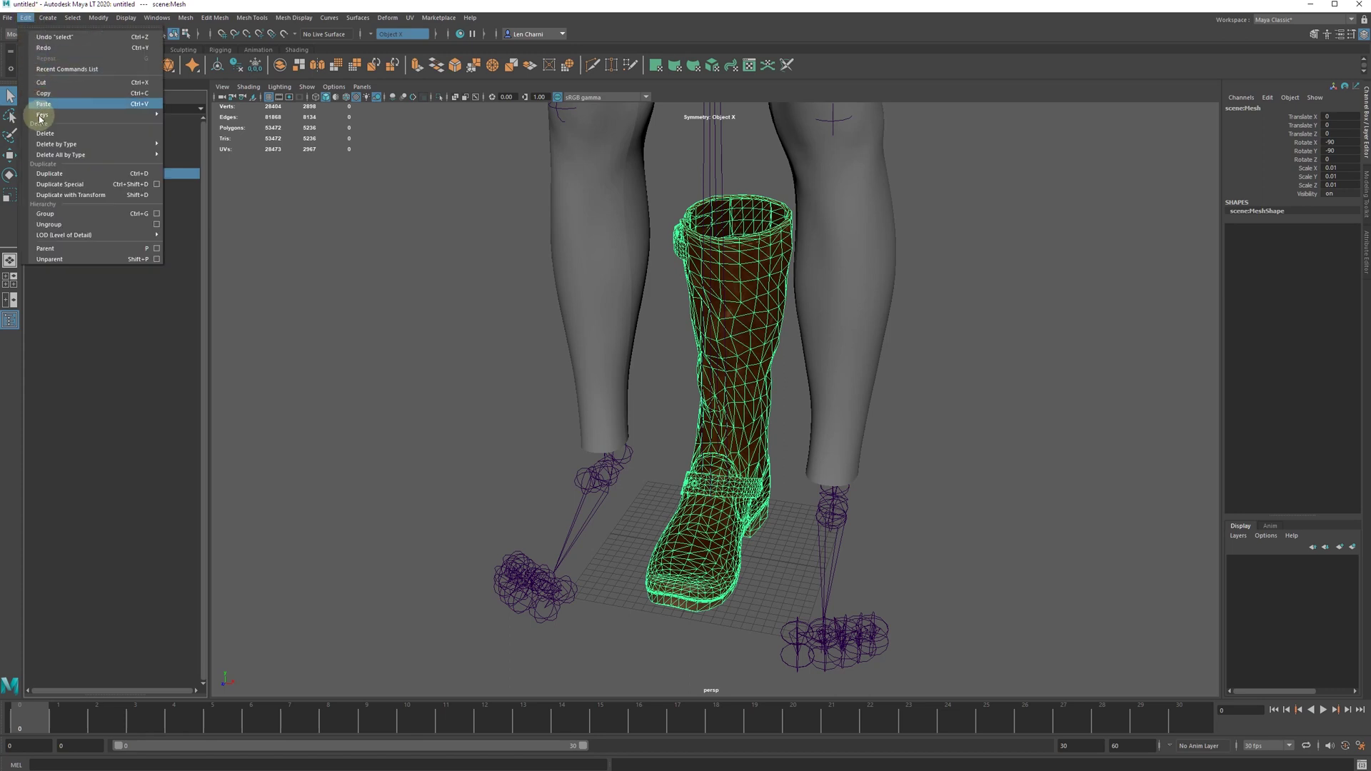
click(45, 179)
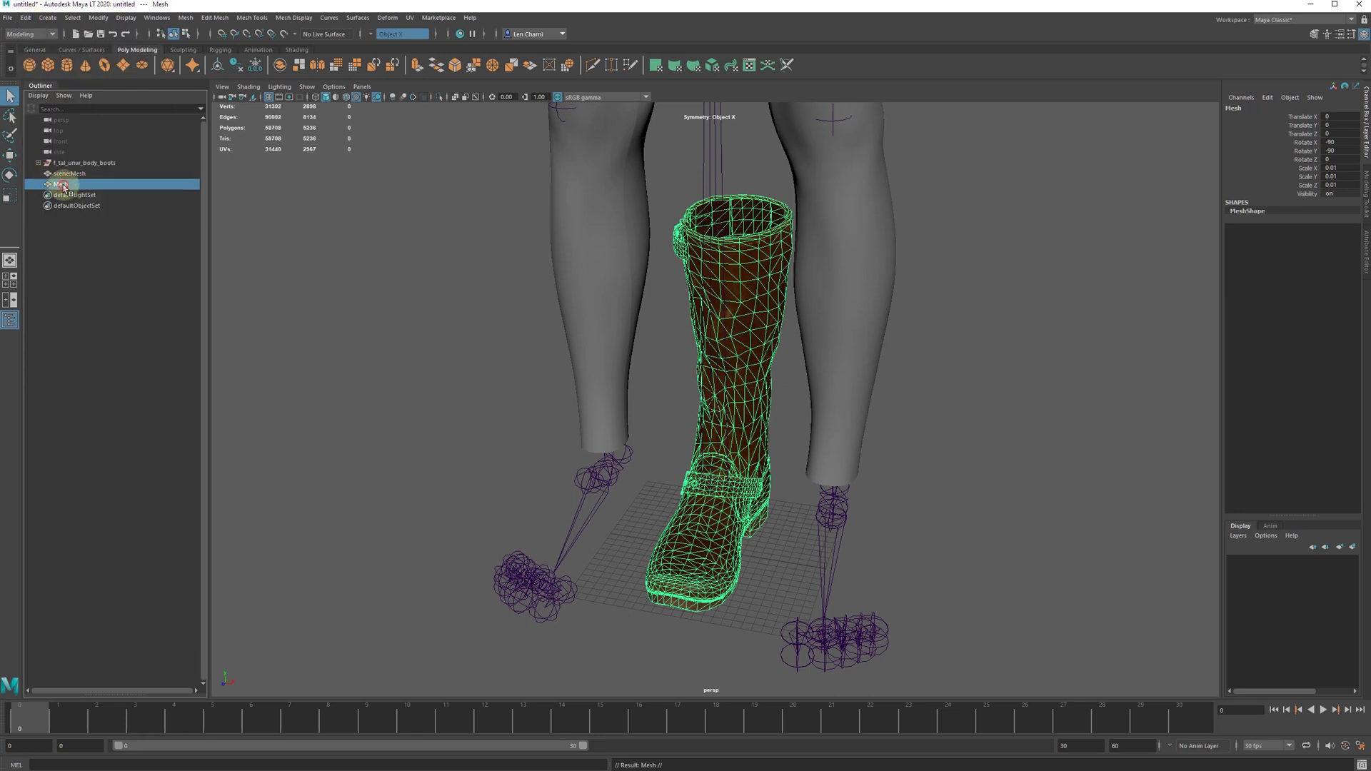
double_click(61, 184)
text(BootLeft)
click(67, 174)
double_click(69, 176)
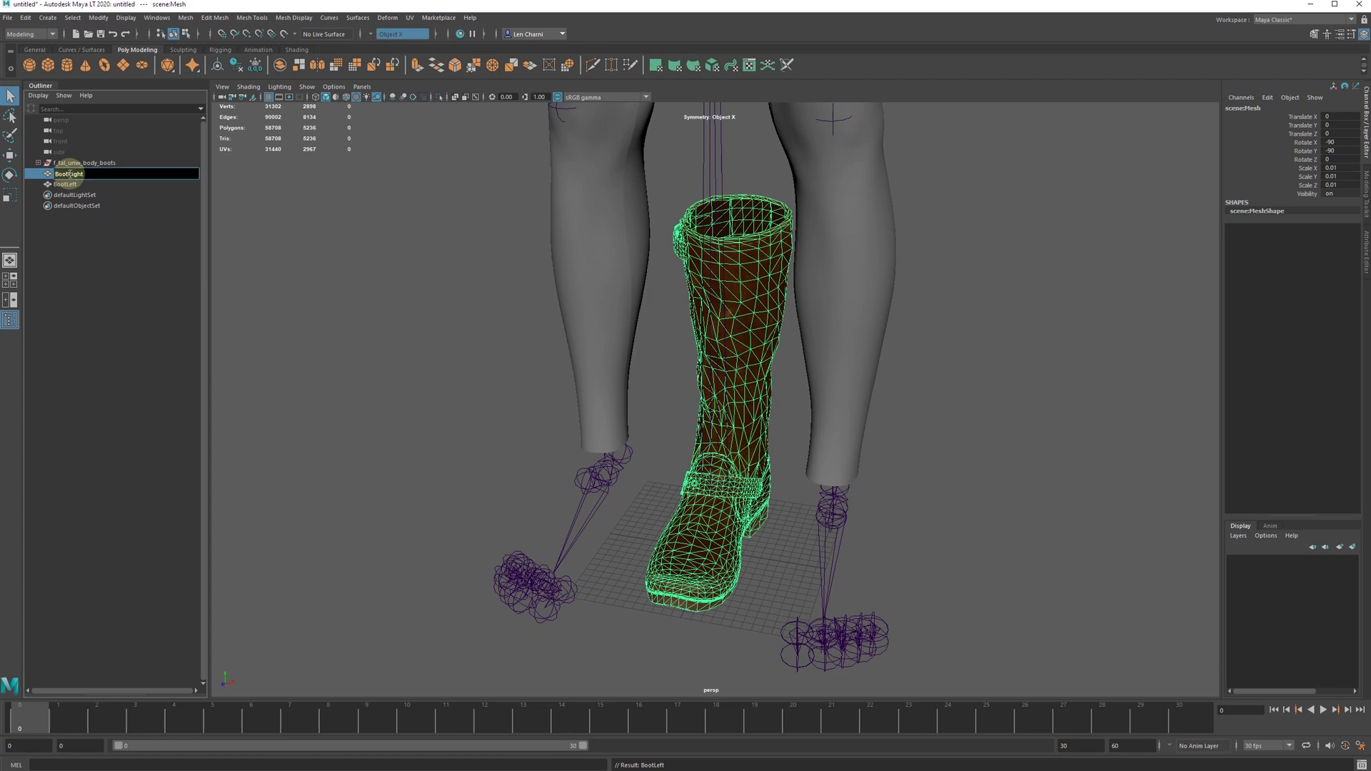
key(Return)
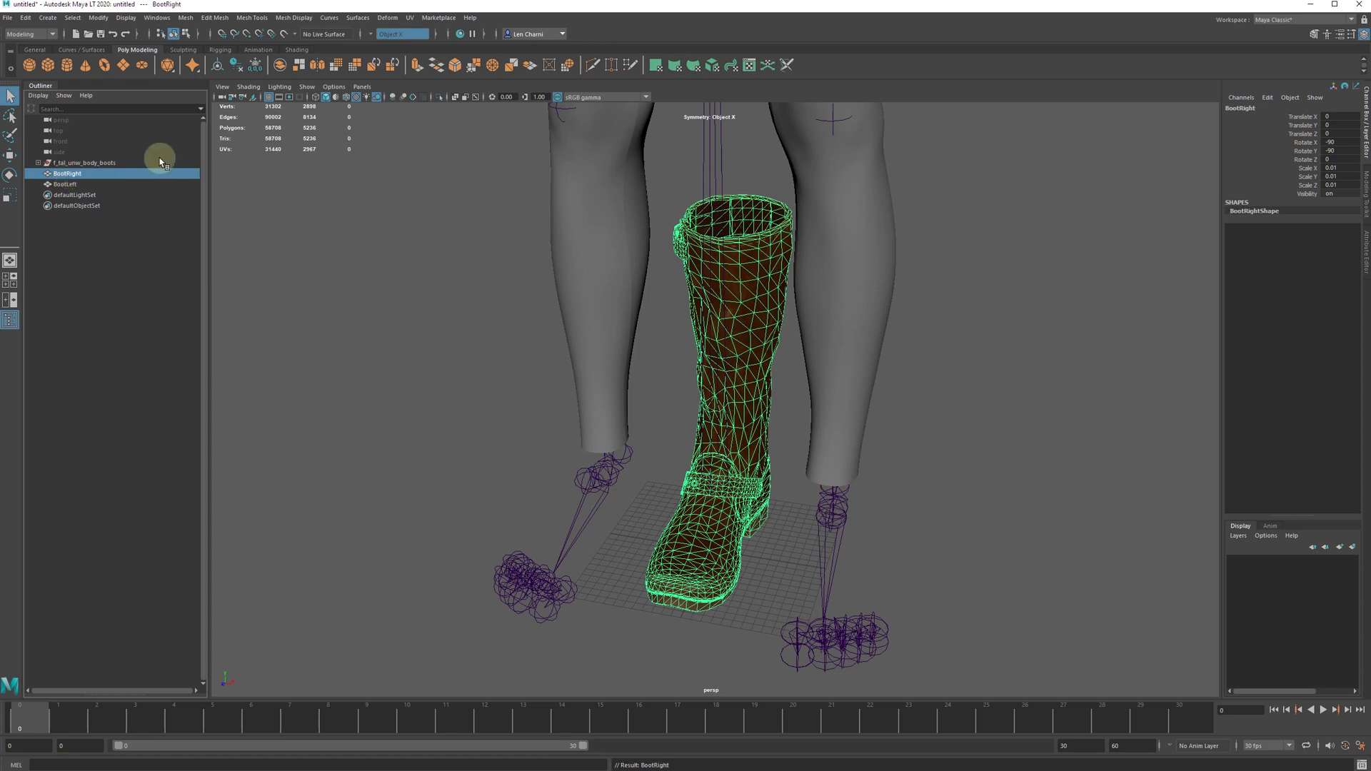
Mirror BootRight by setting its Scale Y to -0.01.
double_click(1342, 177)
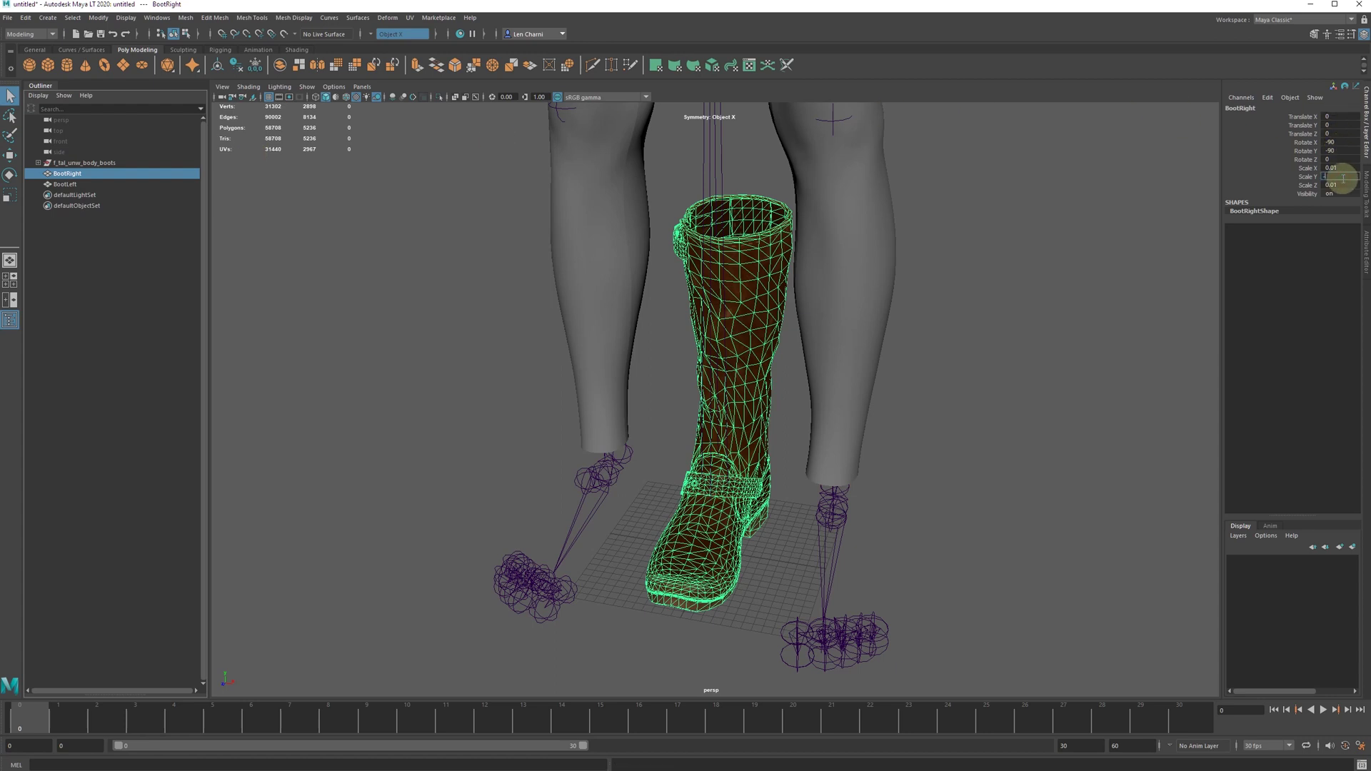
text(-0.01)
key(Return)
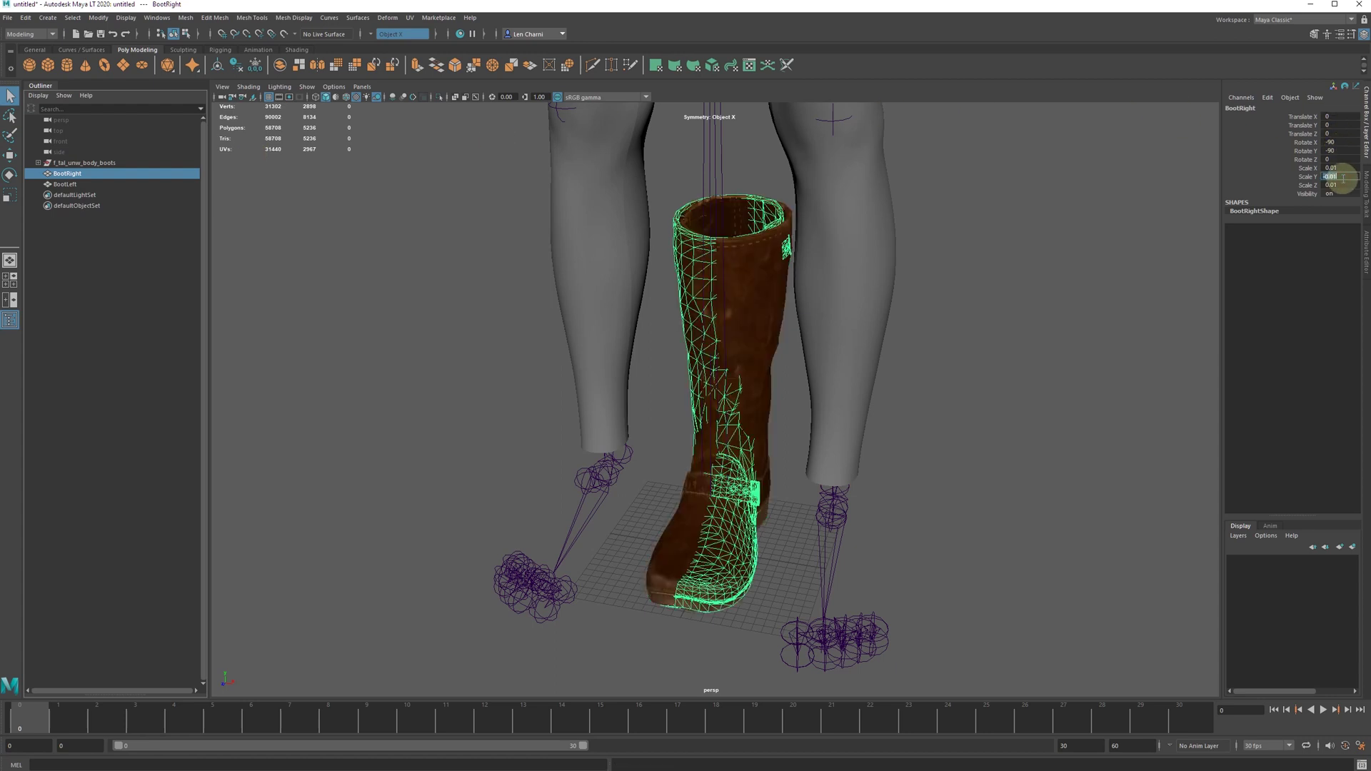
Slide the boots apart along X towards the legs, BootLeft to about -13.98 and BootRight to about 11.79.
click(64, 183)
key(w)
drag(750, 546, 644, 528)
click(767, 564)
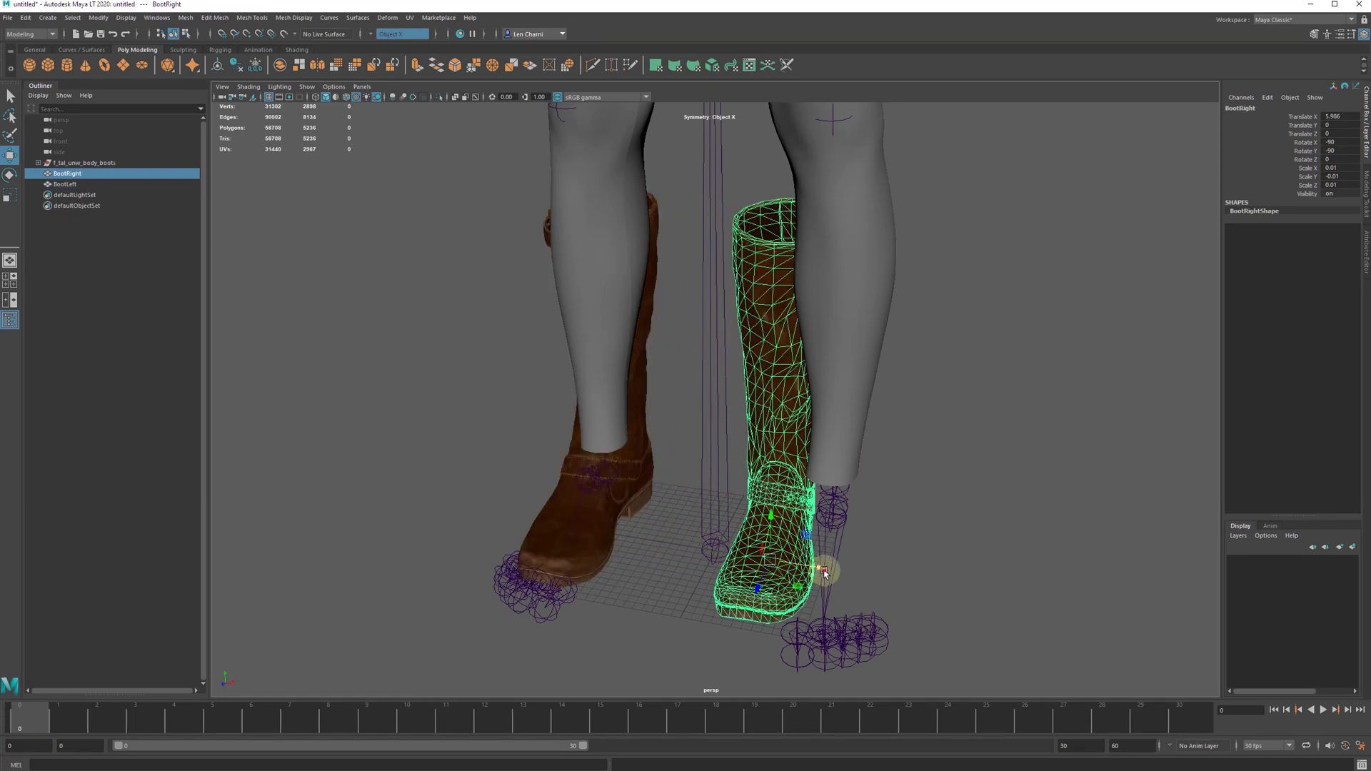
drag(825, 571, 881, 580)
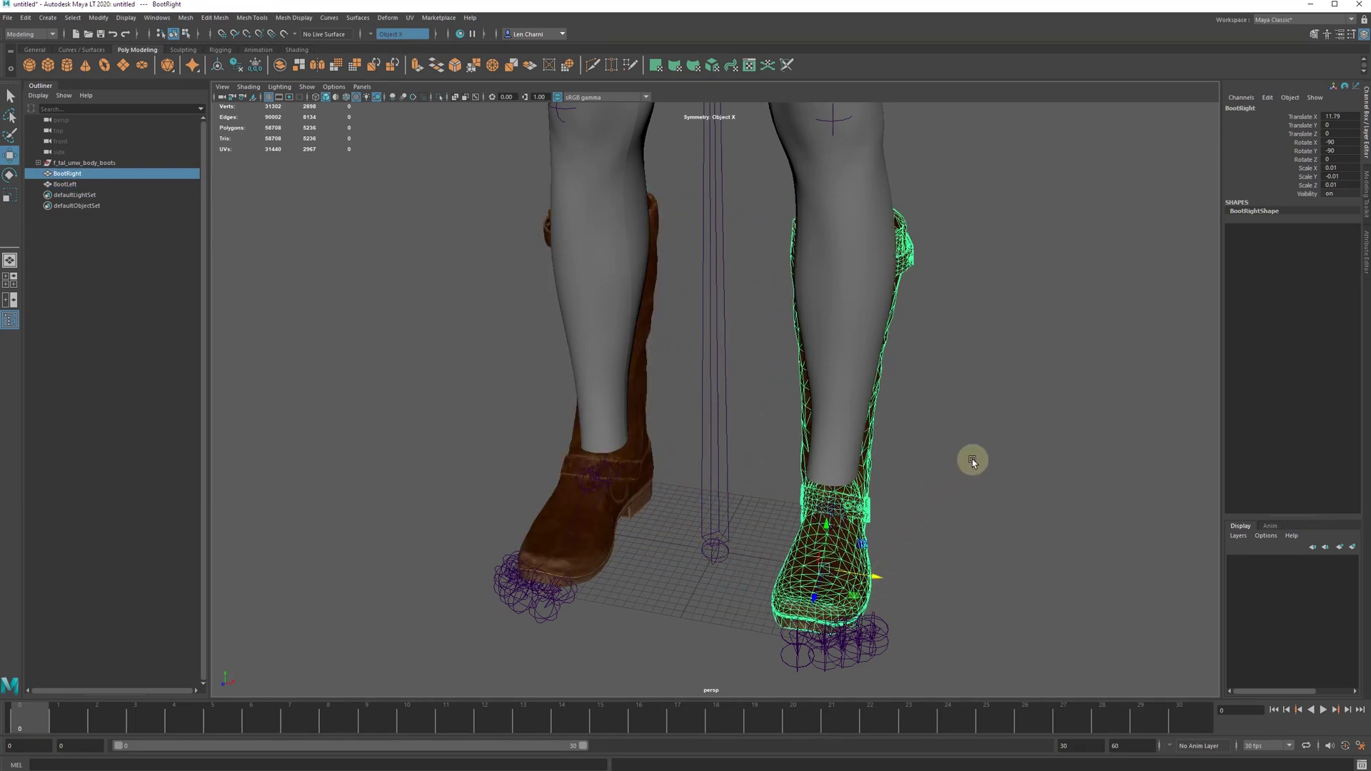
Fine-tune BootRight's position from the side and front so that it encloses its leg.
alt+drag(982, 447, 703, 558)
drag(646, 612, 582, 606)
alt+drag(906, 554, 703, 561)
drag(560, 508, 552, 503)
alt+drag(712, 500, 658, 563)
Move BootLeft forward along Z to about 4.68 to line it up with its leg.
click(658, 563)
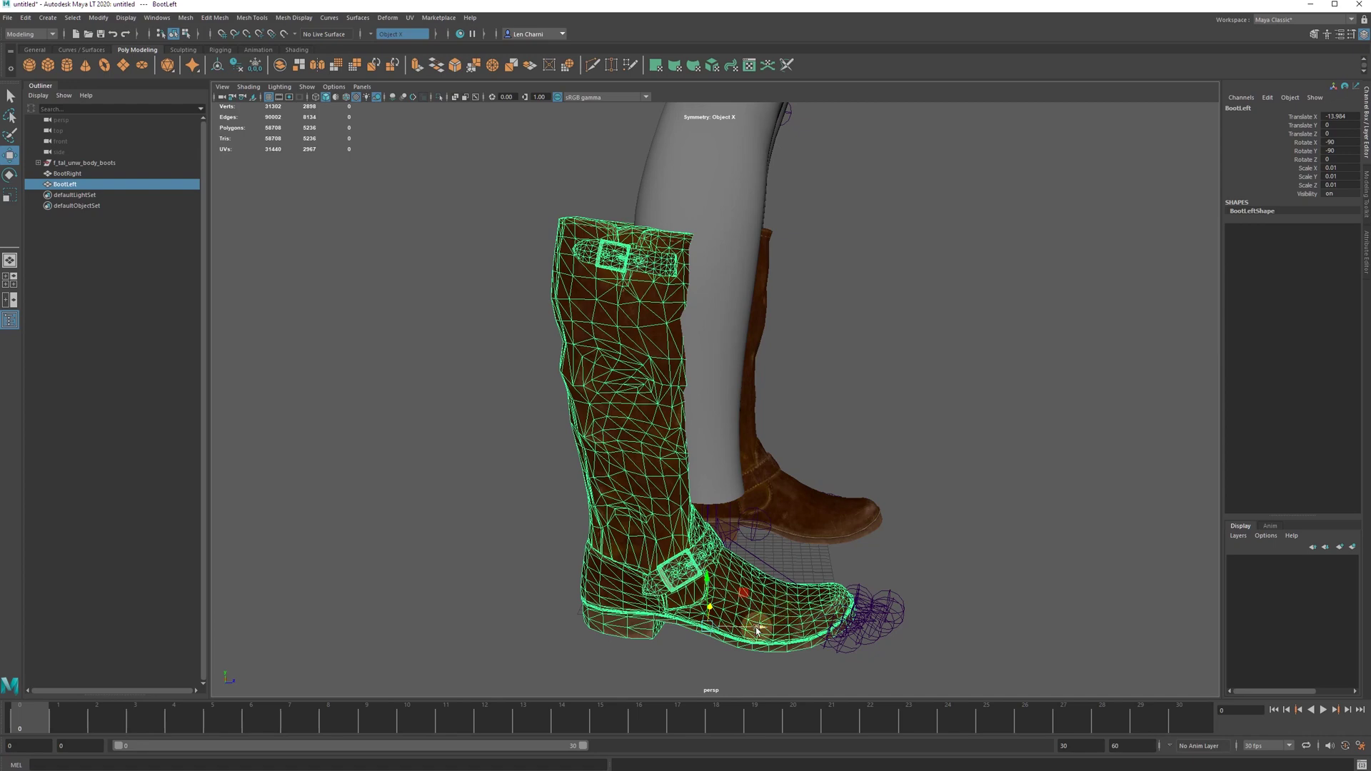
drag(757, 631, 829, 646)
alt+drag(967, 481, 879, 498)
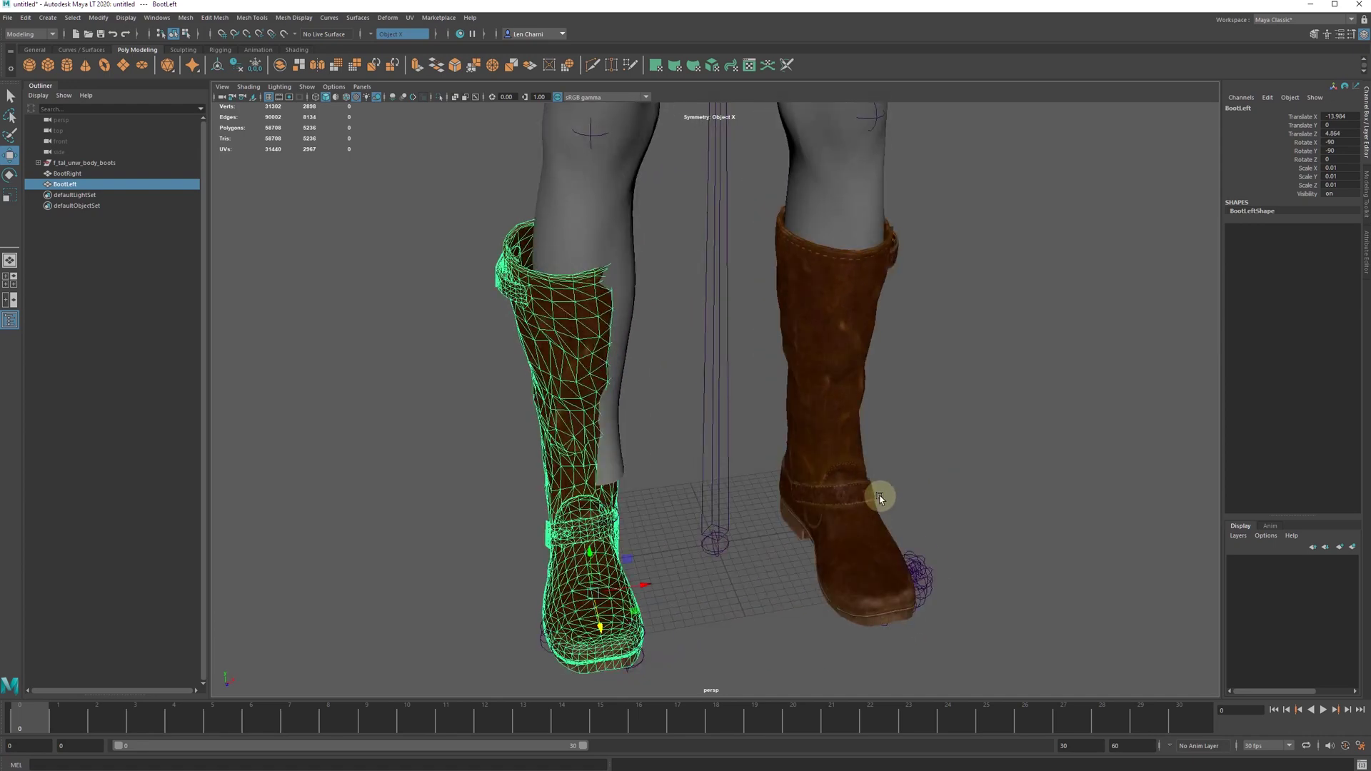
Shift BootLeft onto its leg at about X -12.55, Z 5.43, and export both boots to the boots folder as OBJ file Boots.
mouse_move(642, 583)
mouse_down()
mouse_move(657, 586)
mouse_move(643, 587)
mouse_up()
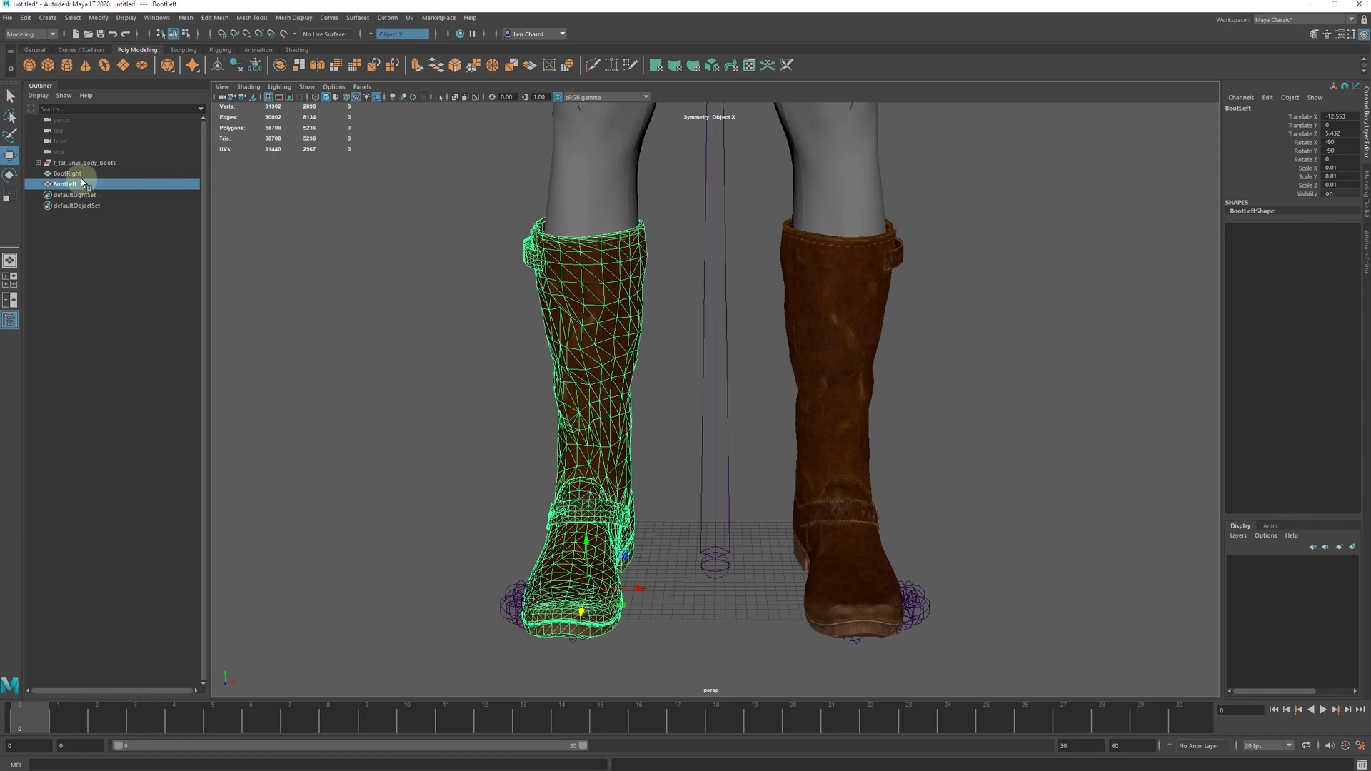
shift+click(100, 174)
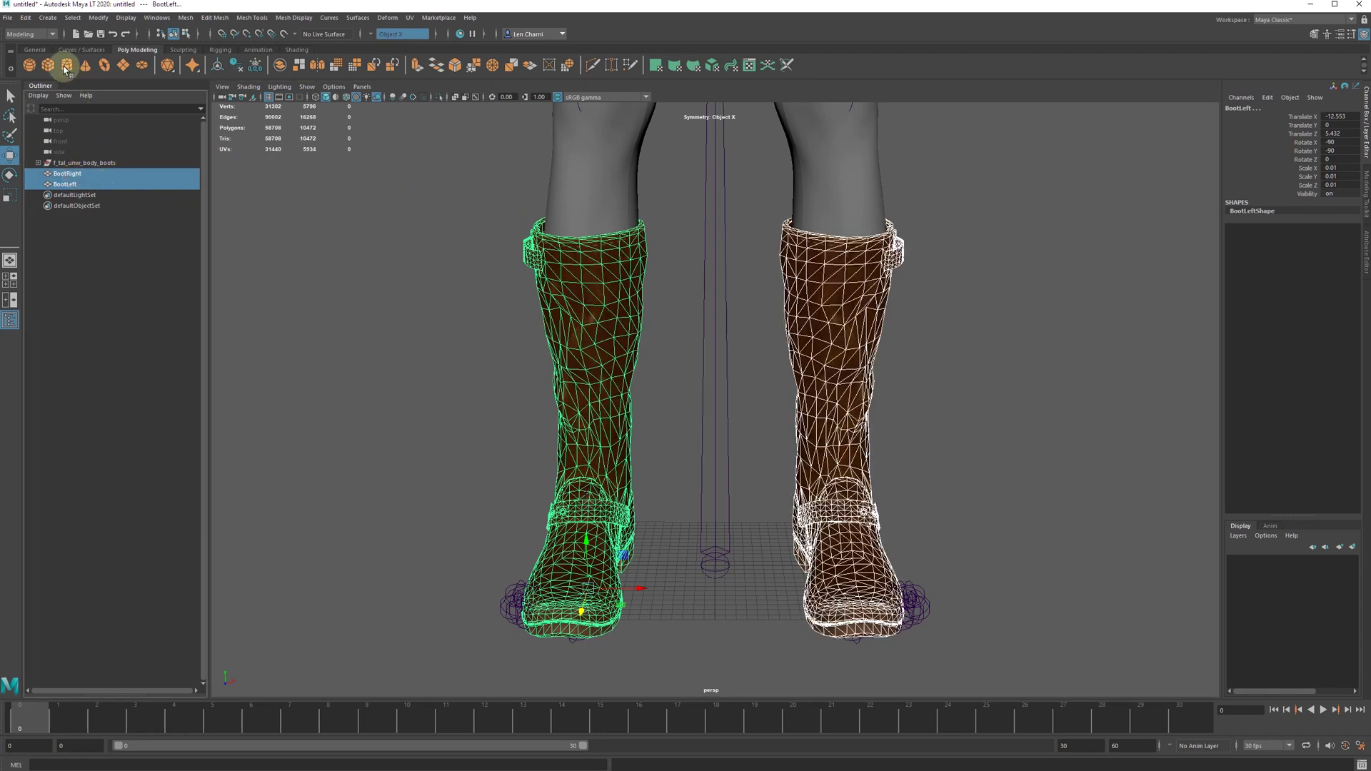
click(8, 17)
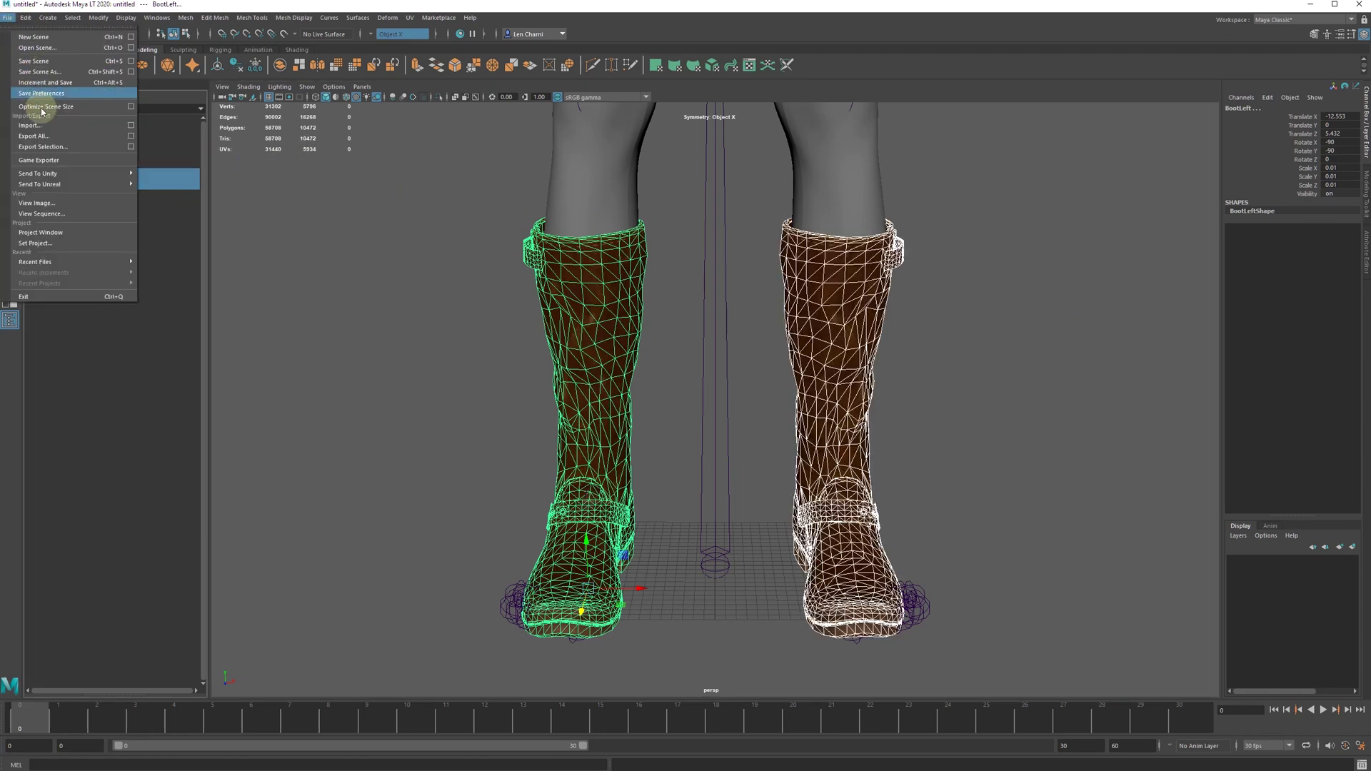
click(51, 148)
double_click(147, 128)
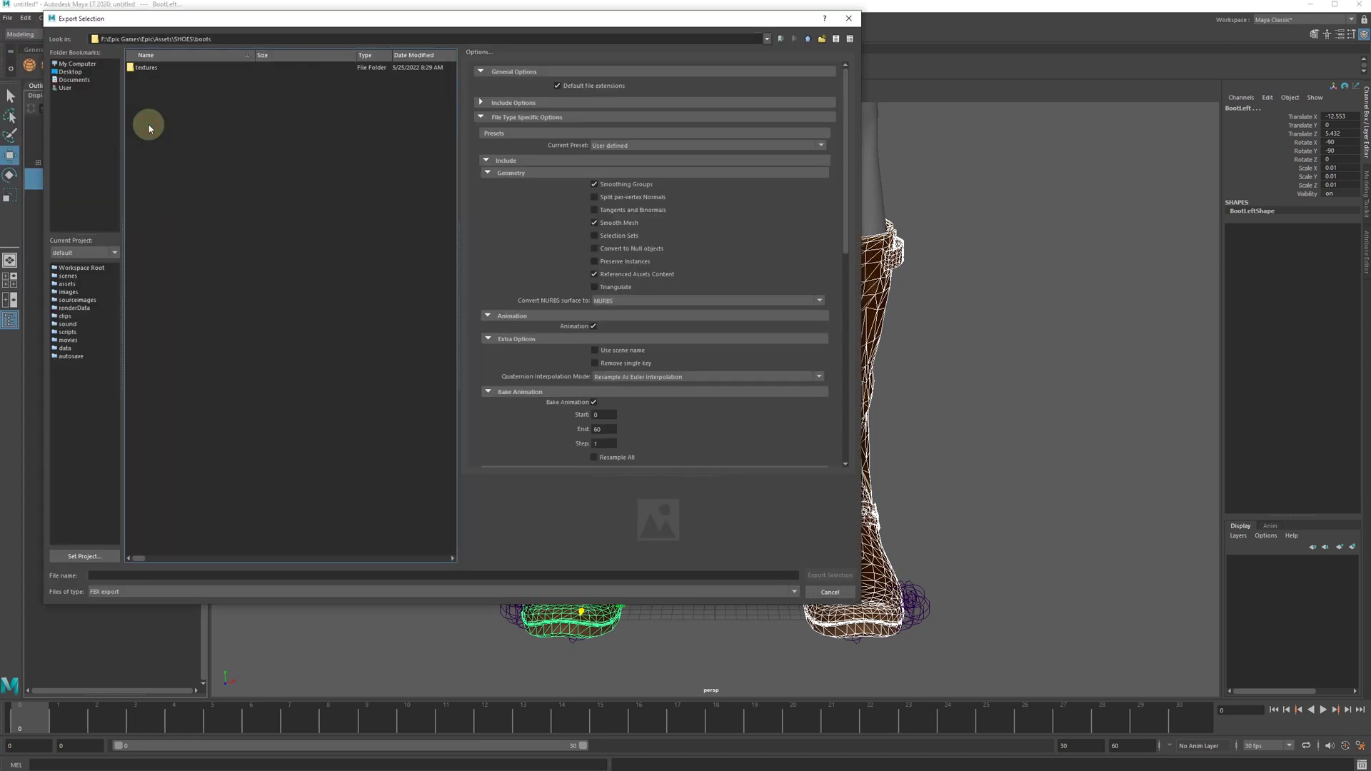
click(123, 592)
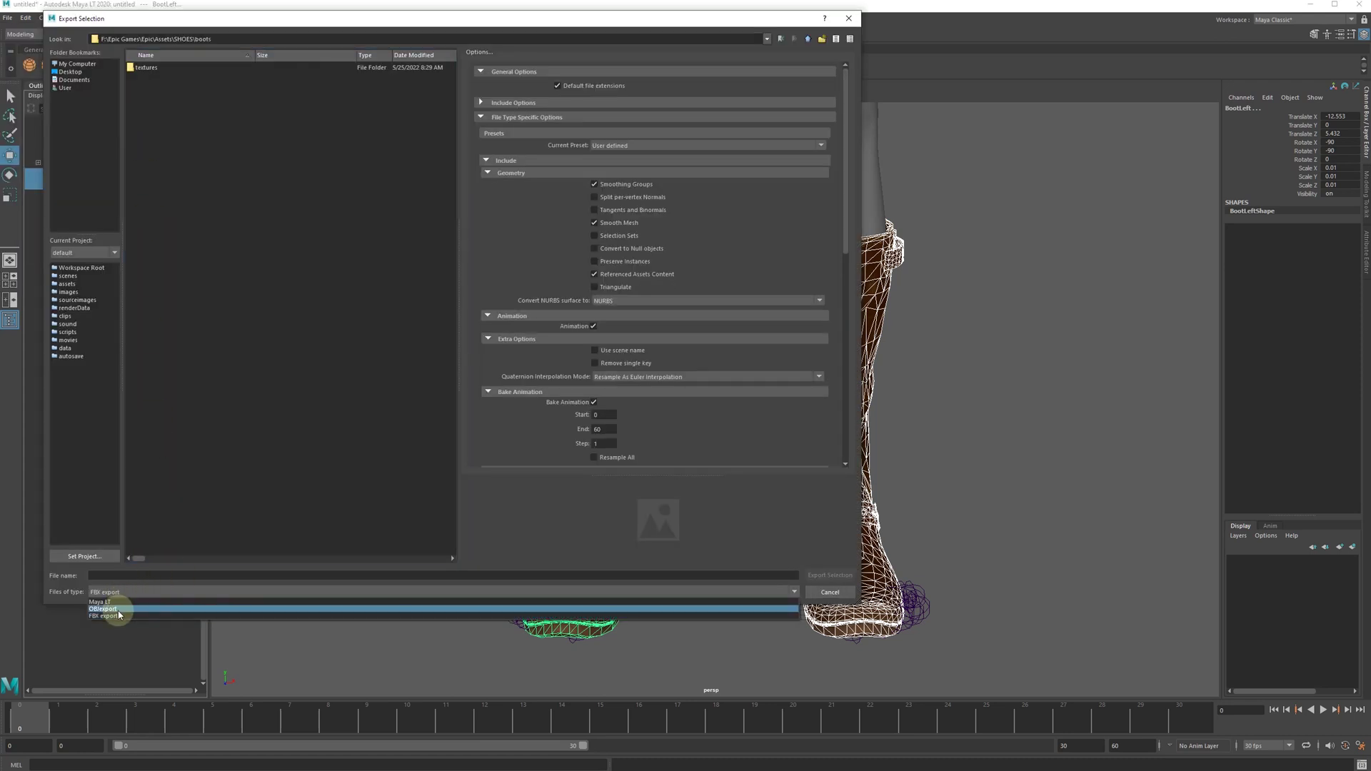
click(119, 609)
click(130, 575)
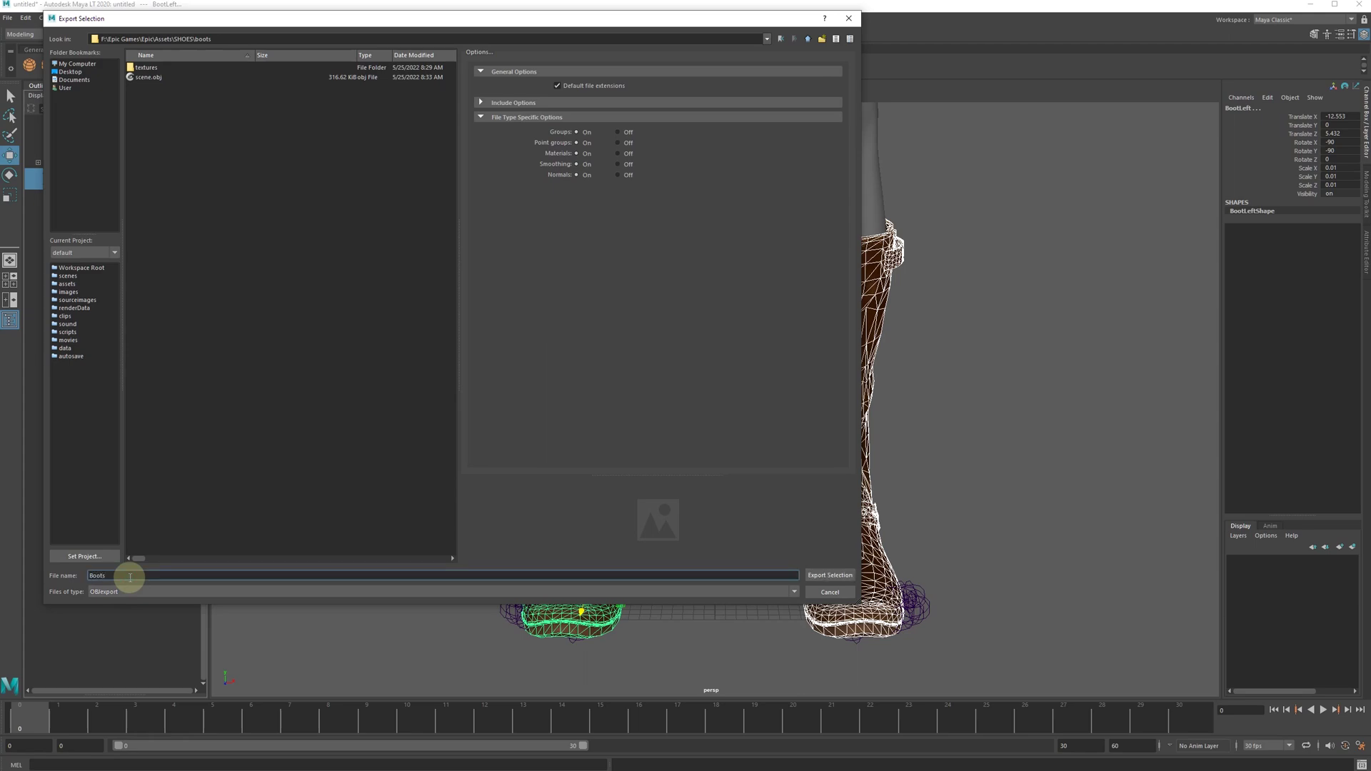
key(Return)
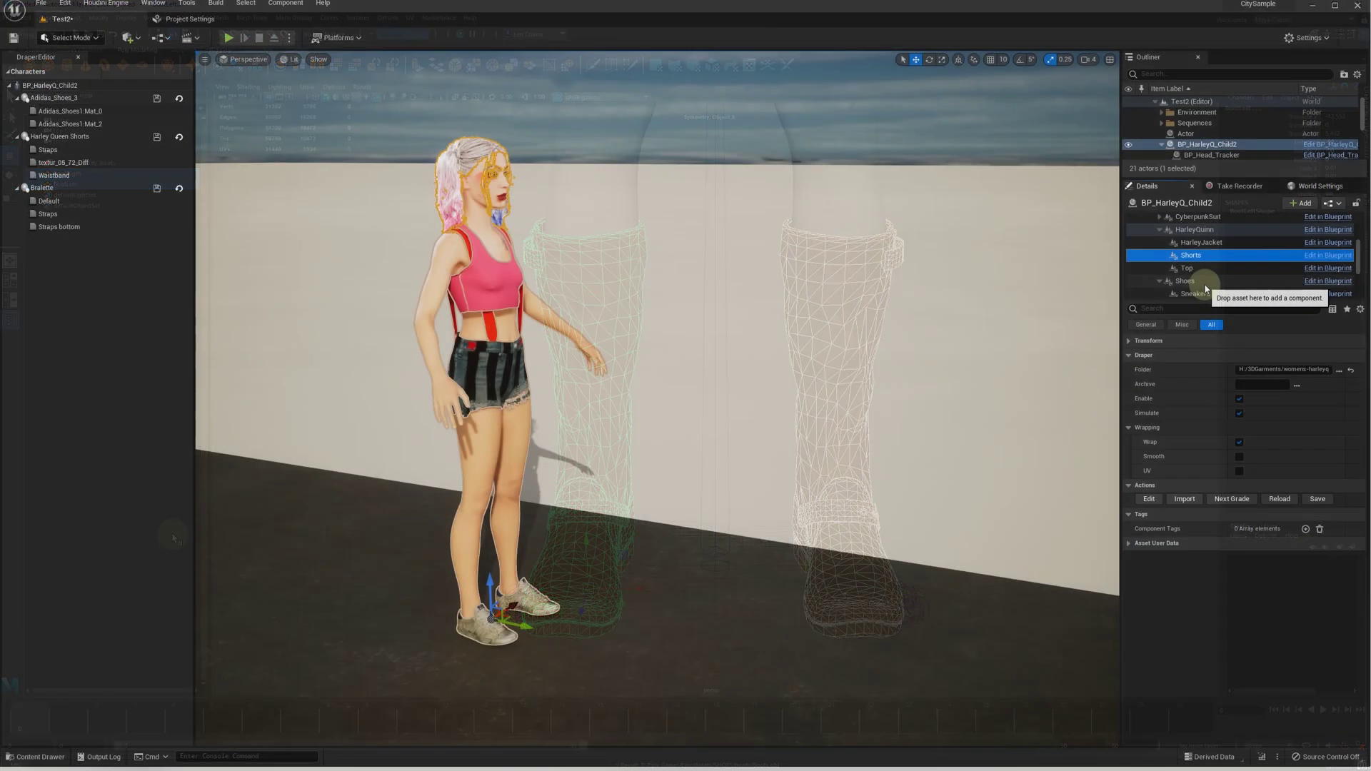
Switch to Unreal Engine and disable the Sneakers garment on BP_HarleyQ_Child2.
scroll(1205, 288, down, 1)
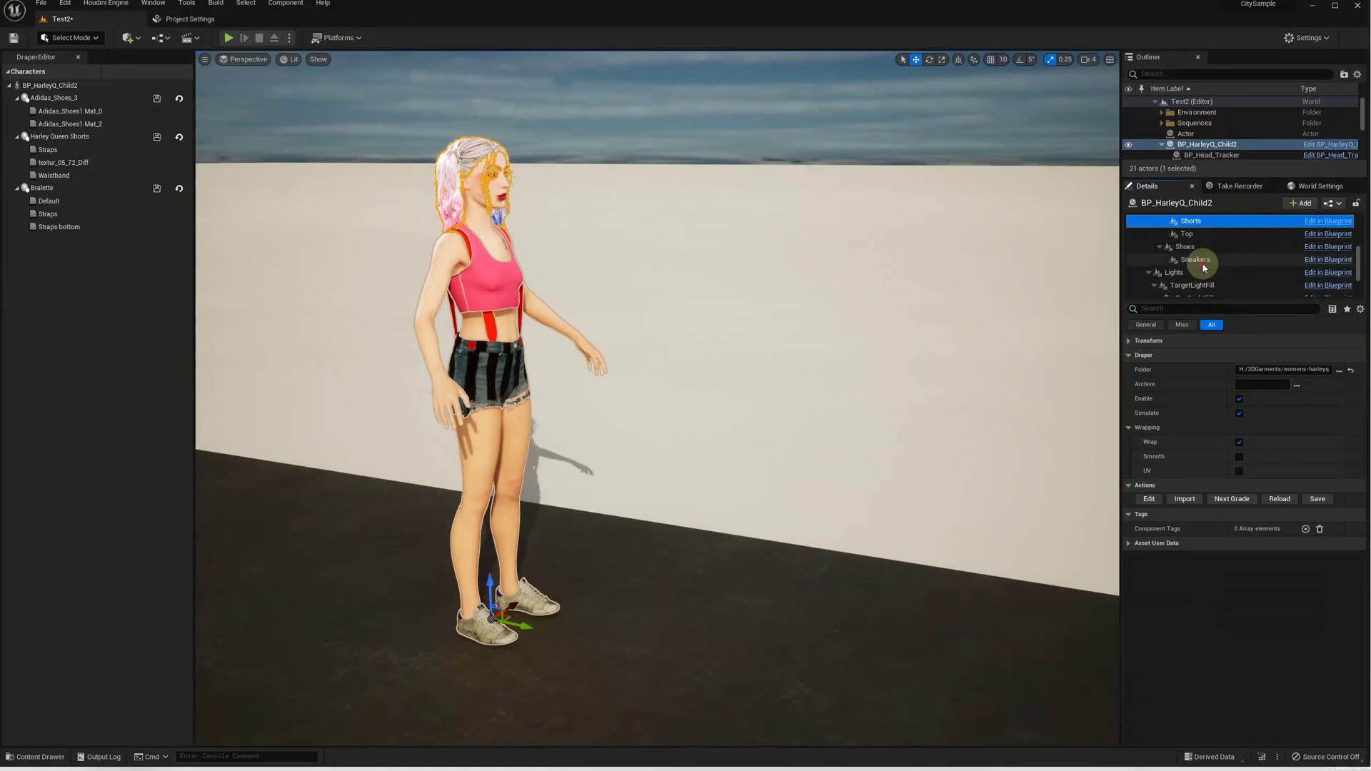
click(1199, 260)
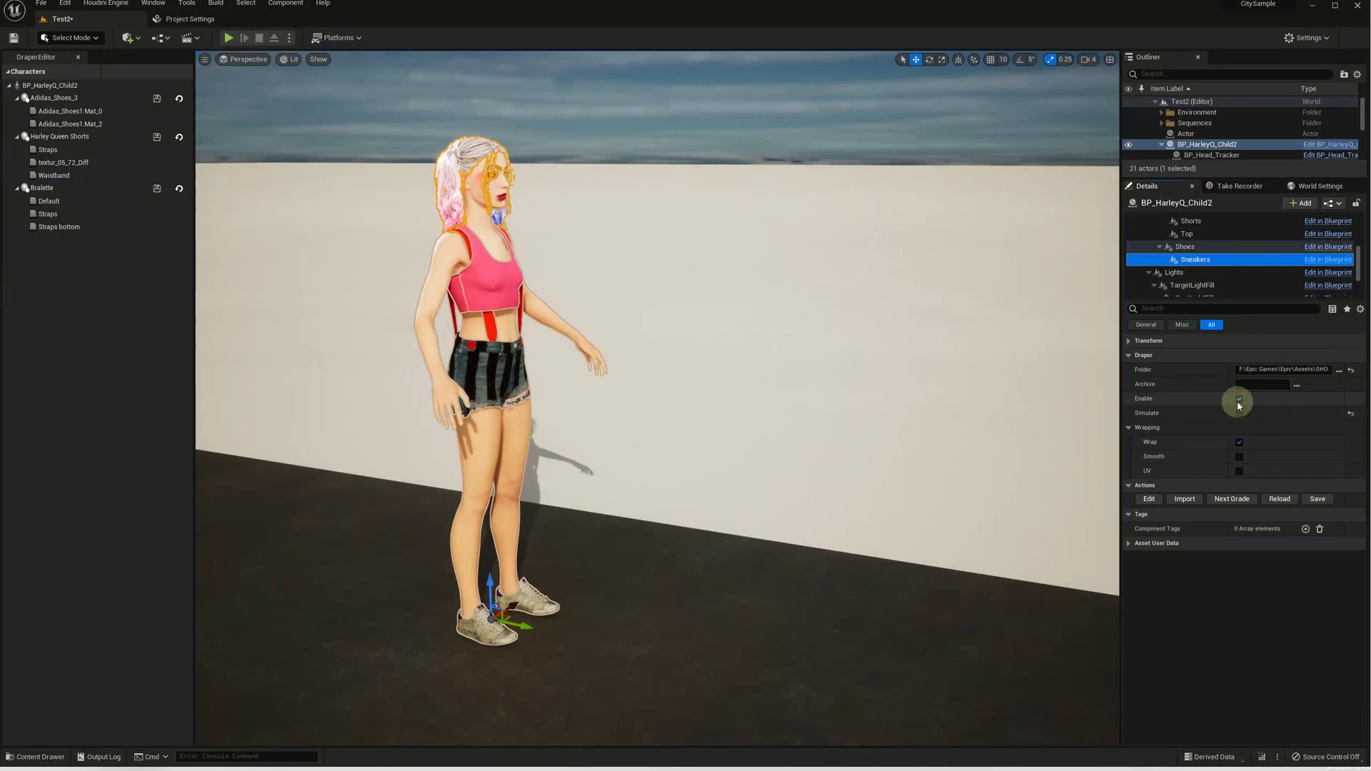
click(1239, 402)
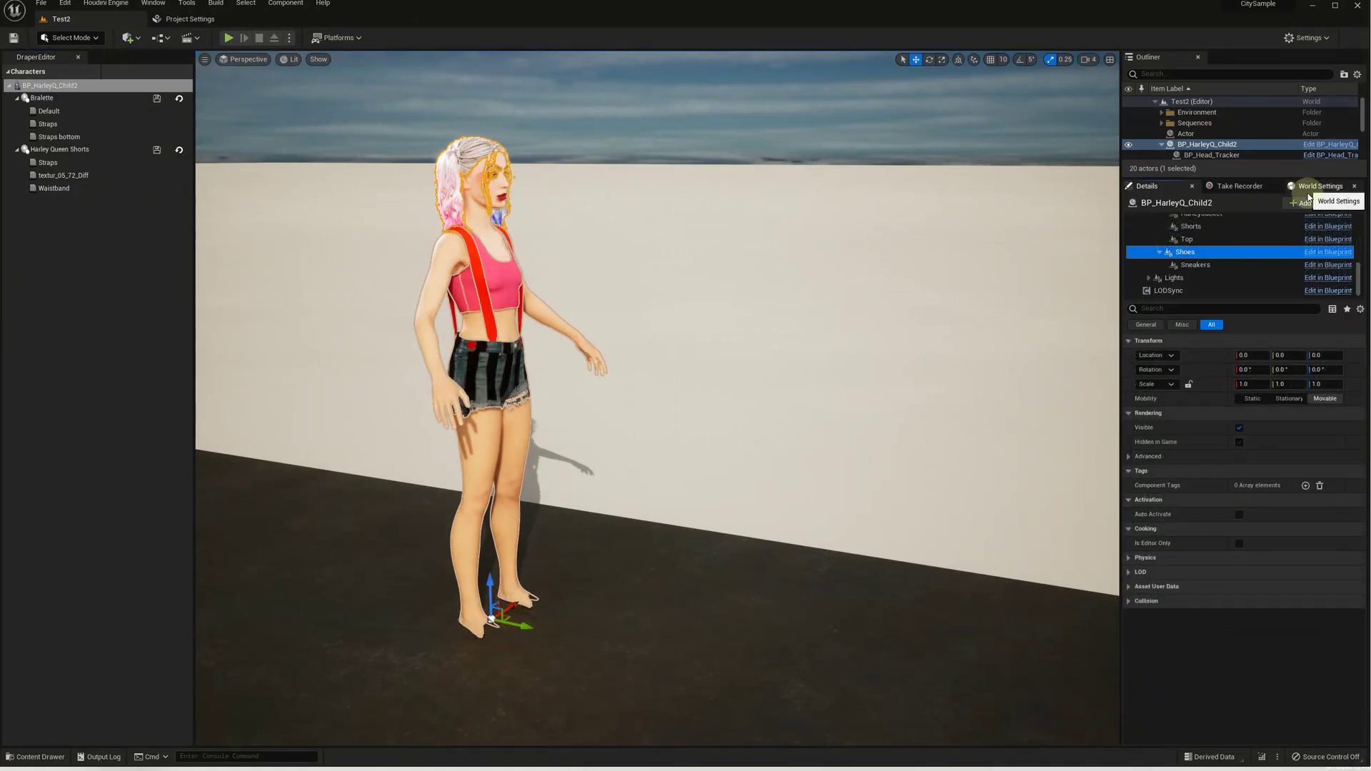
Add a Draper component under the character's Shoes component and name it Boots.
click(1304, 203)
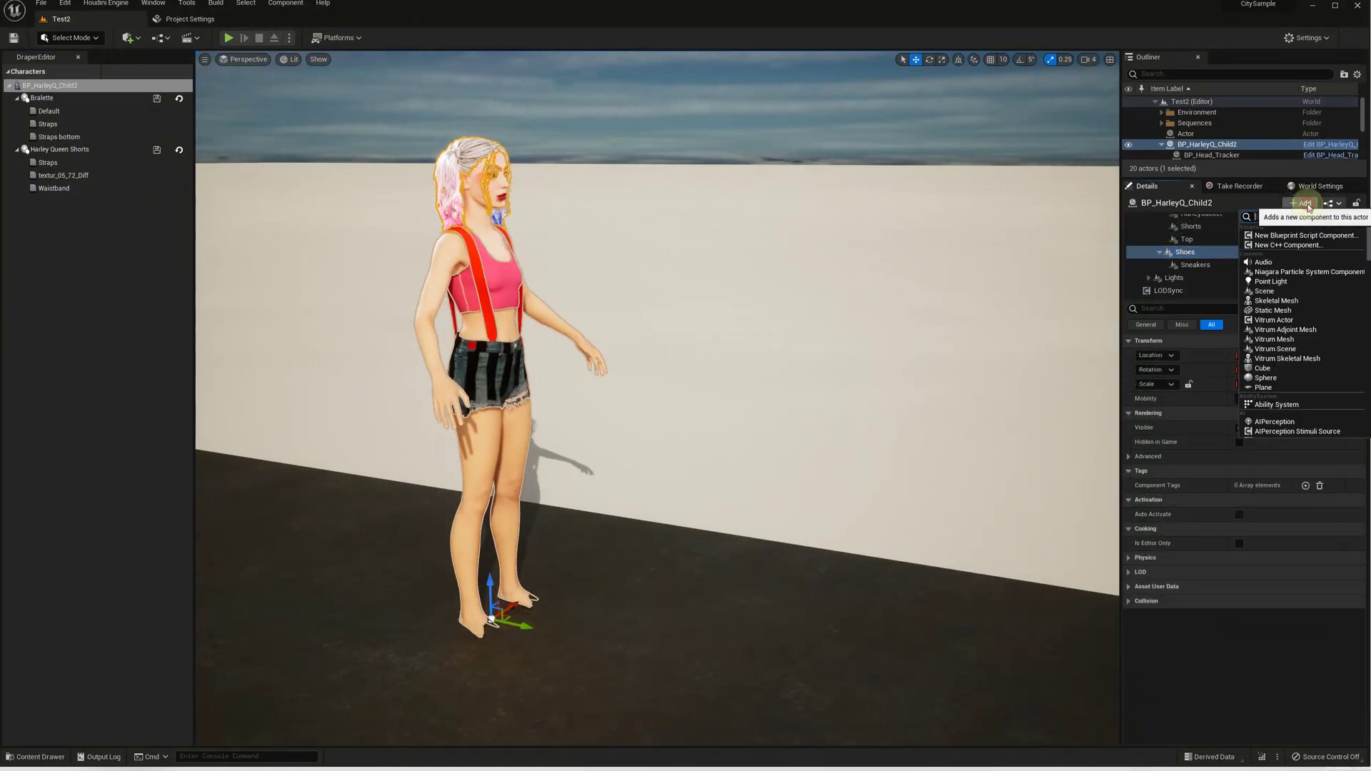
text(draper)
click(1267, 241)
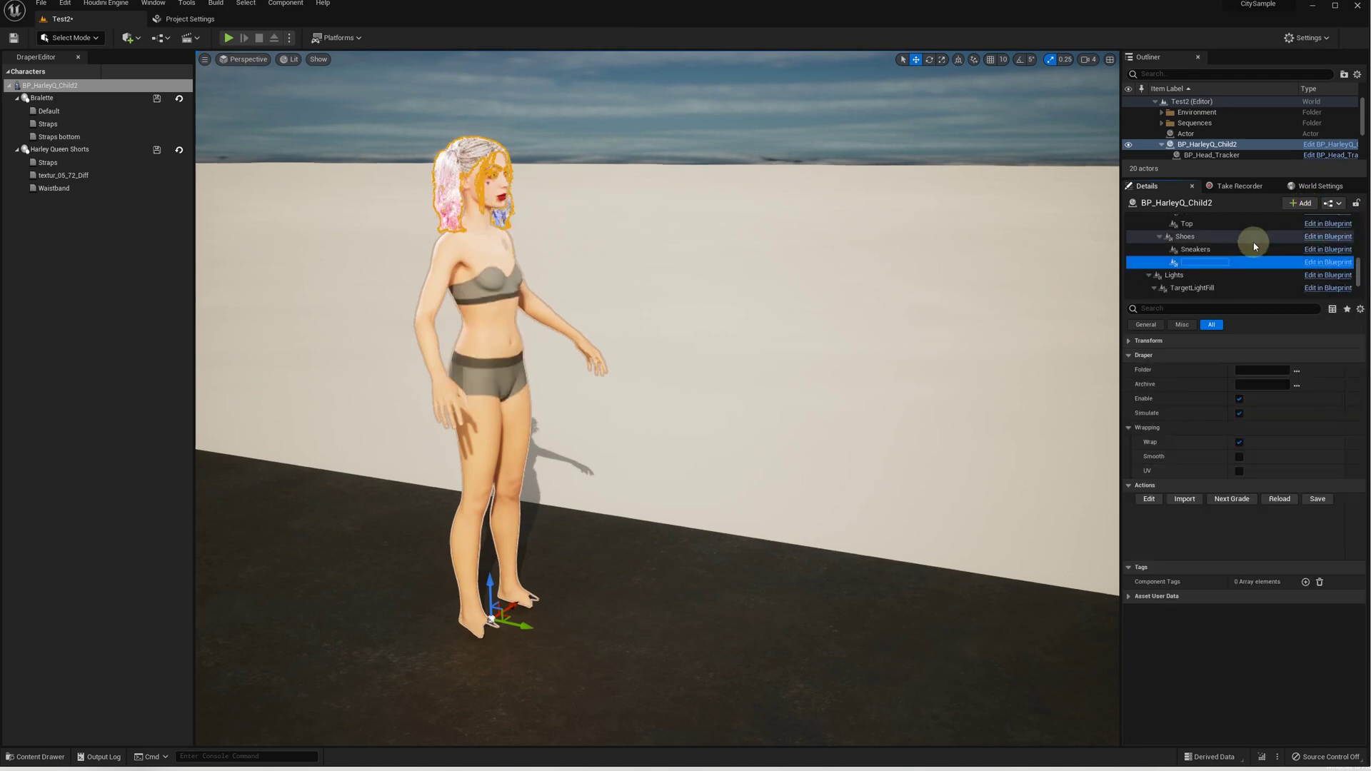
text(Boots)
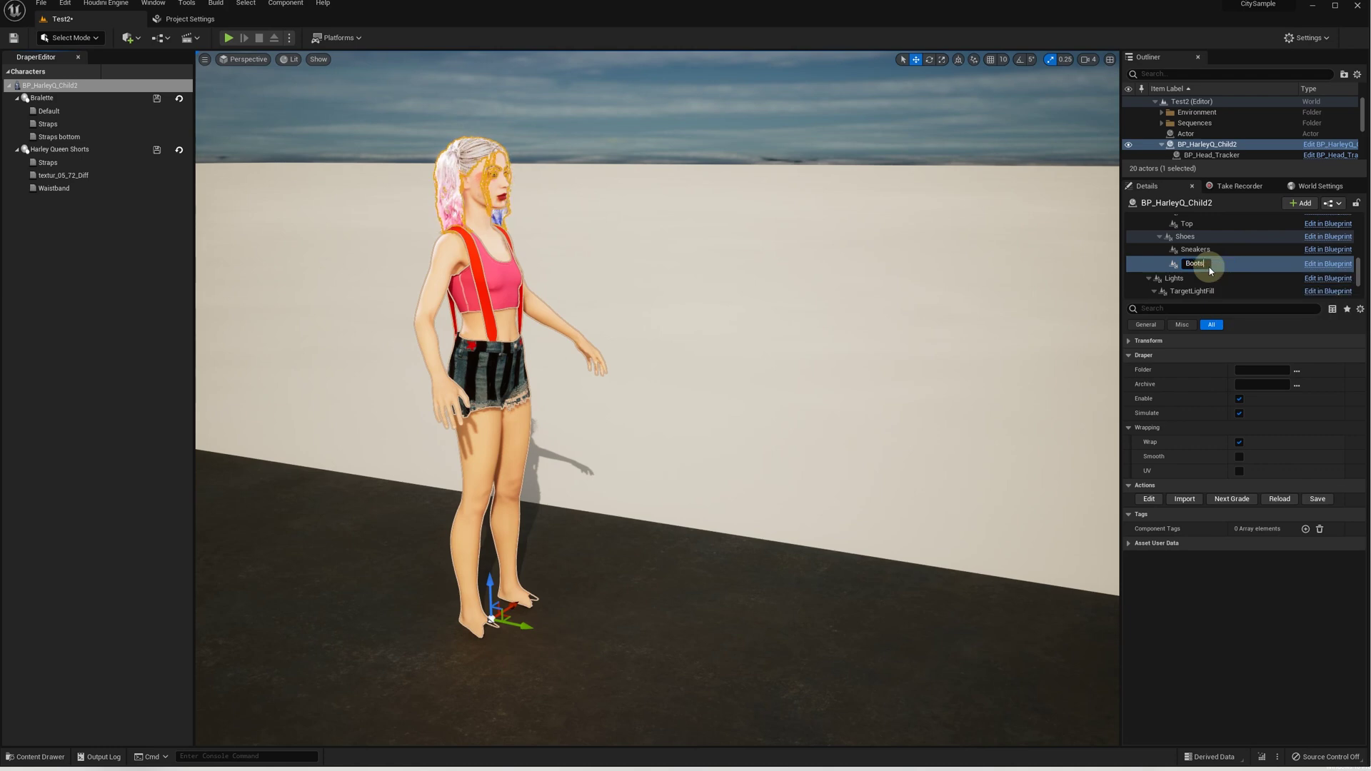
key(Return)
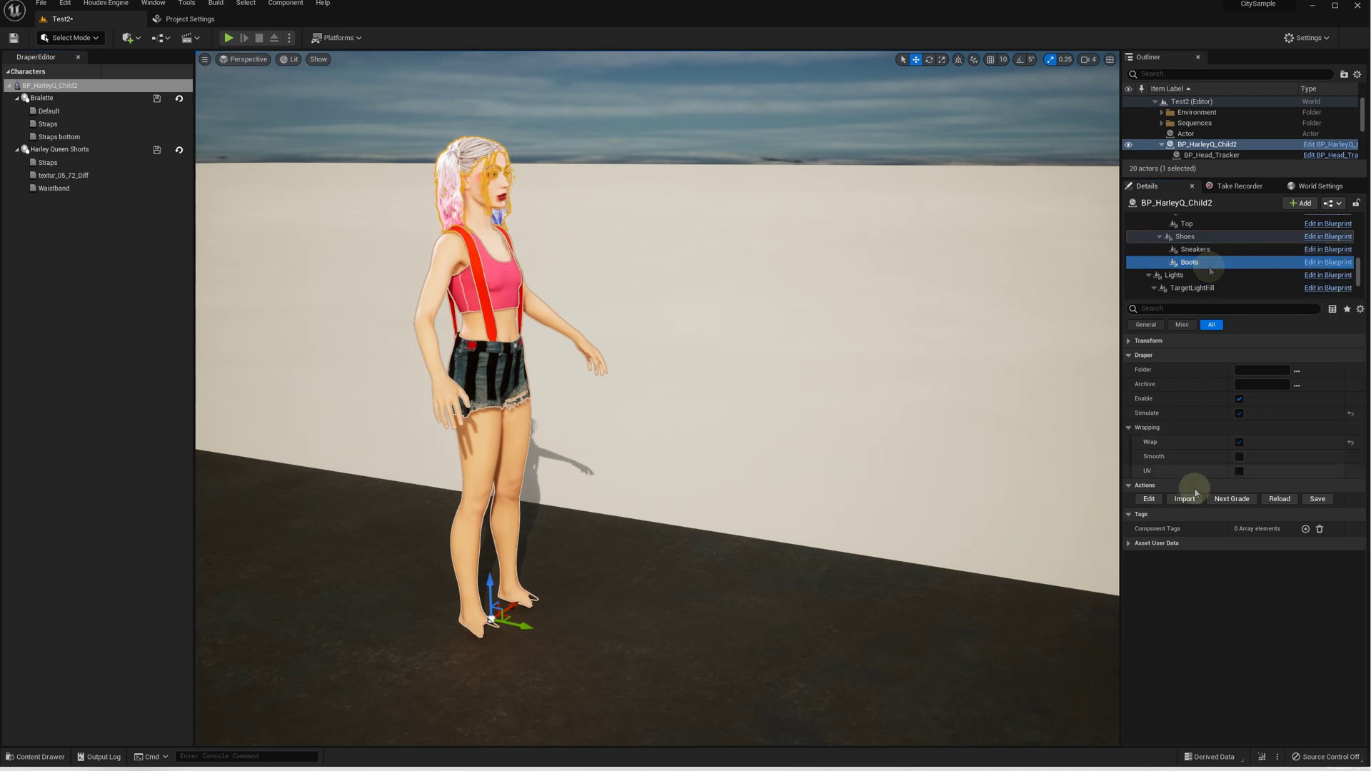
Import Boots.obj into the Boots component, choosing a texture processing option and skipping unreferenced materials.
click(1184, 498)
double_click(277, 141)
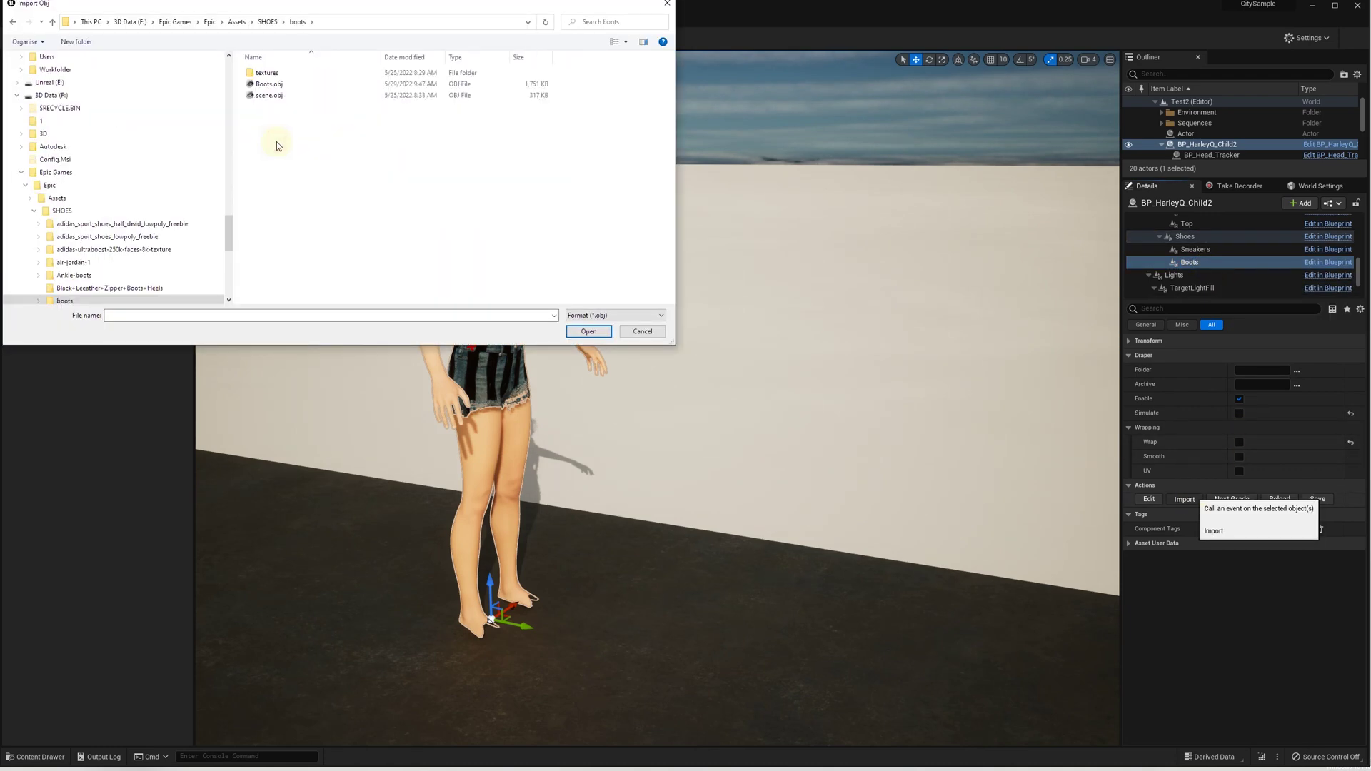
double_click(278, 88)
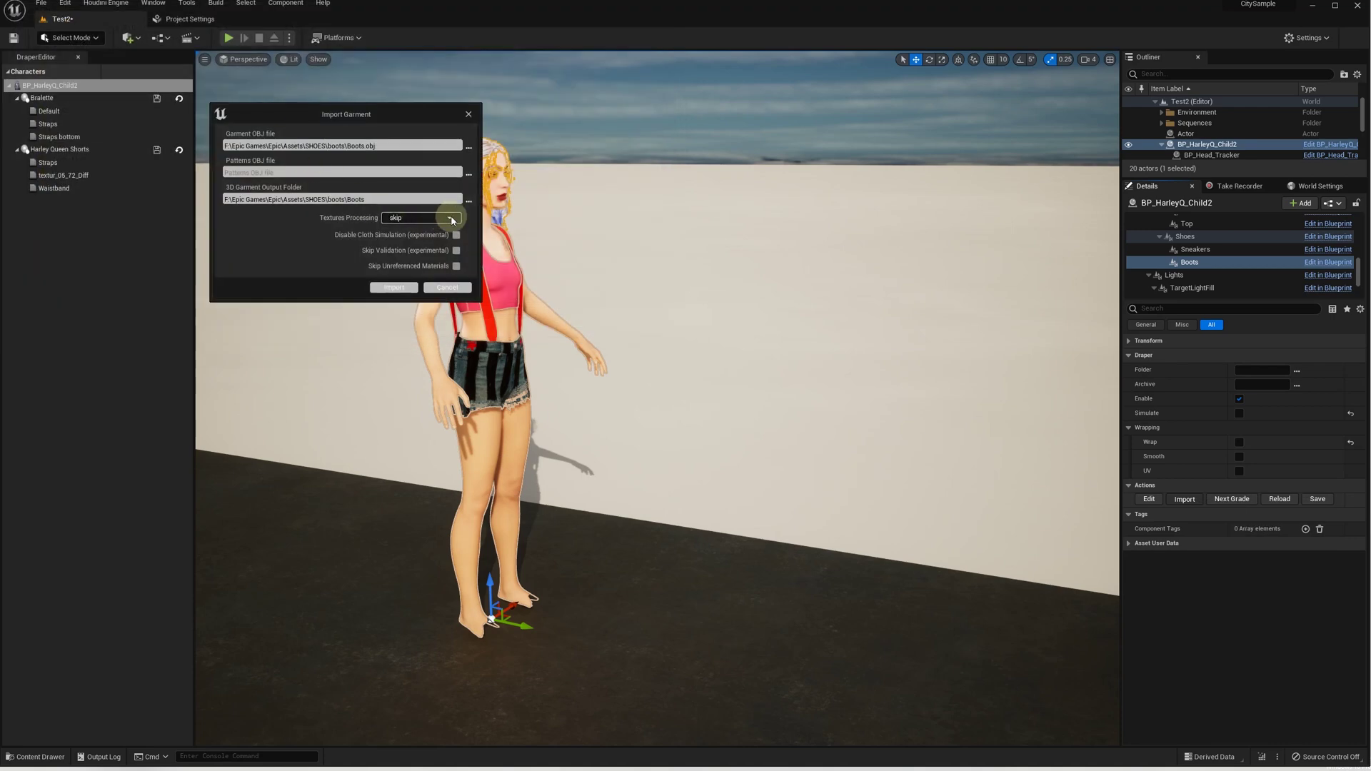
click(421, 250)
click(457, 266)
click(393, 288)
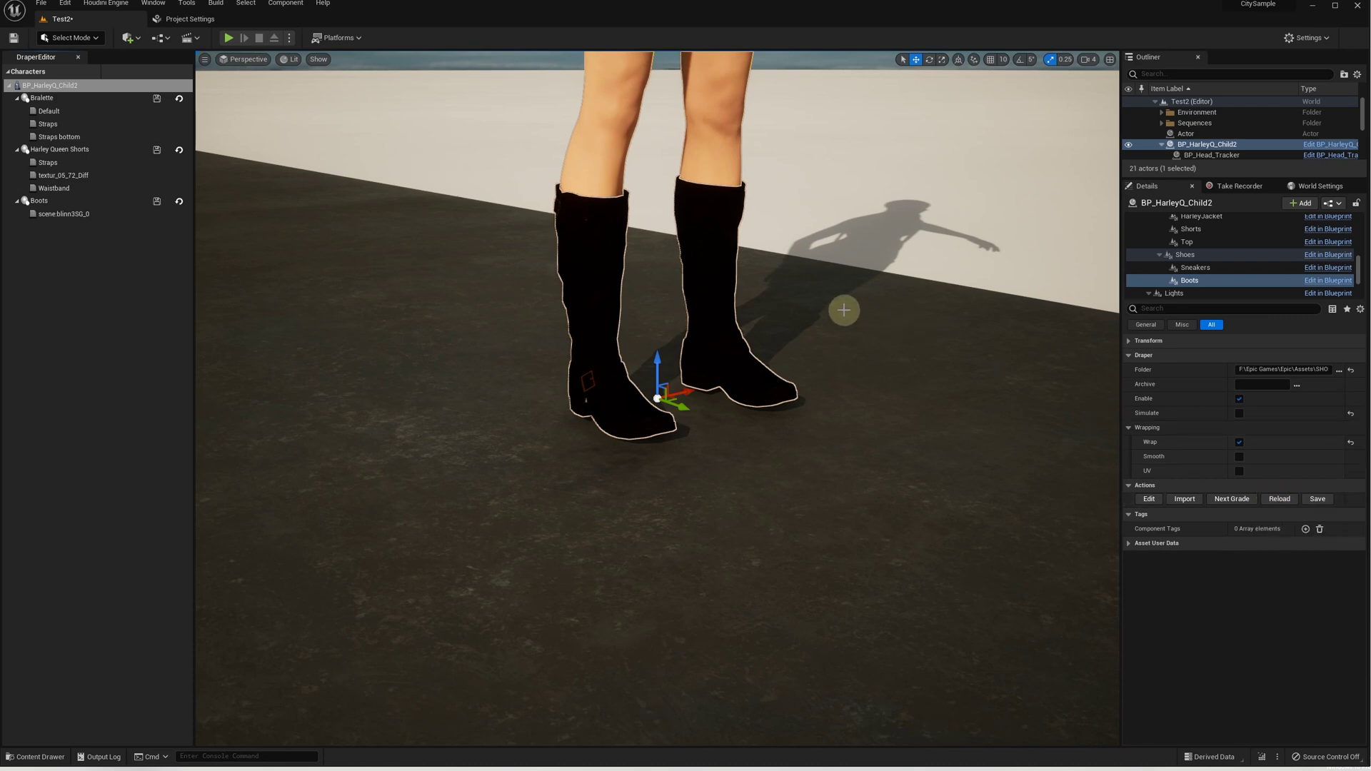
Load blinn3SG_baseColor.jpeg from the textures folder as the base texture of the boots' scene:blinn3SG_0 material.
click(50, 215)
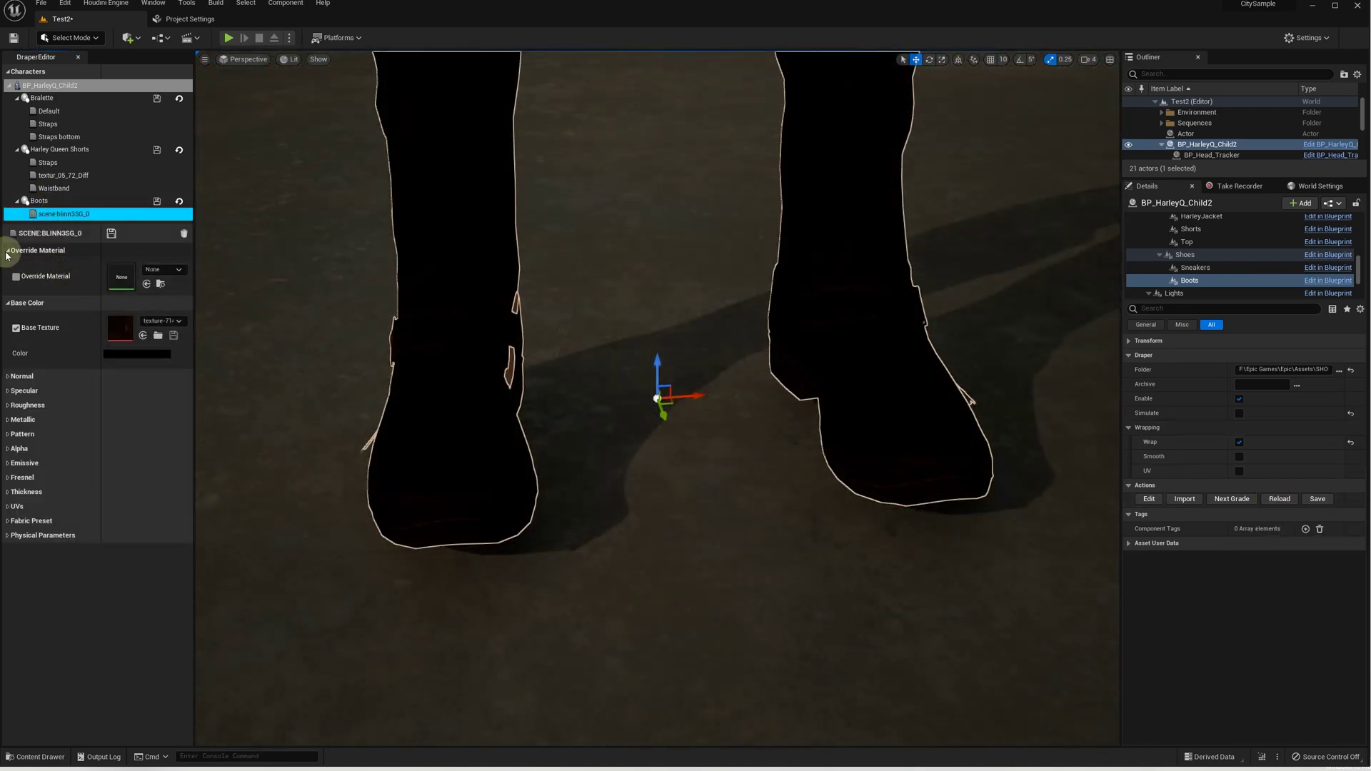
click(32, 250)
click(158, 297)
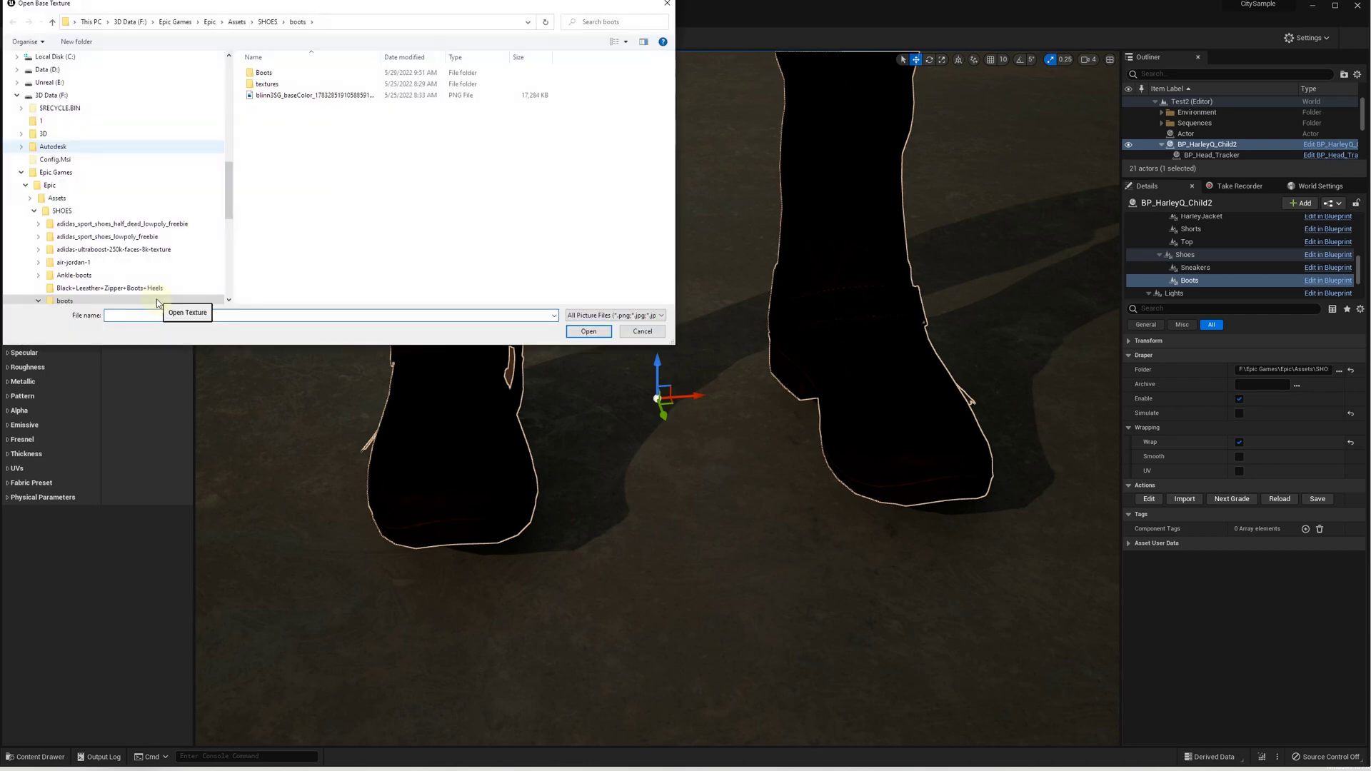
double_click(278, 84)
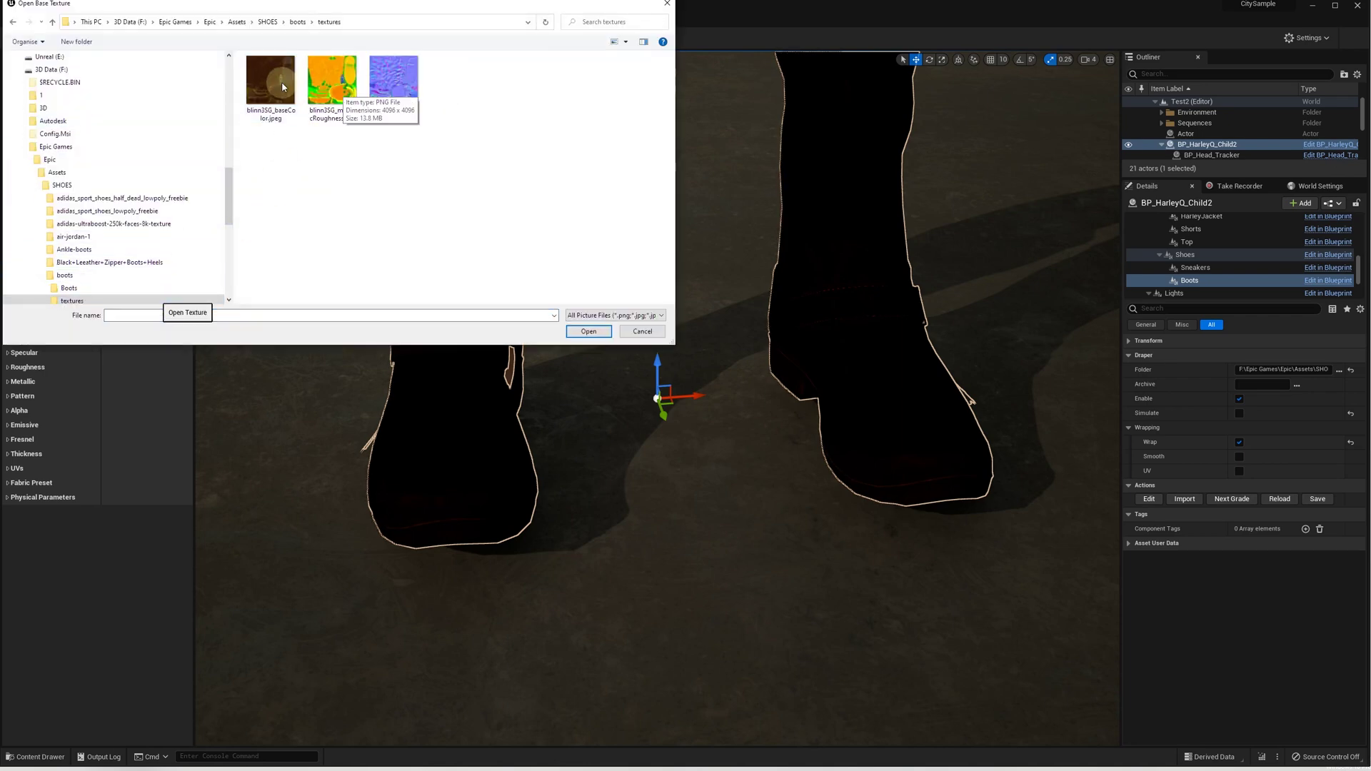
double_click(271, 82)
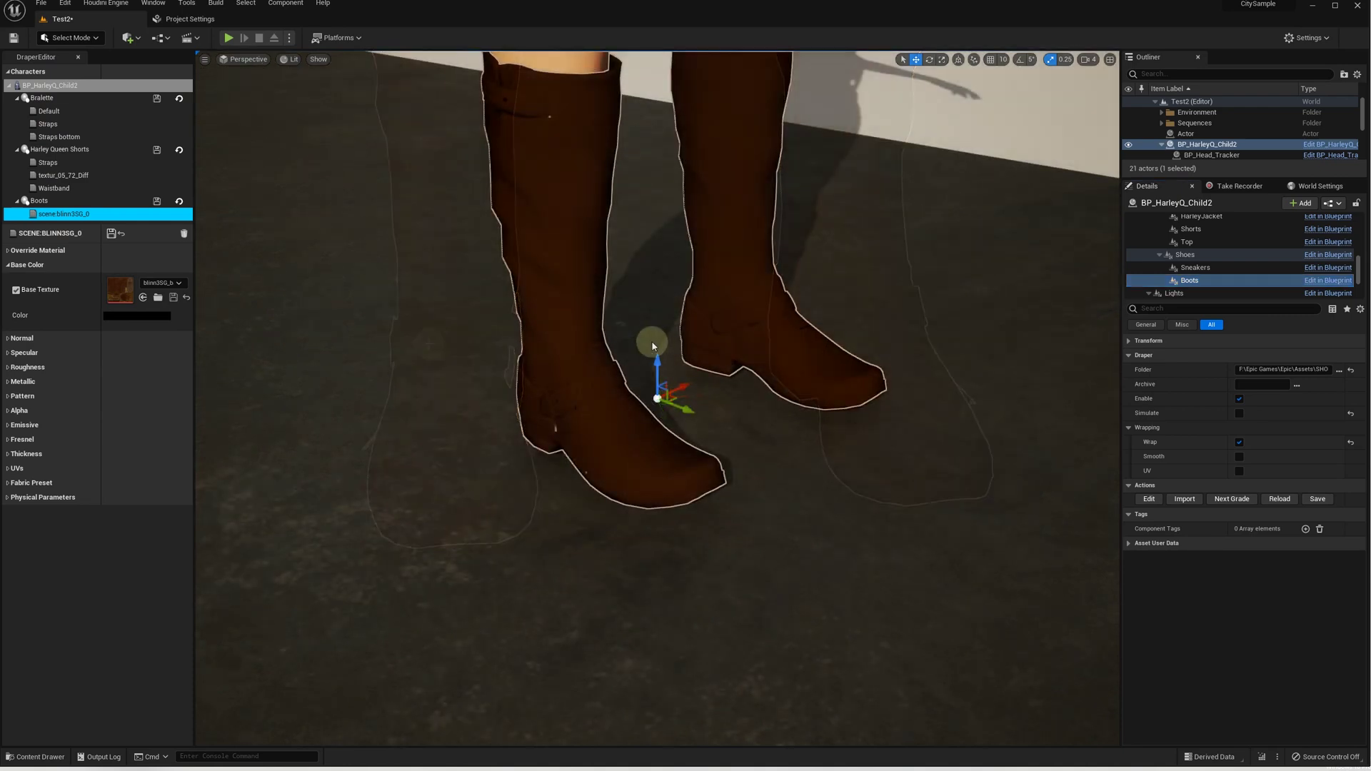
Load the blinn3SG normal map from the textures folder as the boots material's normal texture.
click(9, 339)
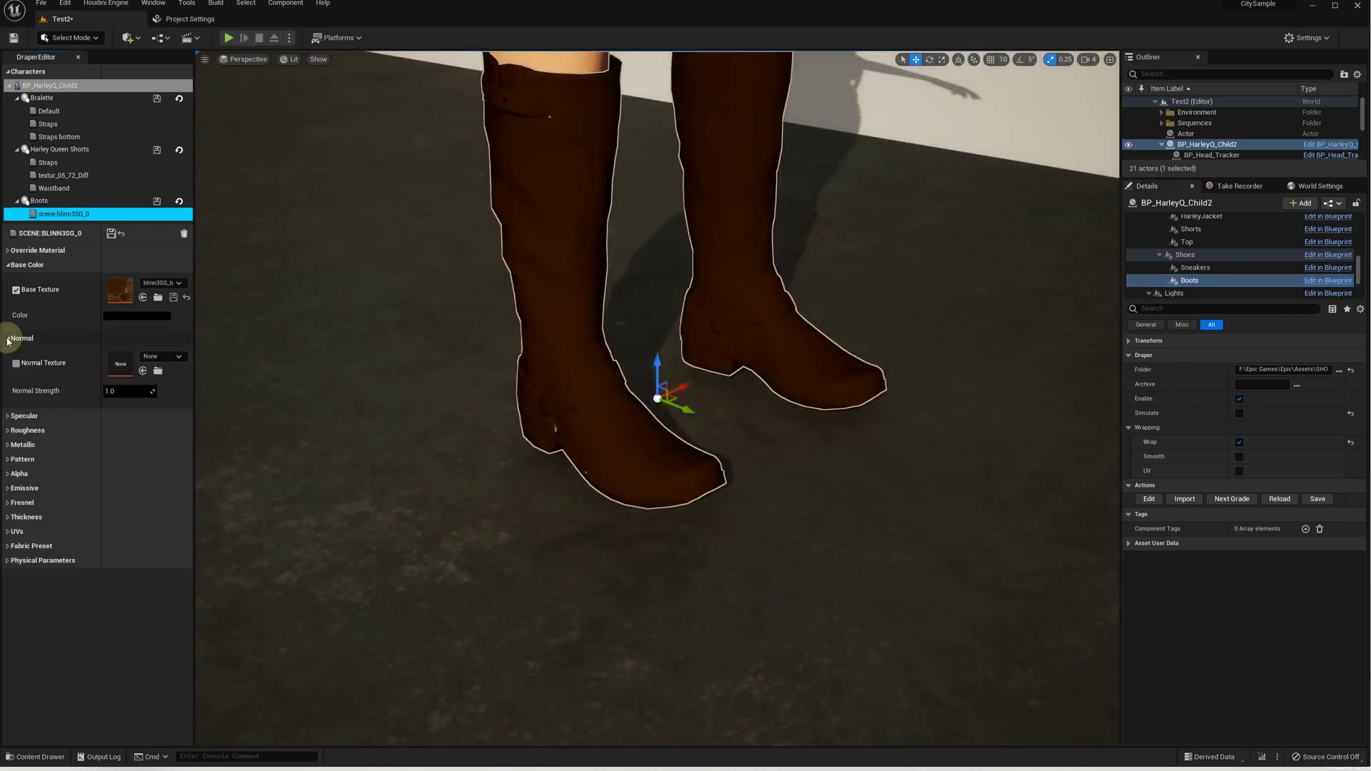
click(161, 373)
double_click(388, 97)
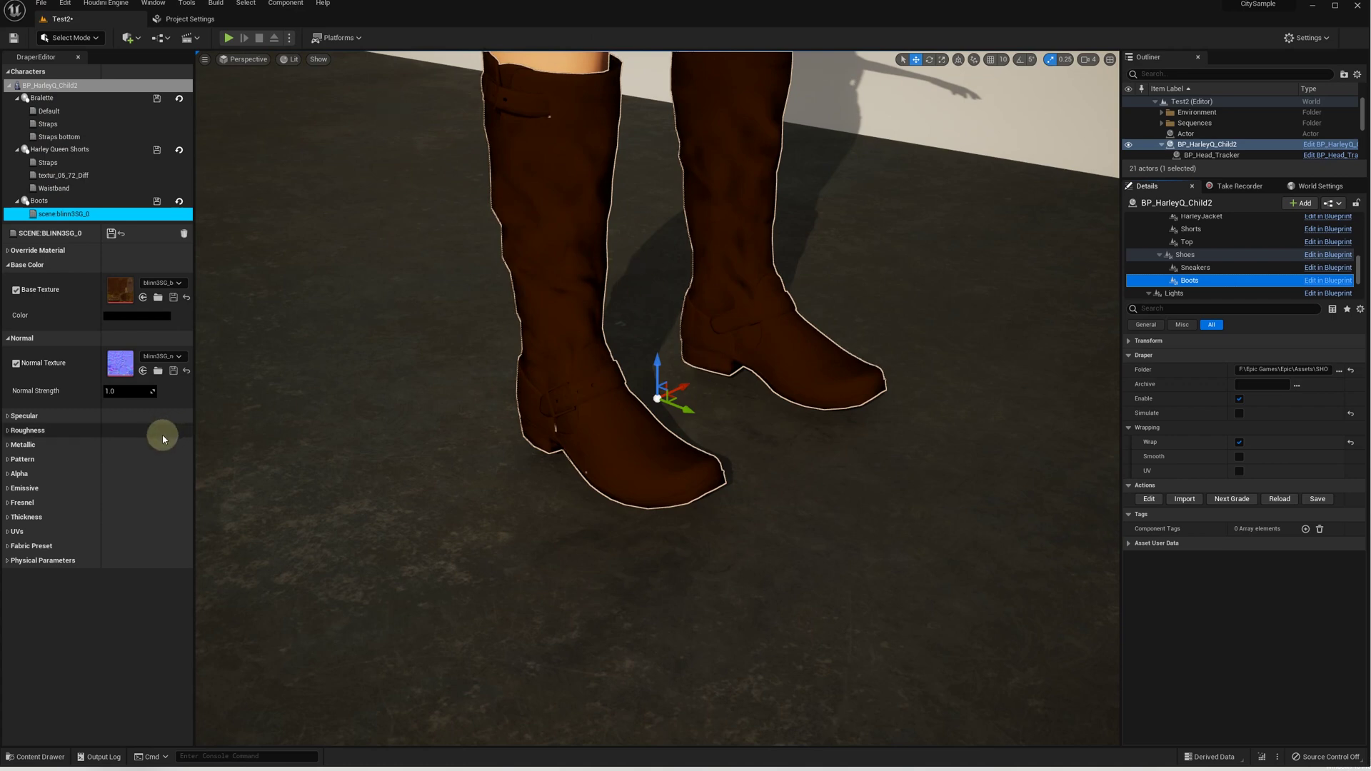
Set the boots material's base texture transform to 10 mm width and 10 mm height.
click(8, 532)
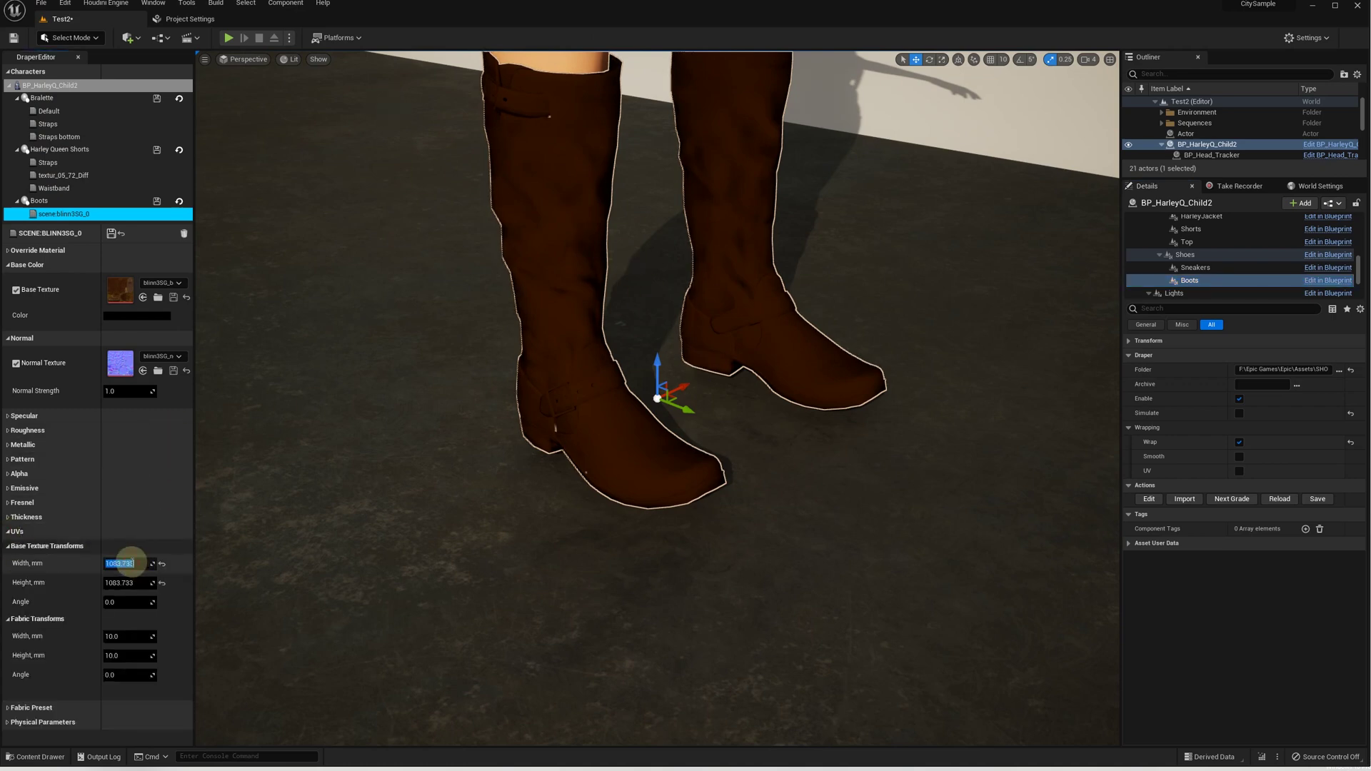
click(125, 581)
key(Return)
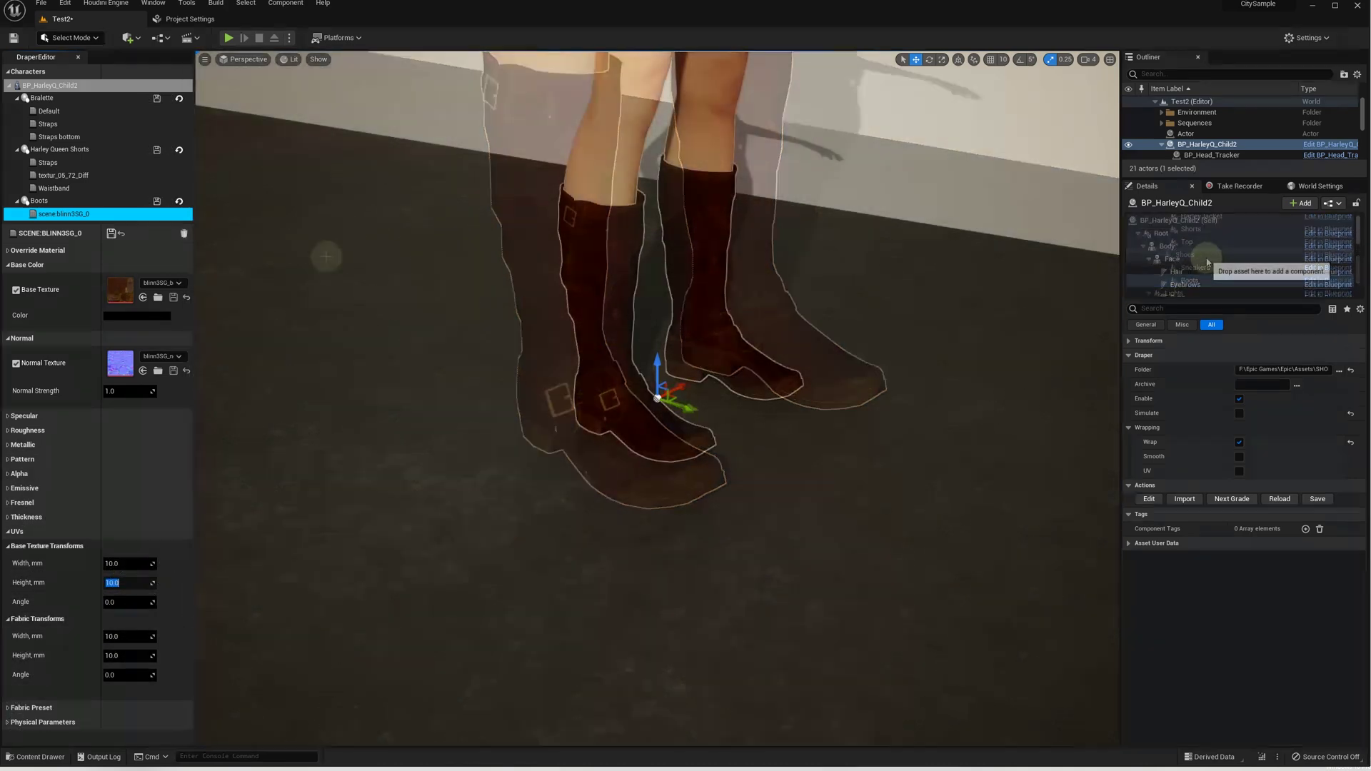
Replace the Body component's skeletal mesh with f_tal_unw_body_boots.
click(1179, 245)
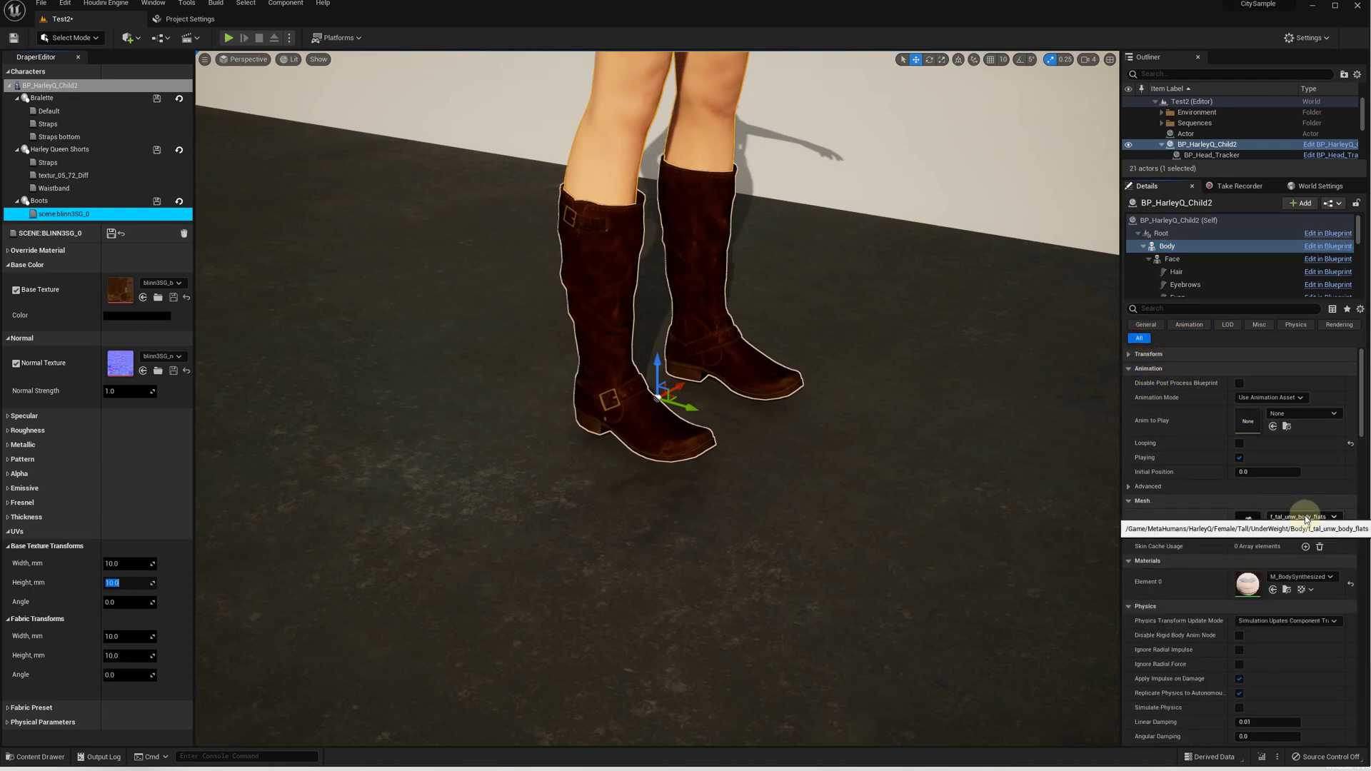
click(1306, 517)
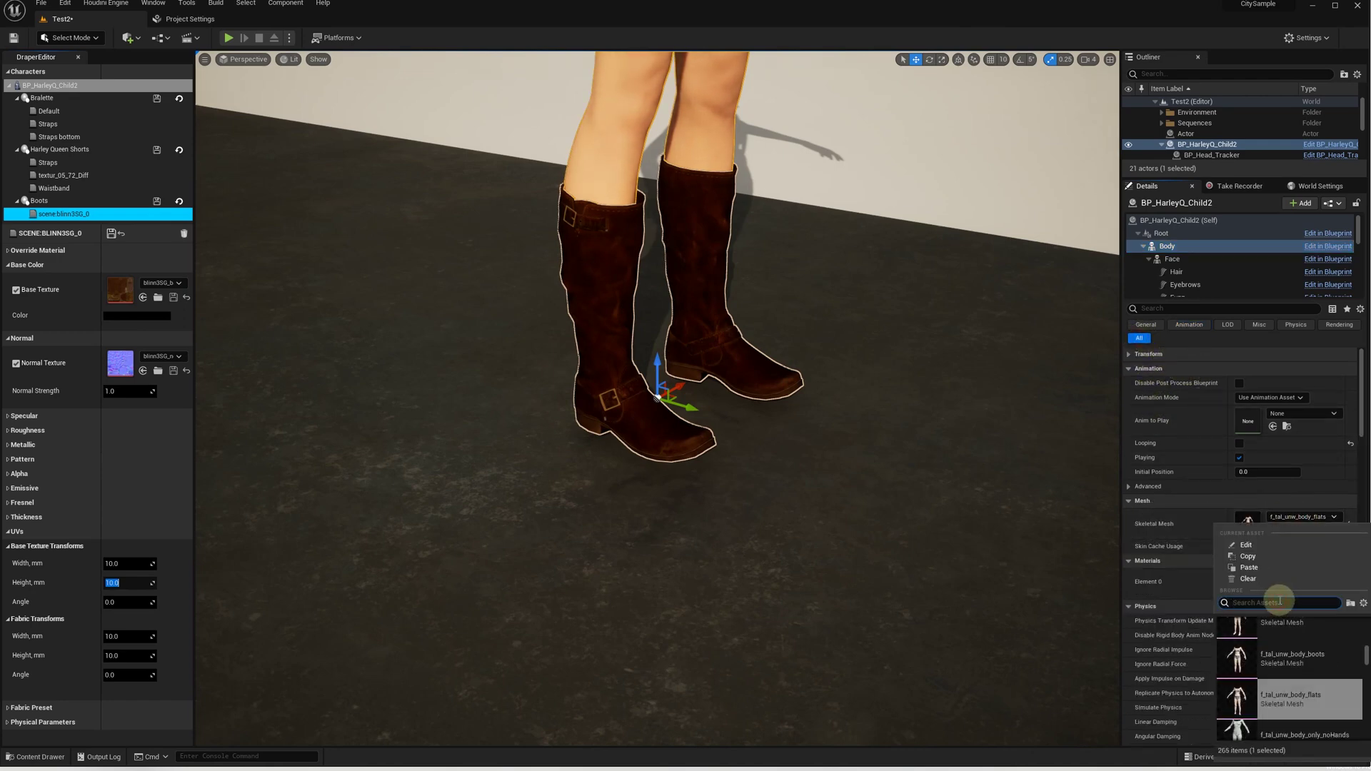
text(oot)
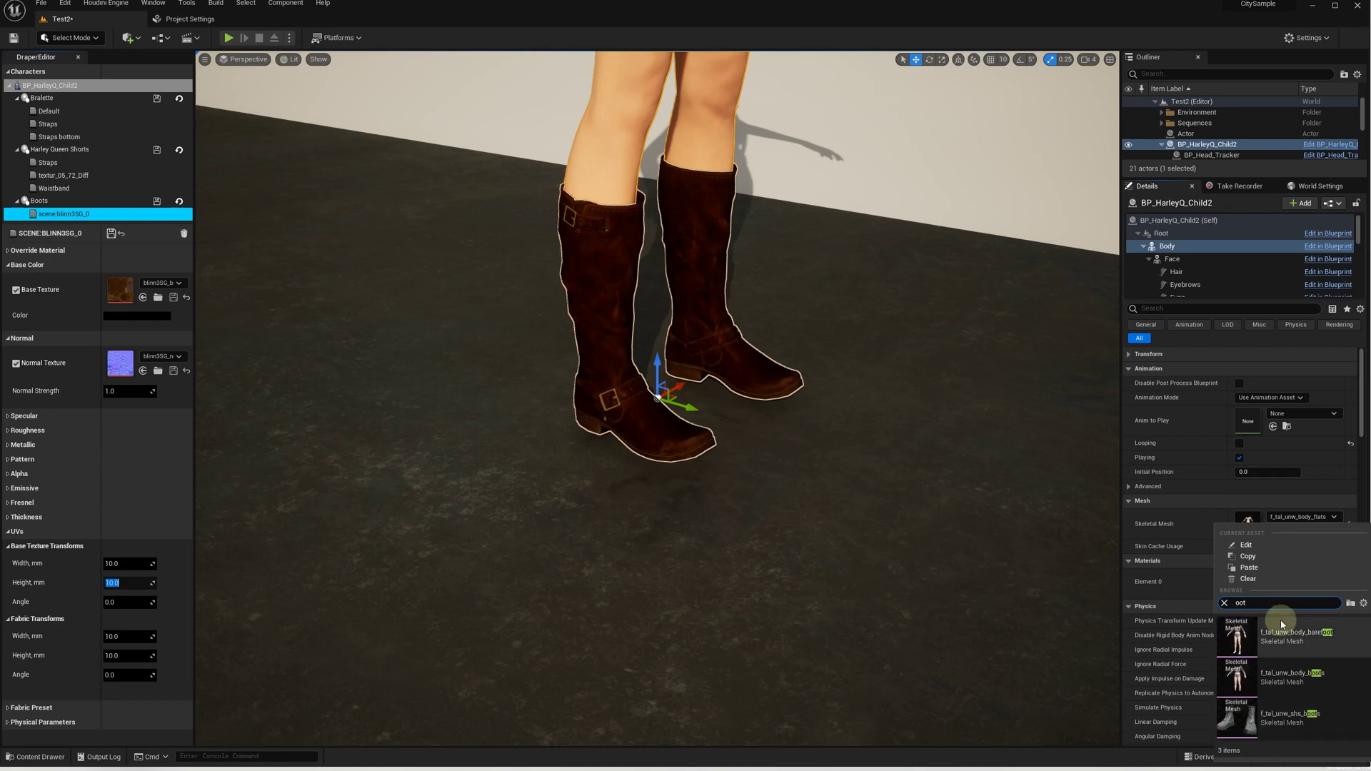
click(1294, 682)
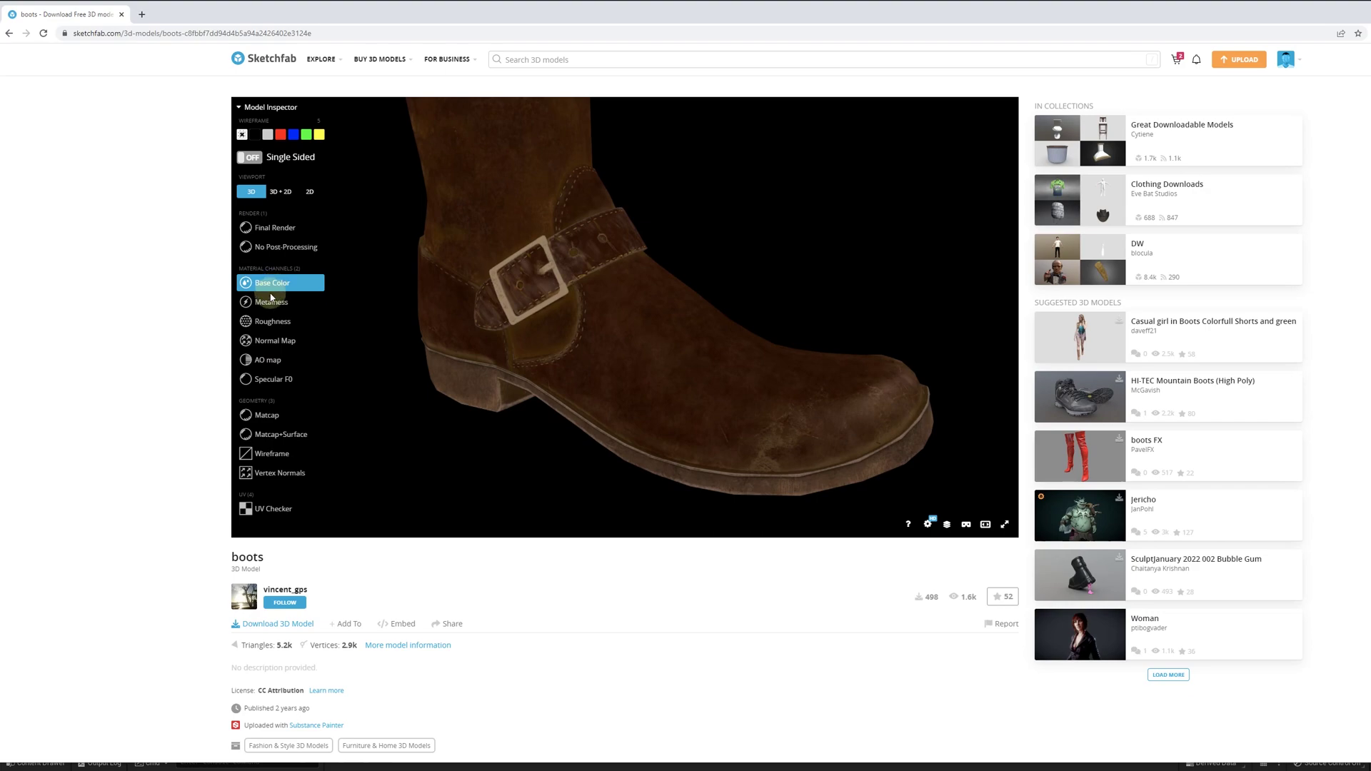
Switch to the boots model page on Sketchfab and inspect its metalness and roughness channels.
click(270, 306)
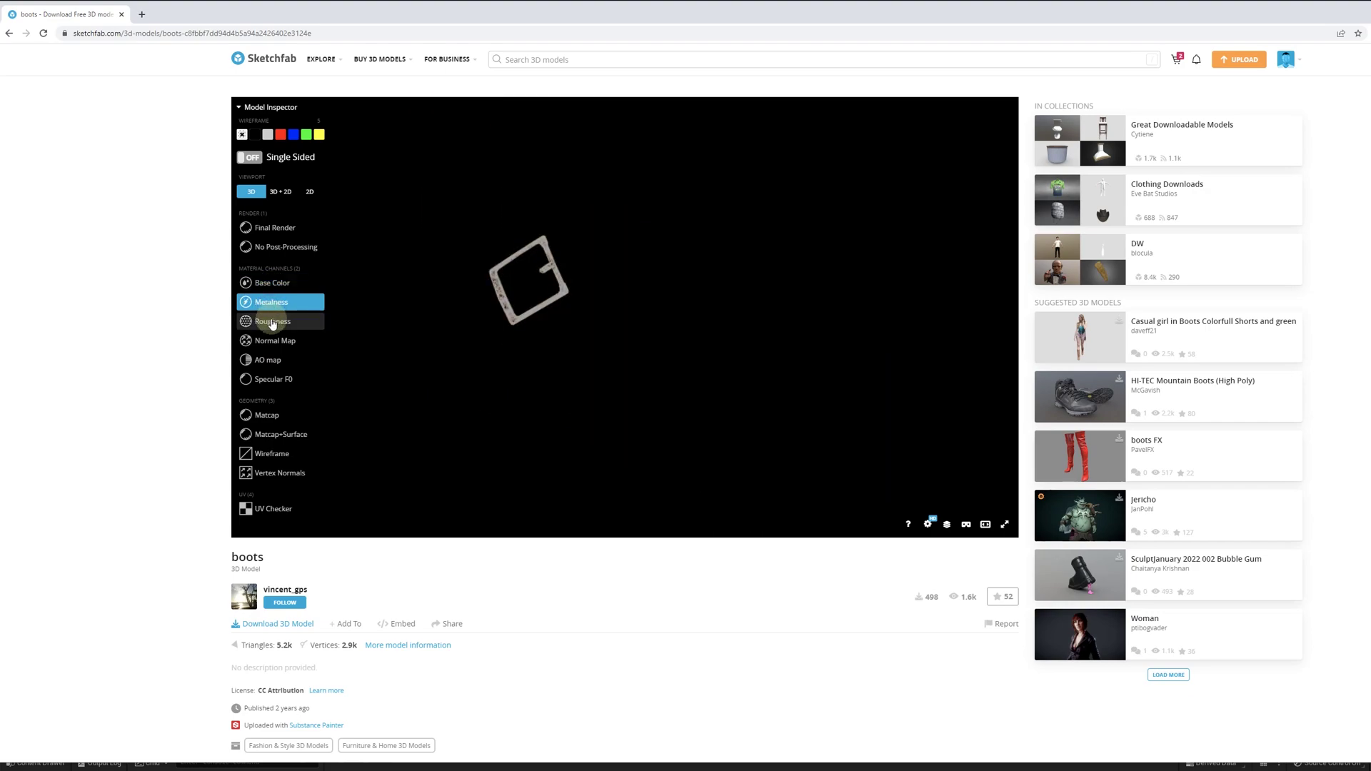
click(272, 322)
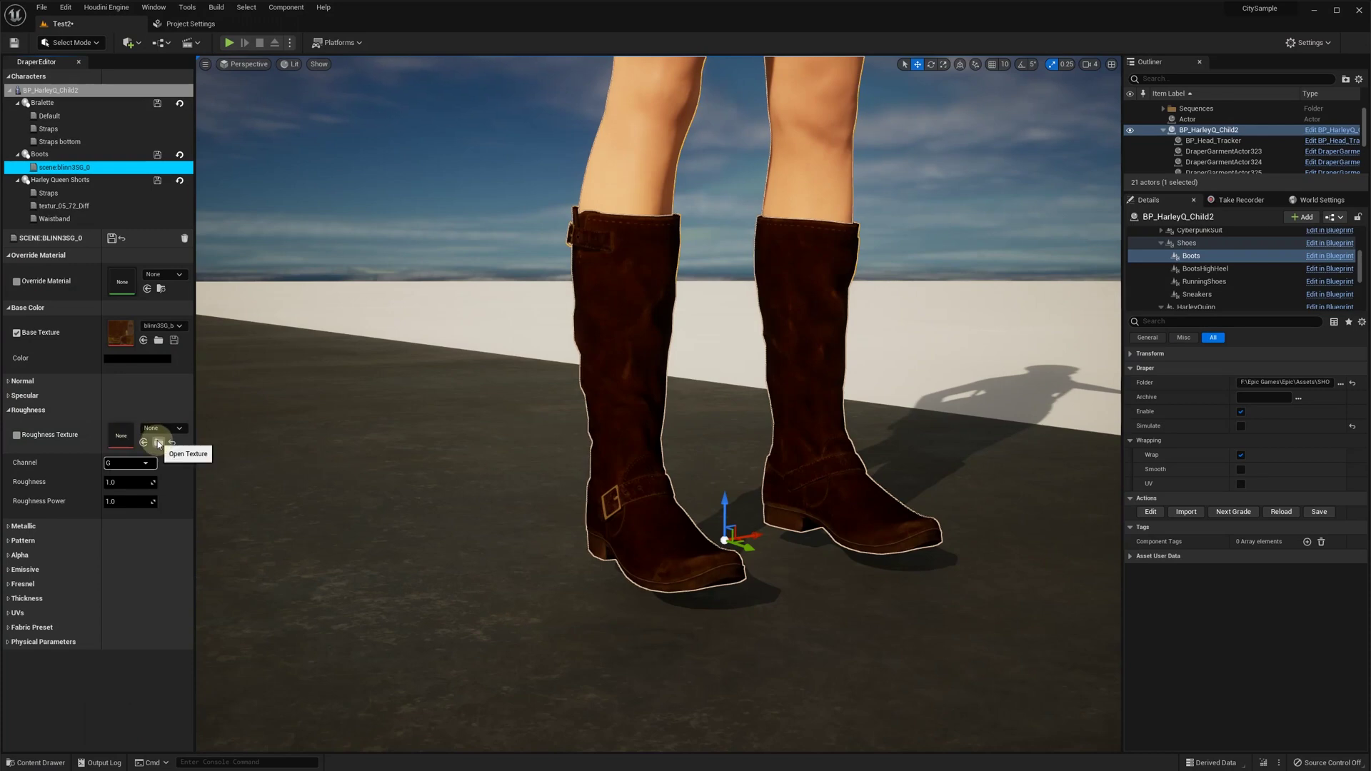
In Unreal Engine, load the blinn3SG metallicRoughness image as the boots material's roughness texture.
click(157, 443)
double_click(354, 97)
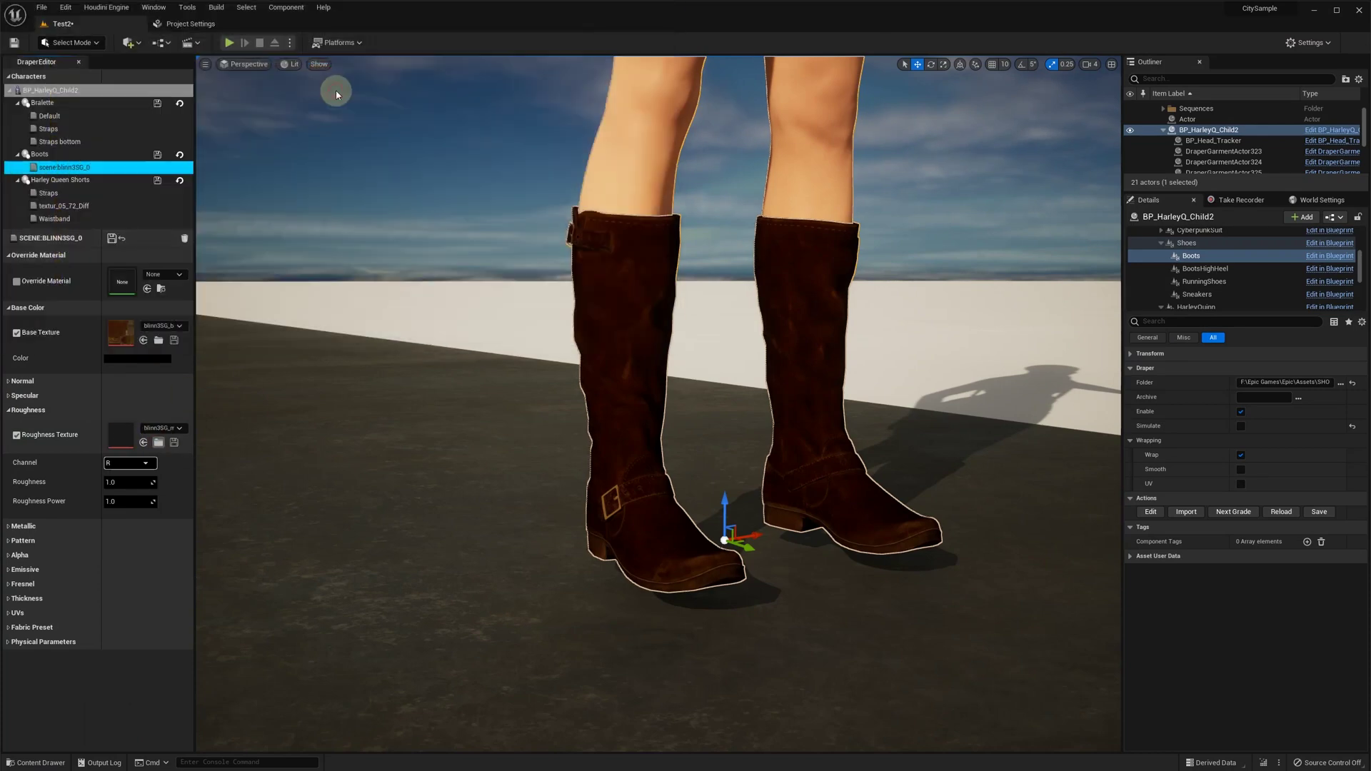
Open the roughness texture and isolate its red and green channels to compare them with Sketchfab's roughness view.
double_click(121, 435)
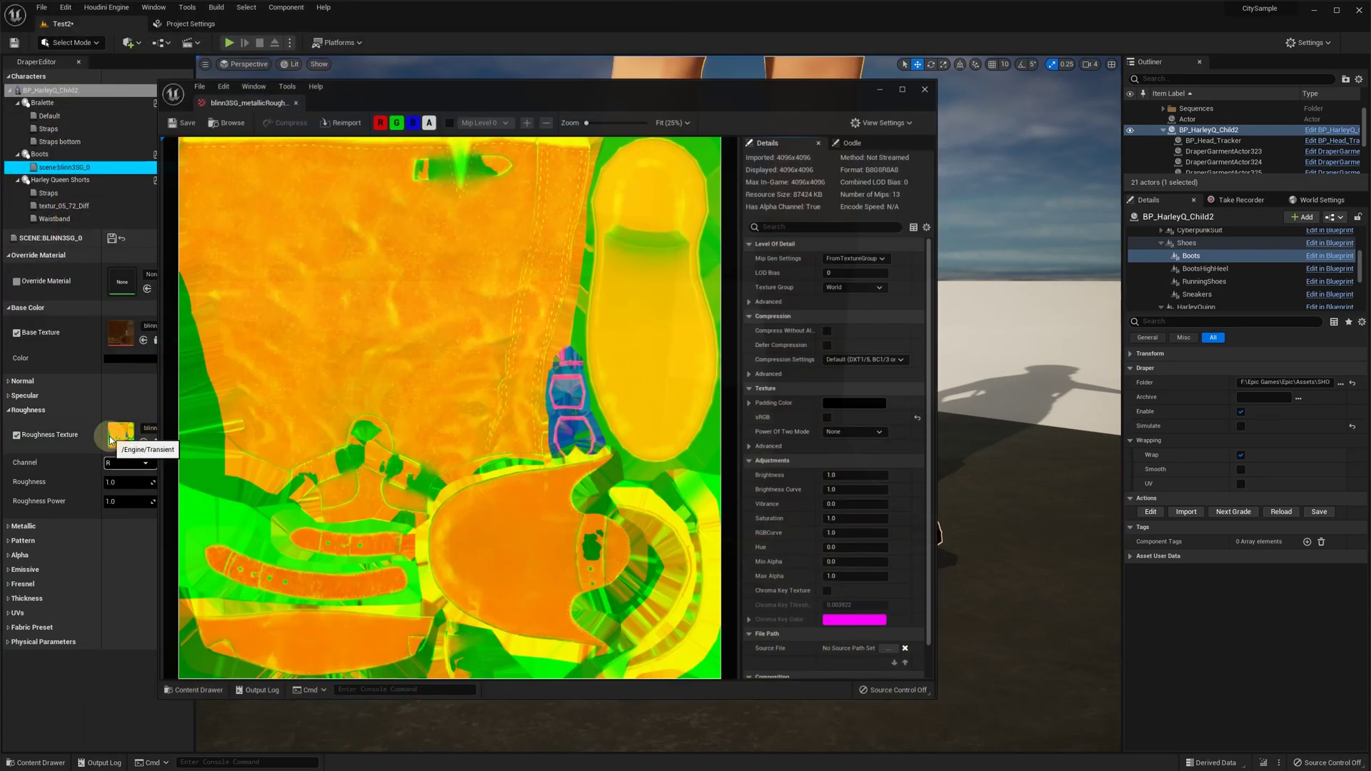
click(397, 122)
click(413, 122)
click(428, 123)
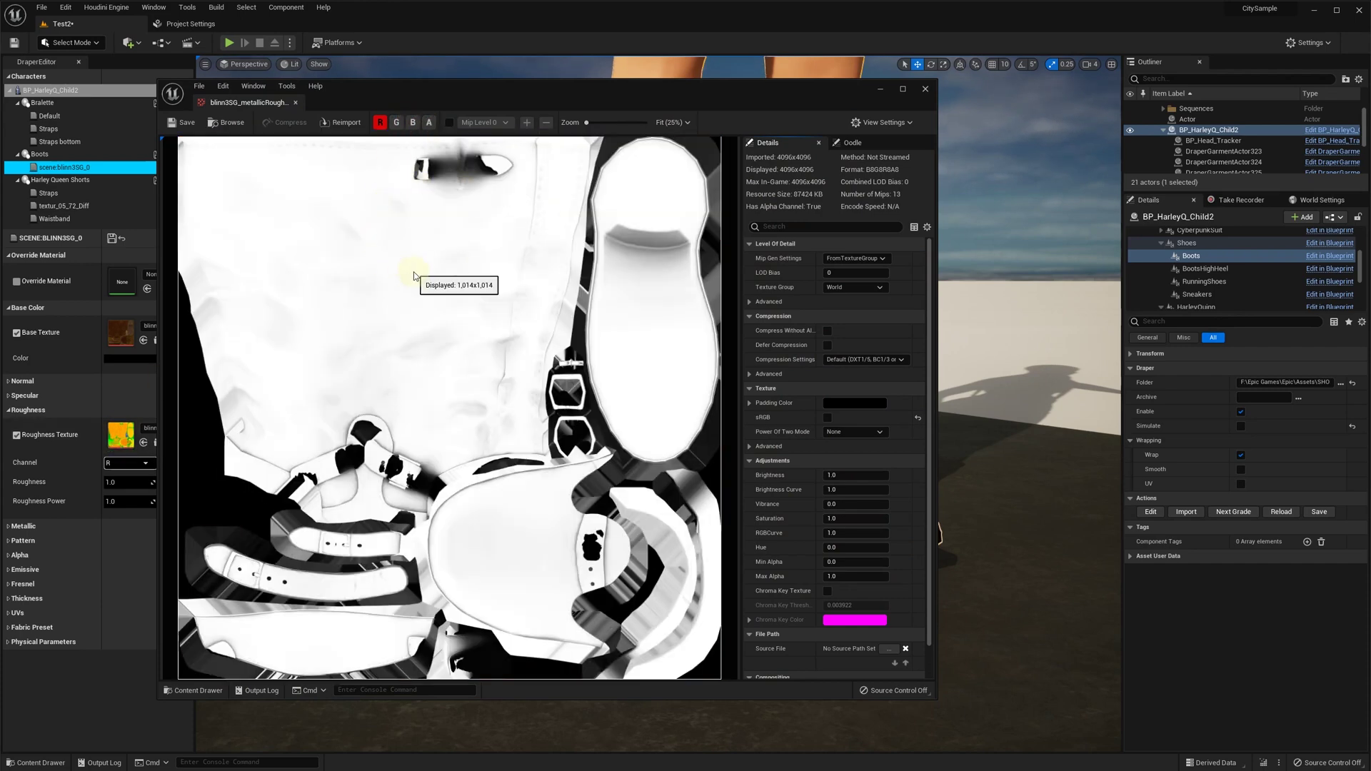
click(396, 123)
click(381, 122)
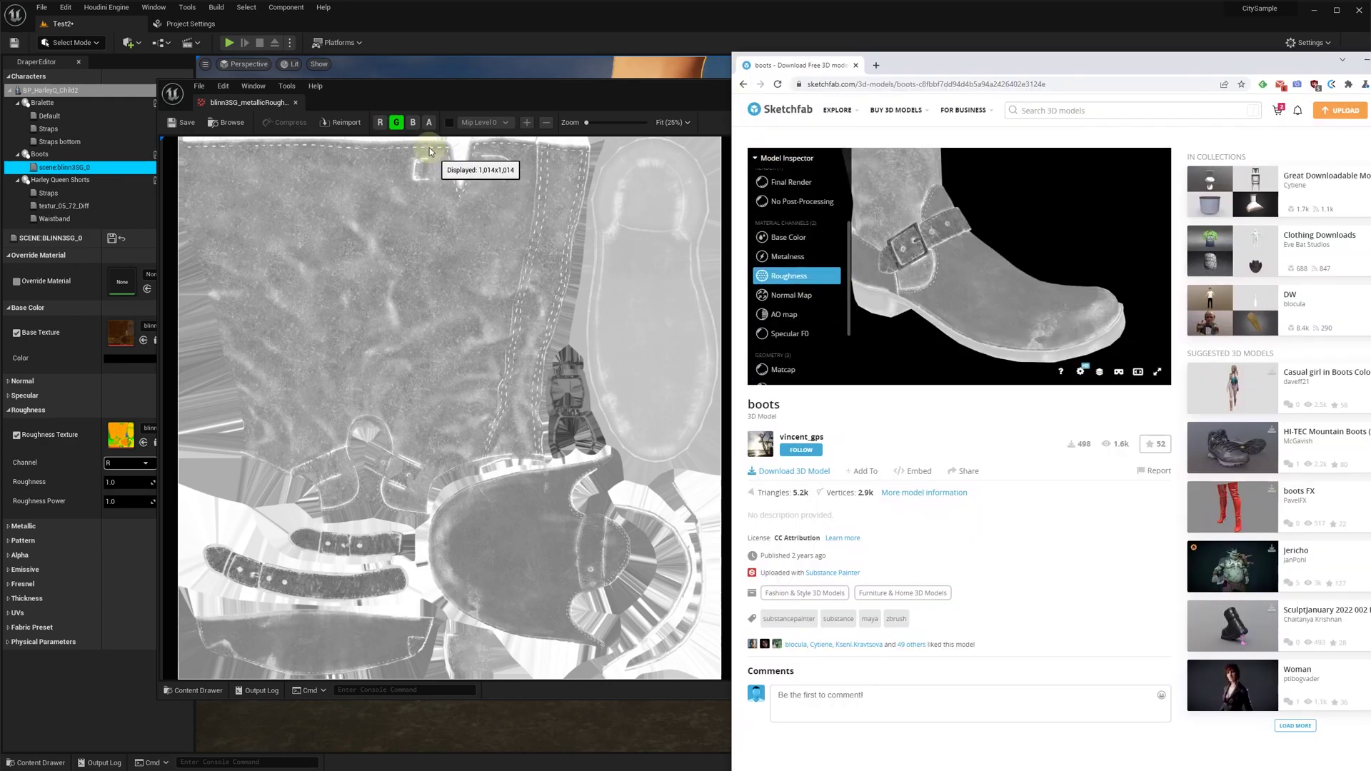
Isolate the roughness texture's blue channel and compare it with the boots' metalness view on Sketchfab.
click(413, 122)
click(396, 122)
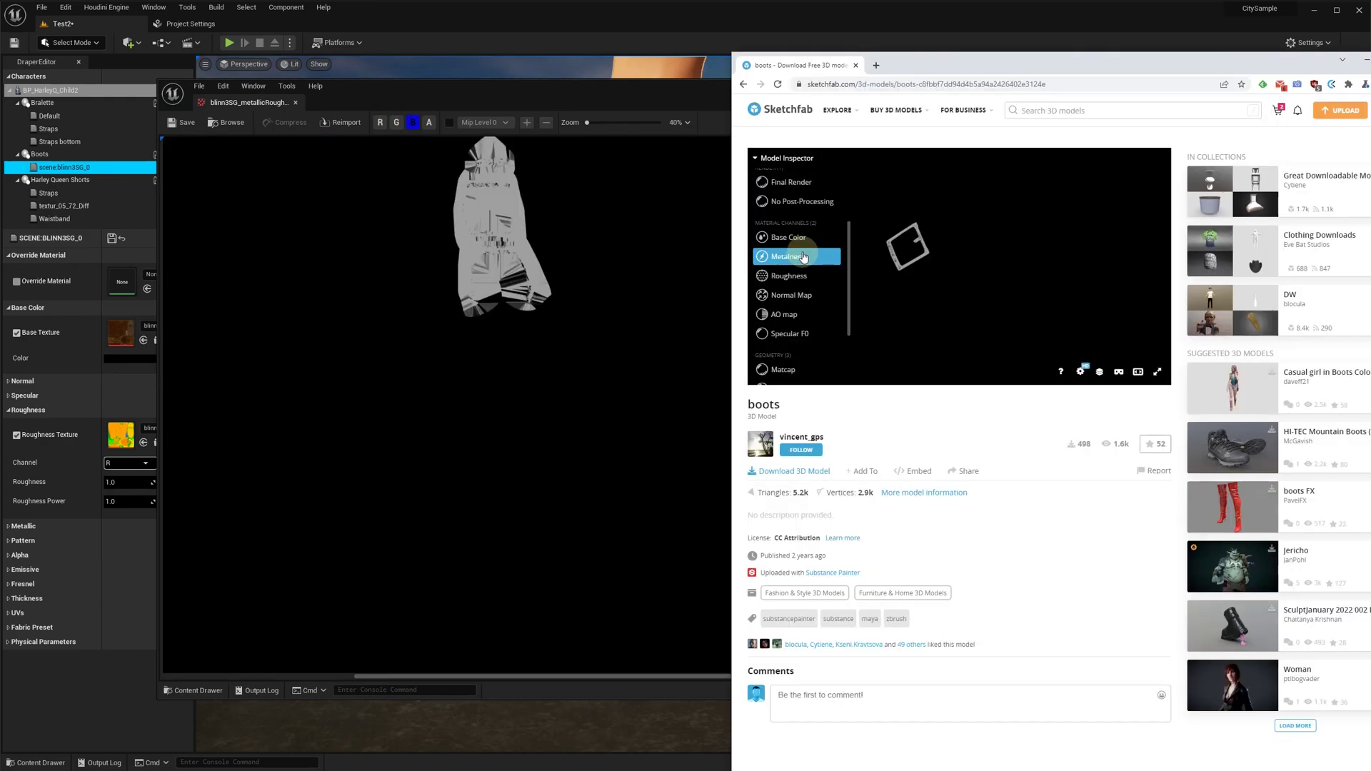
mouse_move(969, 312)
mouse_down()
mouse_move(928, 288)
mouse_move(943, 306)
mouse_move(992, 245)
mouse_move(982, 323)
mouse_move(1012, 238)
mouse_move(988, 260)
mouse_move(1014, 229)
mouse_up()
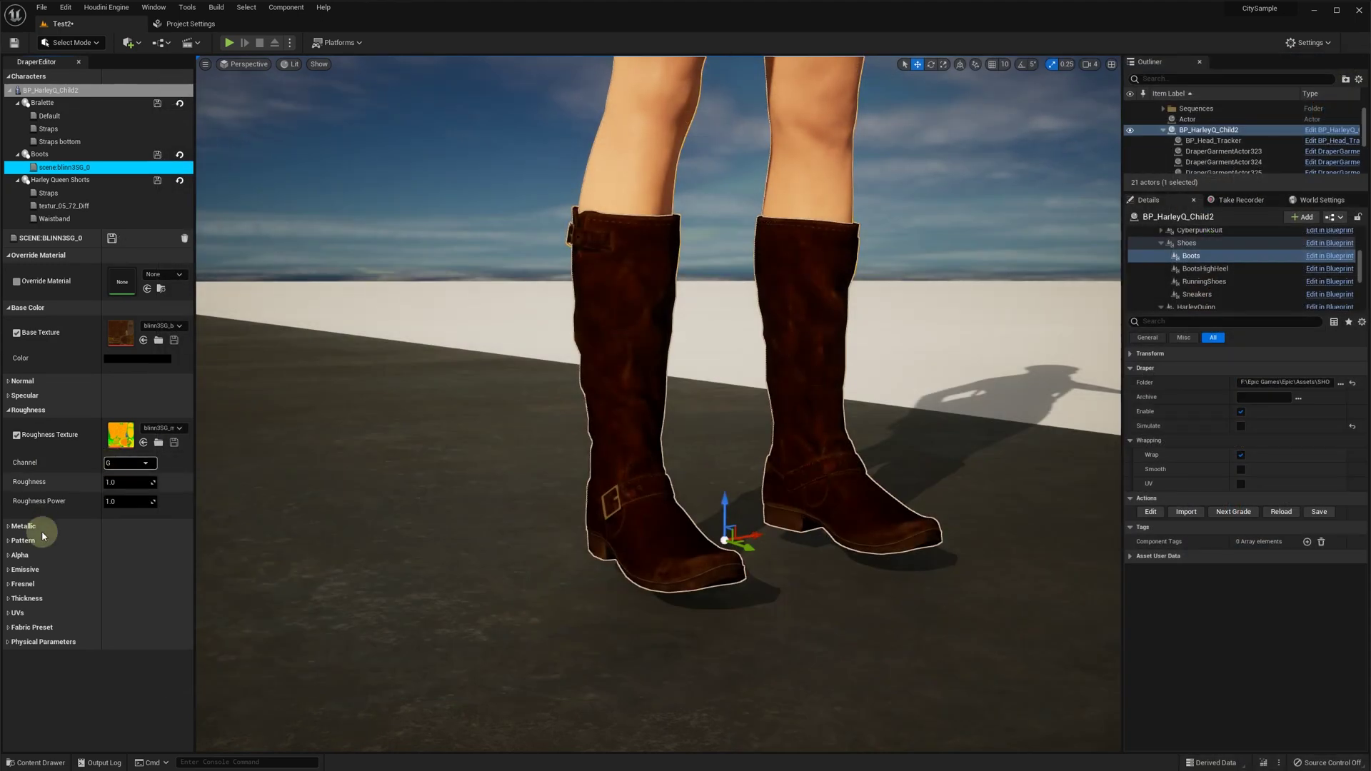
Set the boots material's Fuzz Power to 0.5 and Fresnel Power to -1 in its Fresnel settings.
click(11, 586)
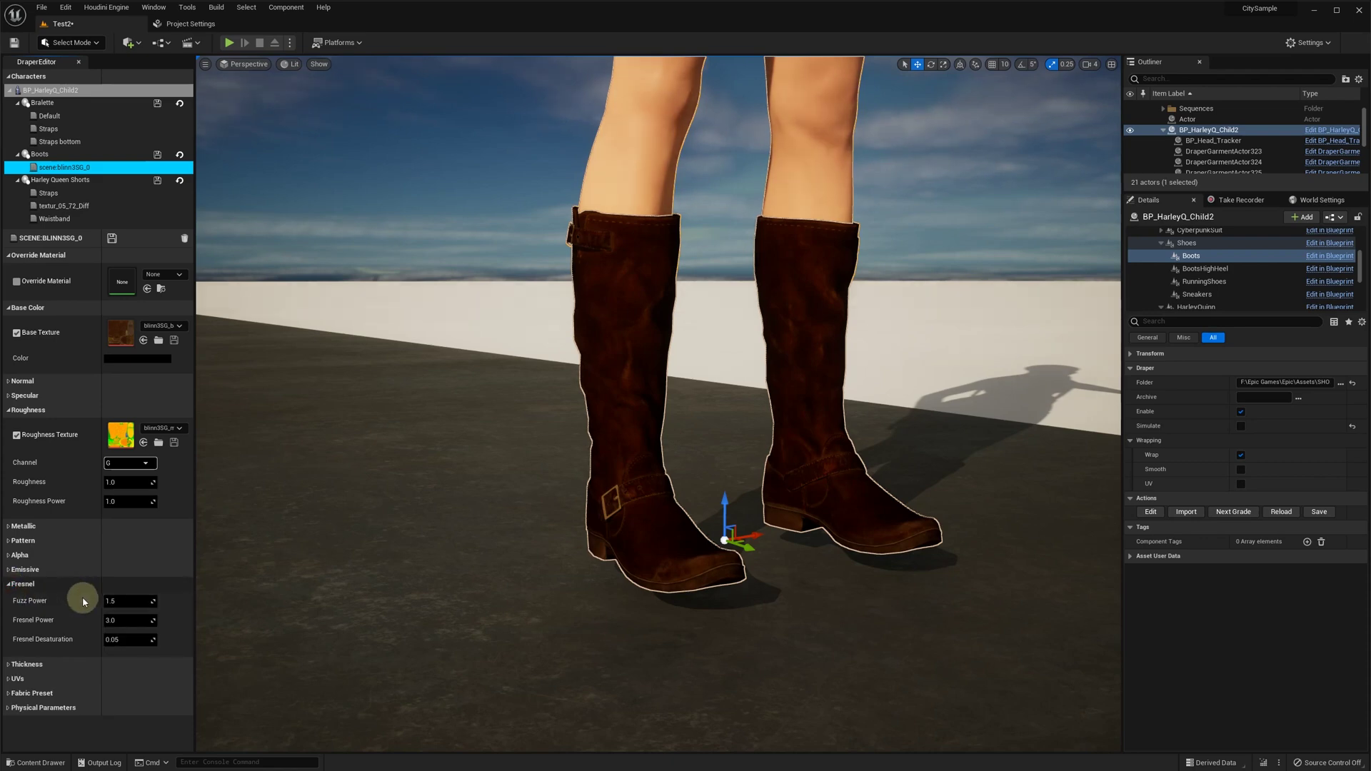
click(133, 619)
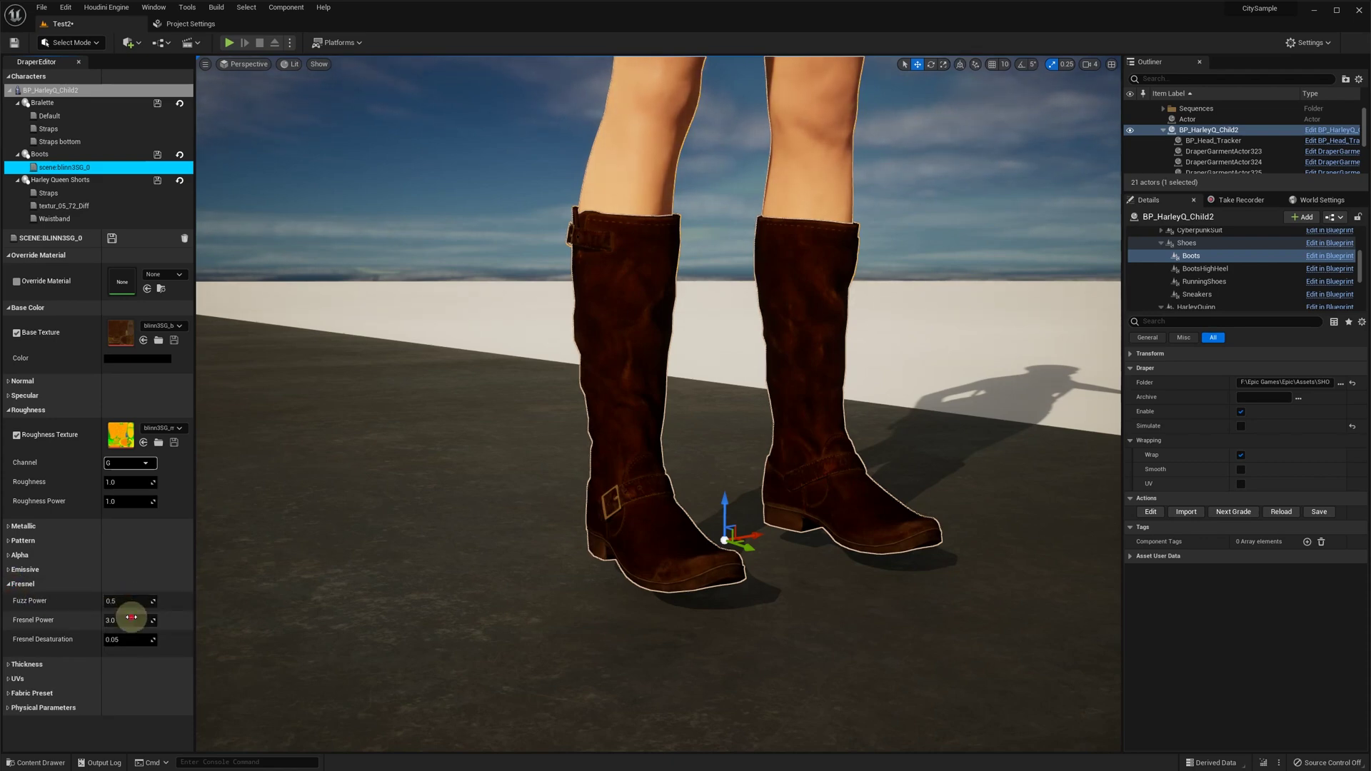
text(-1)
key(Return)
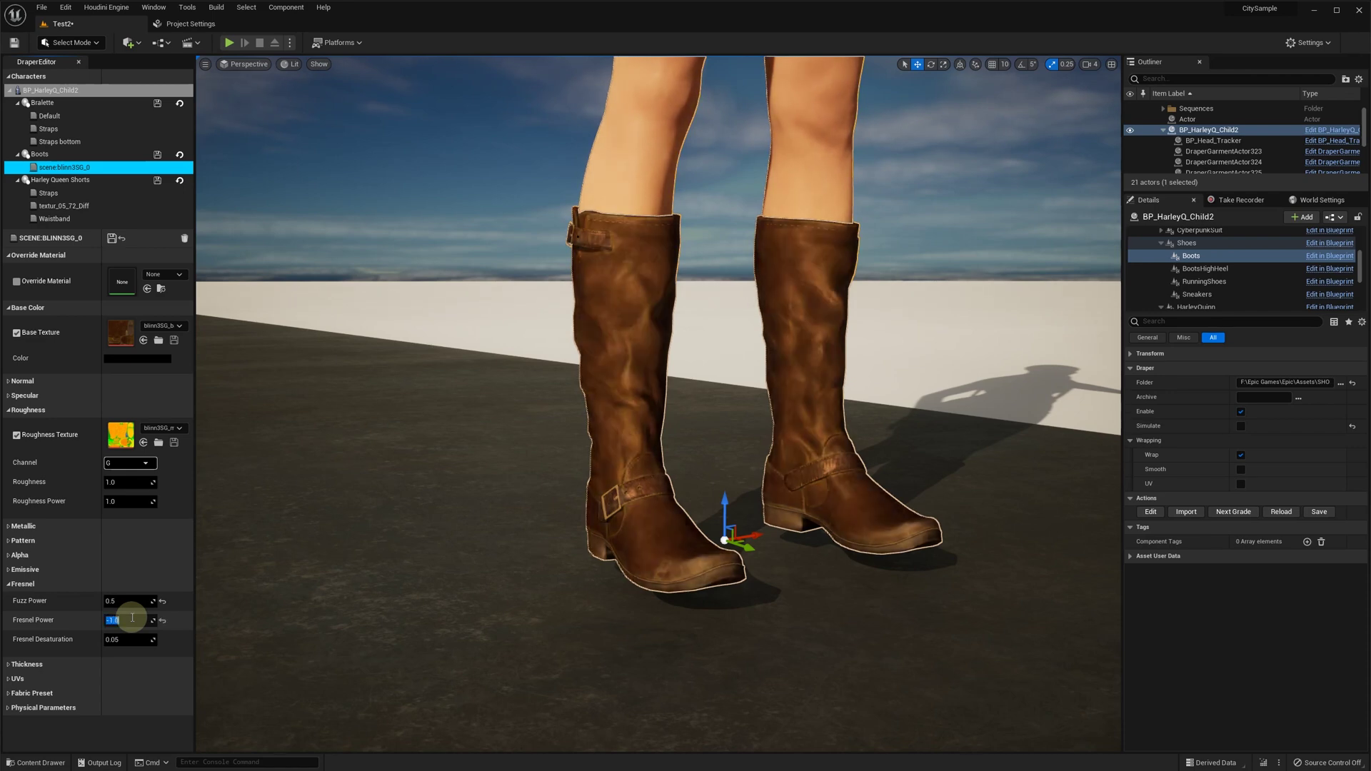
Compare the boots with the final render on Sketchfab, and set the material's Fresnel Power to -5.
key(alt+Tab)
mouse_move(1036, 309)
mouse_down()
mouse_move(1073, 286)
mouse_move(1010, 297)
mouse_move(1027, 294)
mouse_up()
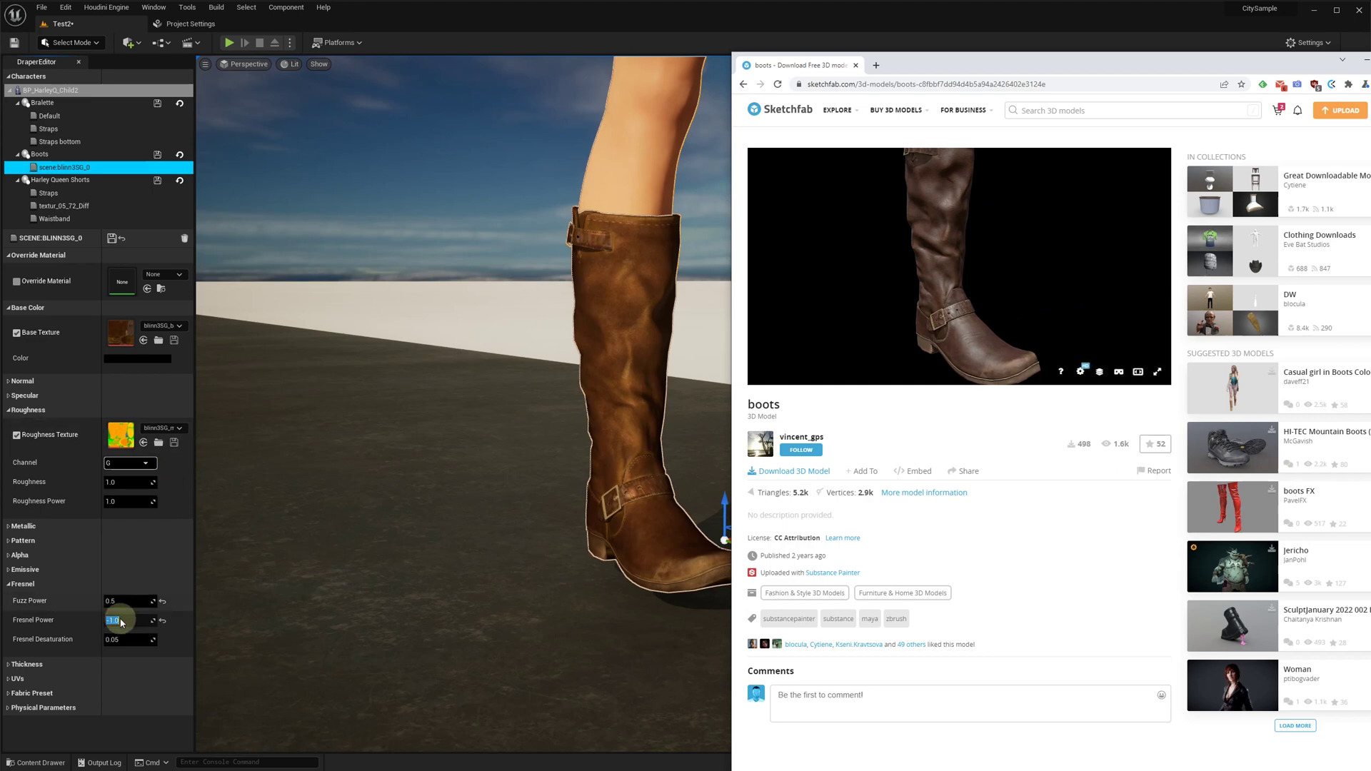
click(97, 624)
text(-5)
key(Return)
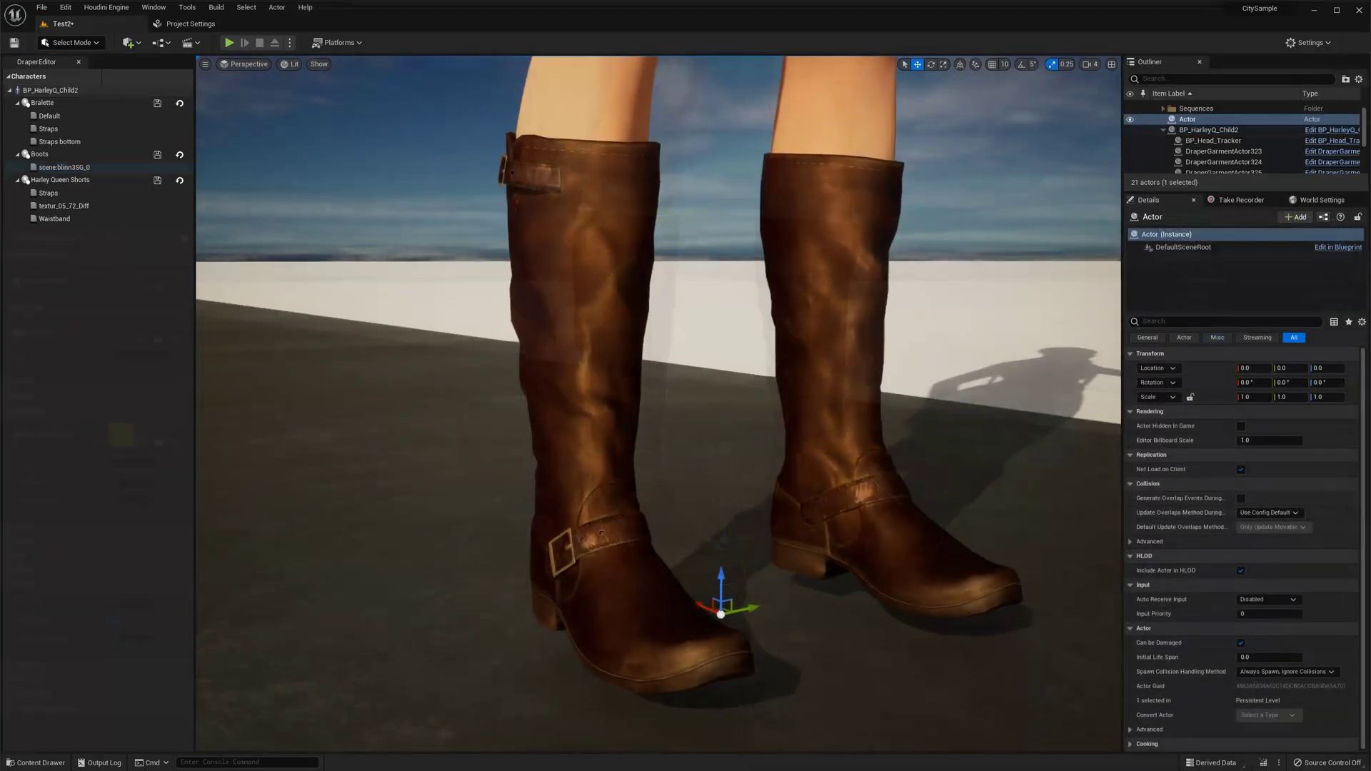
Inspect the textured boots up close and during the walk animation, pausing playback.
right_drag(657, 400, 600, 400)
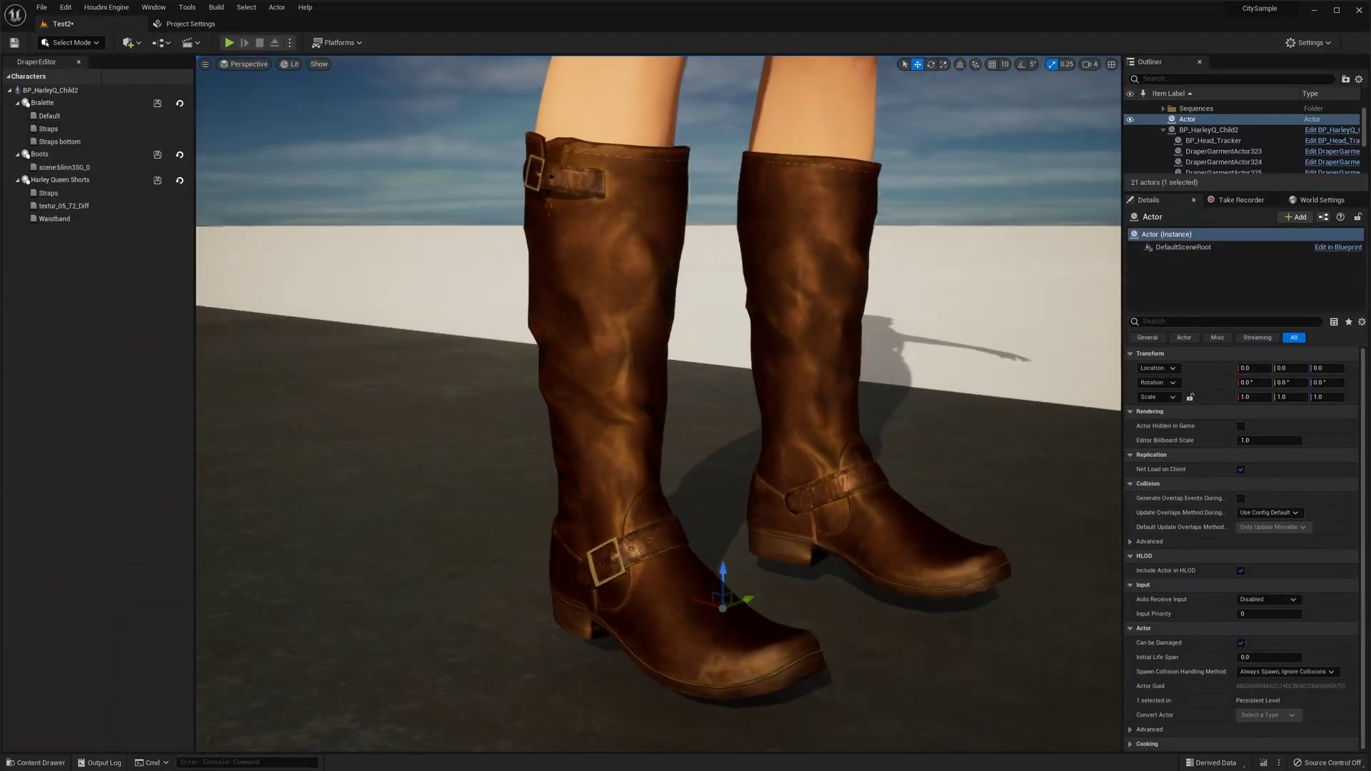
click(137, 170)
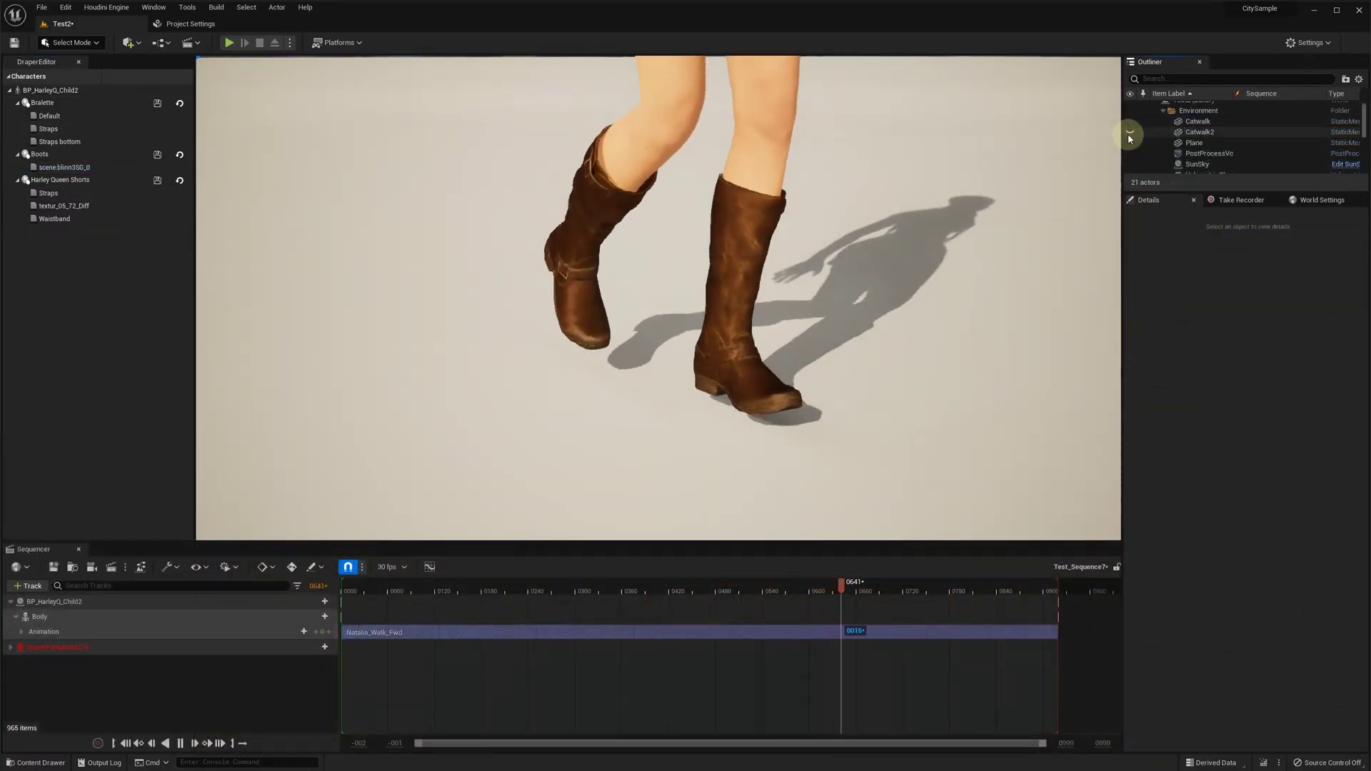
click(180, 743)
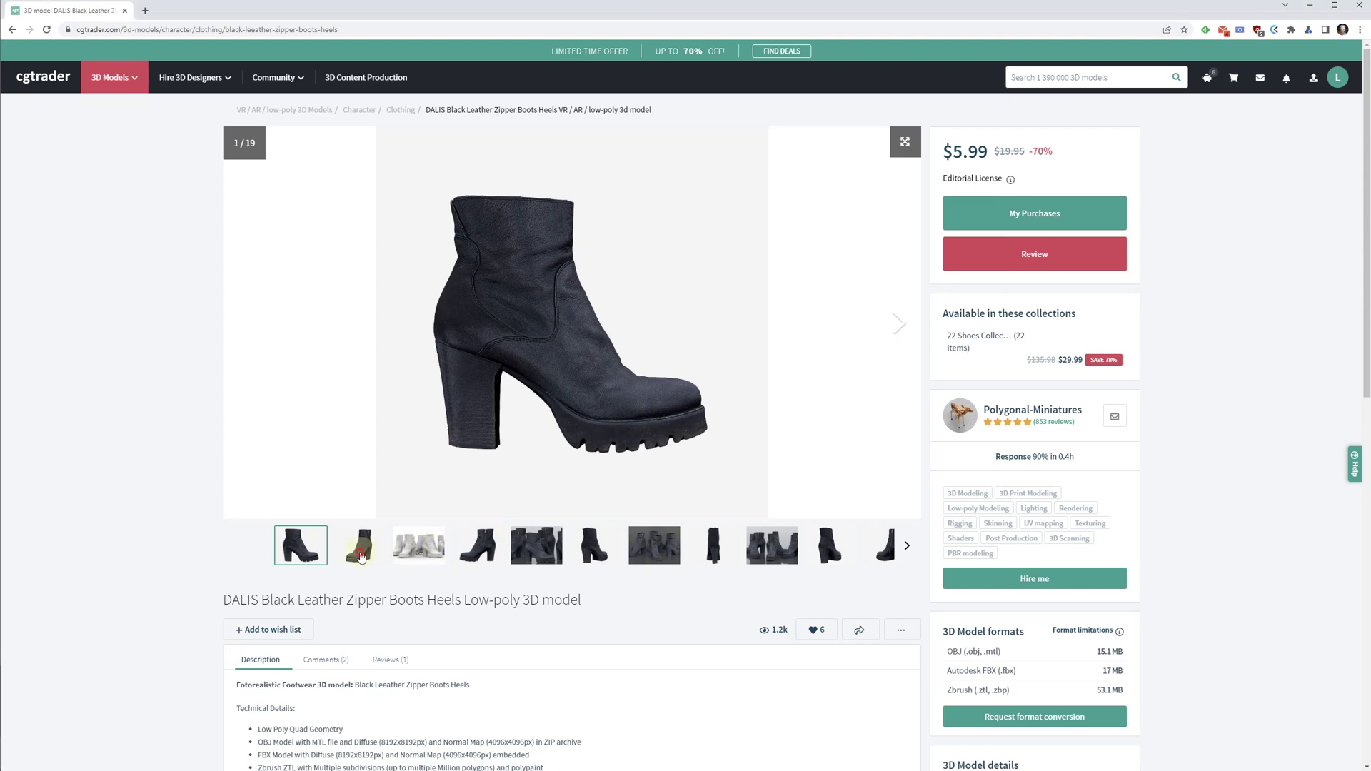
Switch to the CGTrader page and view the preview images of the DALIS Black Leather Zipper Boots Heels model.
click(366, 555)
click(480, 549)
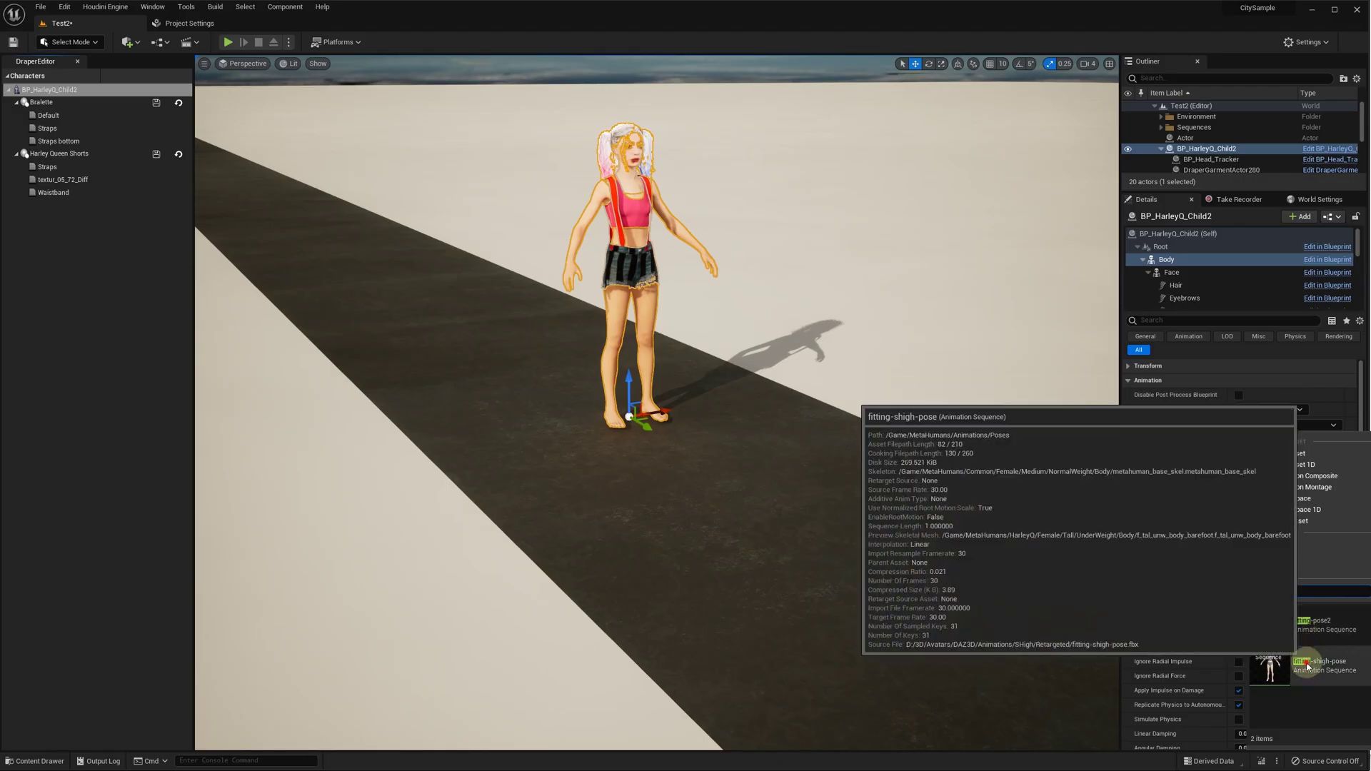
In Unreal Engine, assign the fitting-shigh-pose animation to the character's Body and focus on the feet.
click(1305, 662)
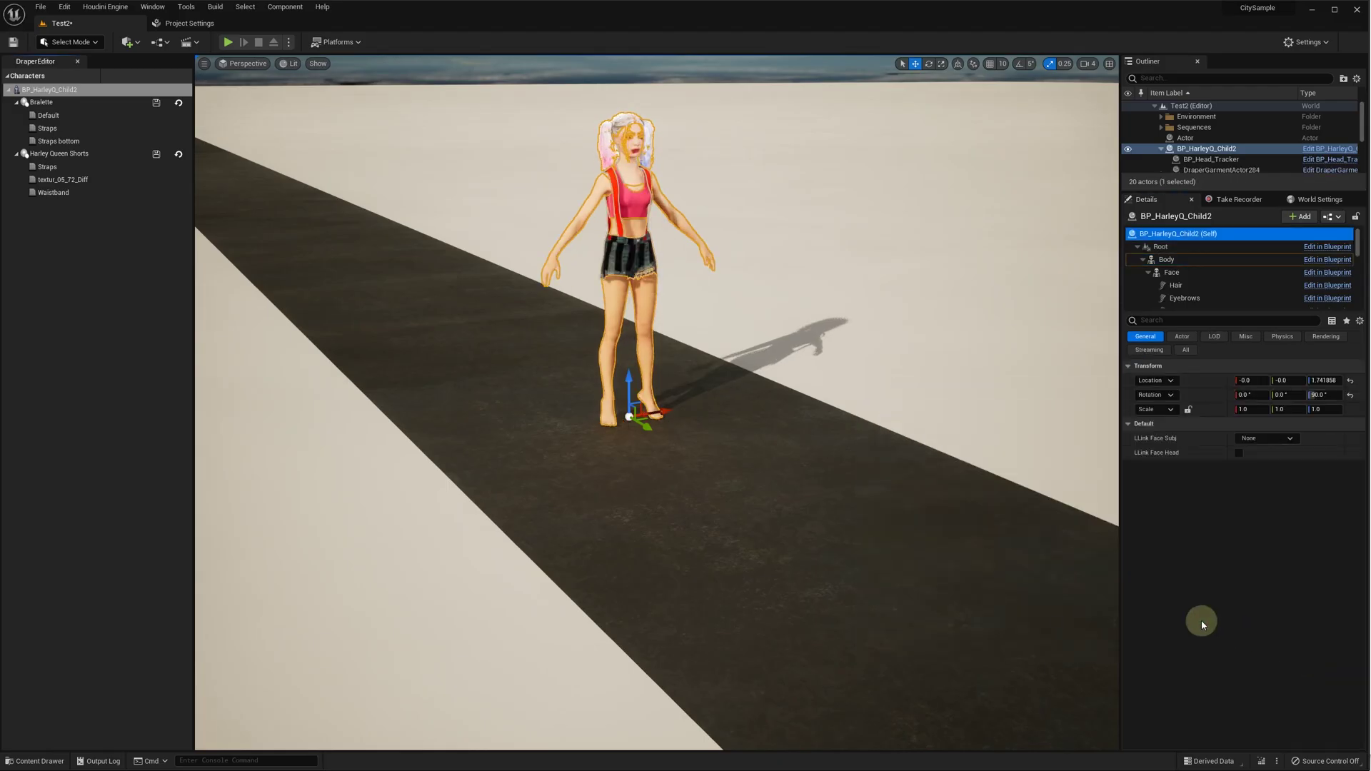
double_click(1186, 138)
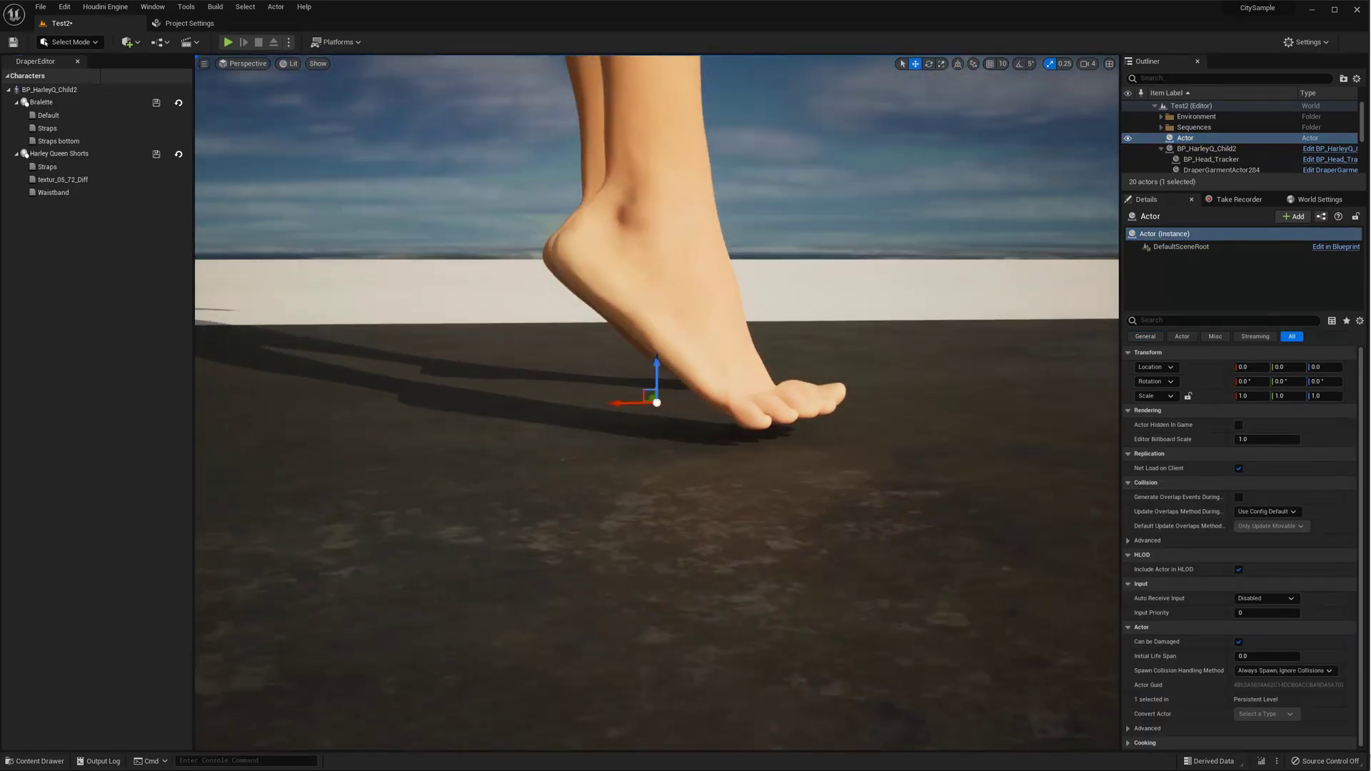
Export the BP_HarleyQ_Child2 collider mesh as HighHeelsPose.obj into the HarleyQ folder.
click(1207, 148)
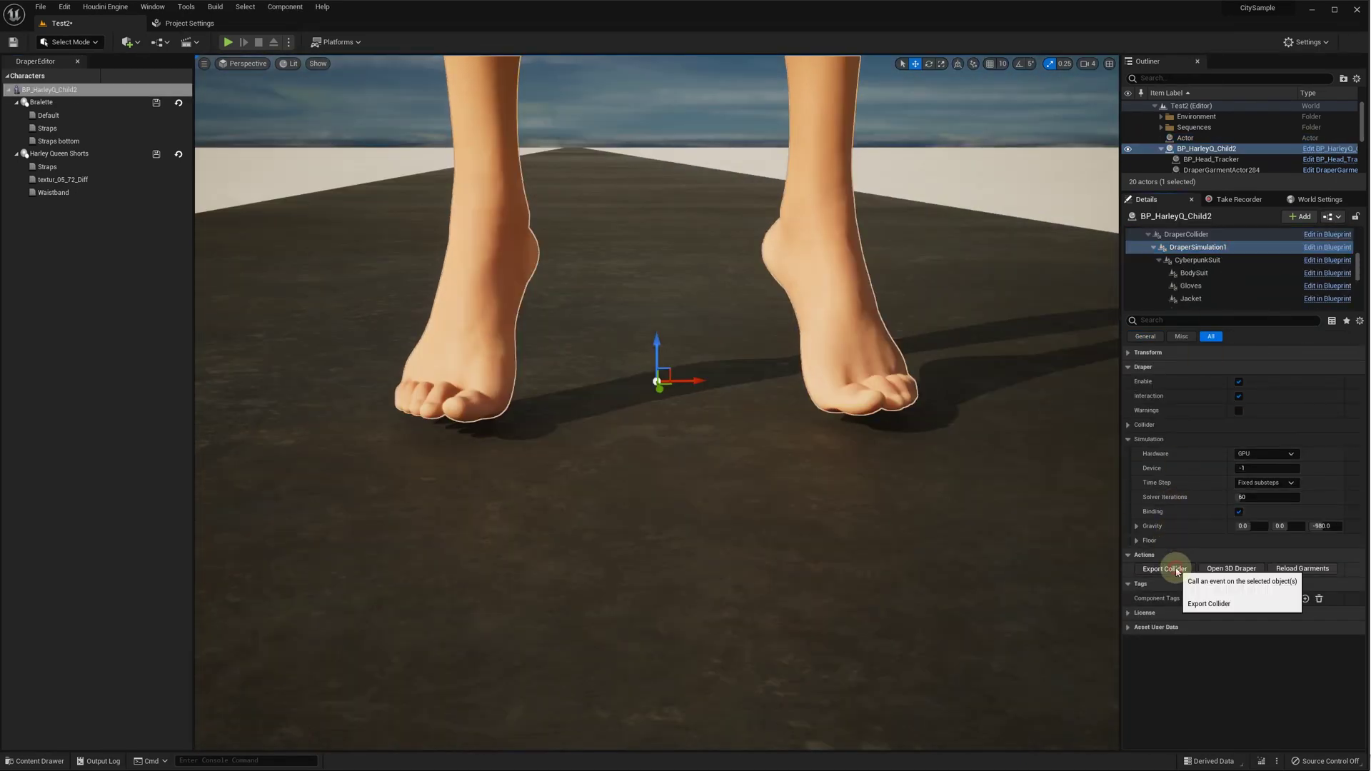
click(1165, 569)
double_click(232, 75)
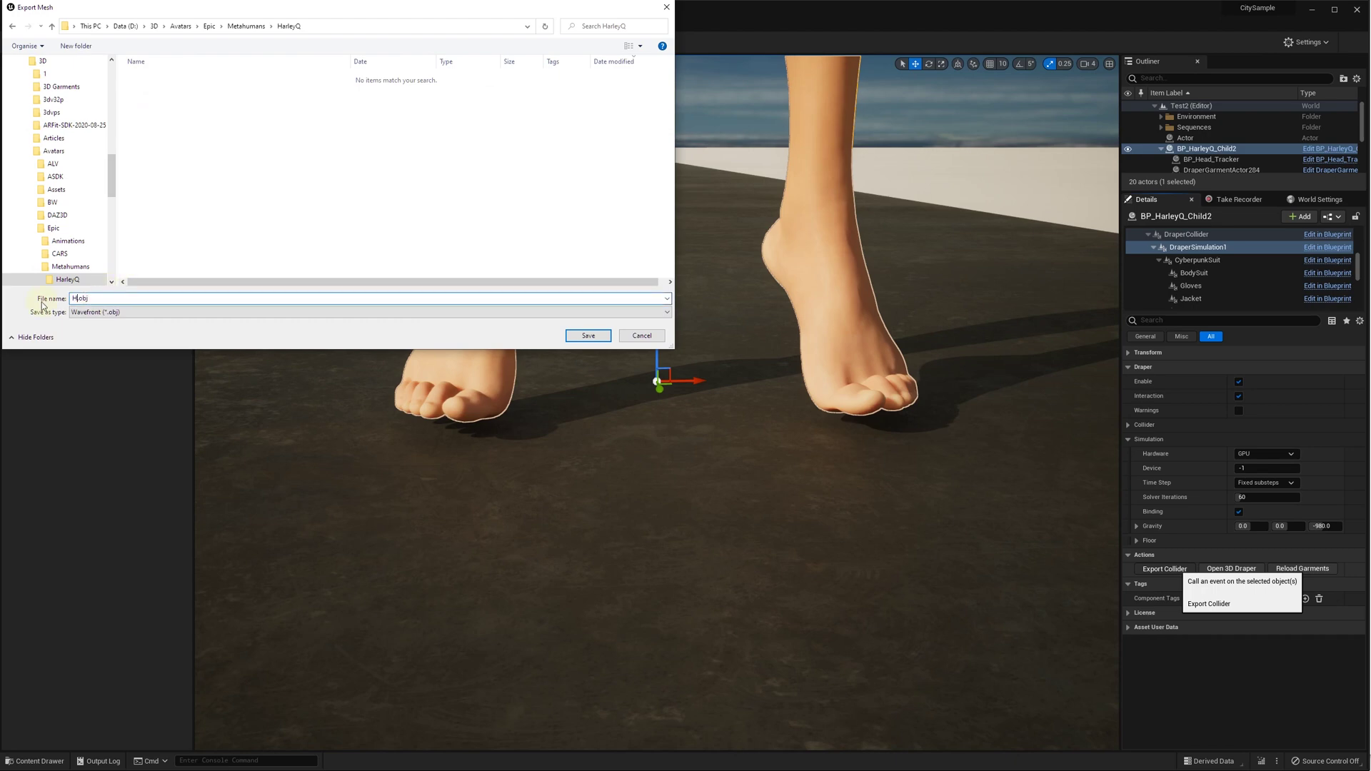
click(583, 336)
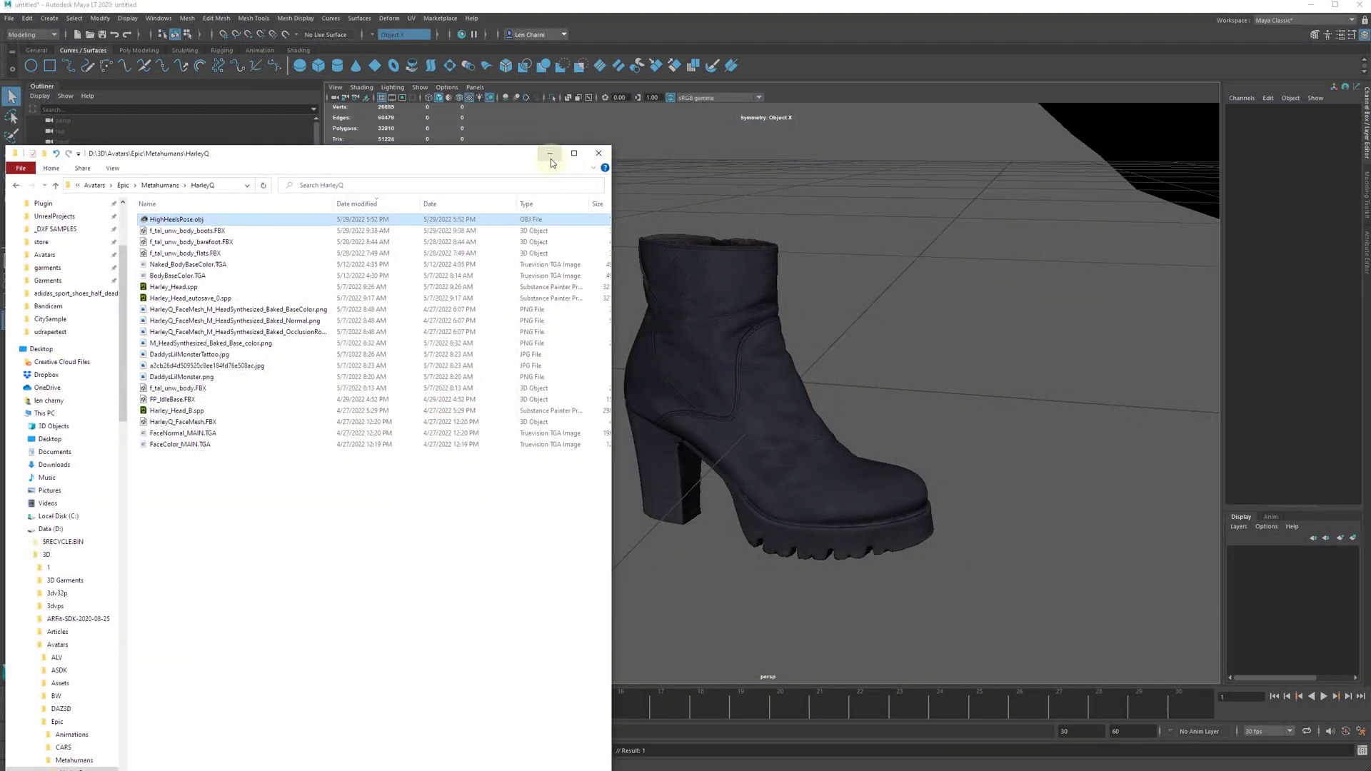
In Maya, scale Shoe_17 to 100 and move it to about Translate Y 6.2 and Z 1.5 around the raised foot.
click(550, 154)
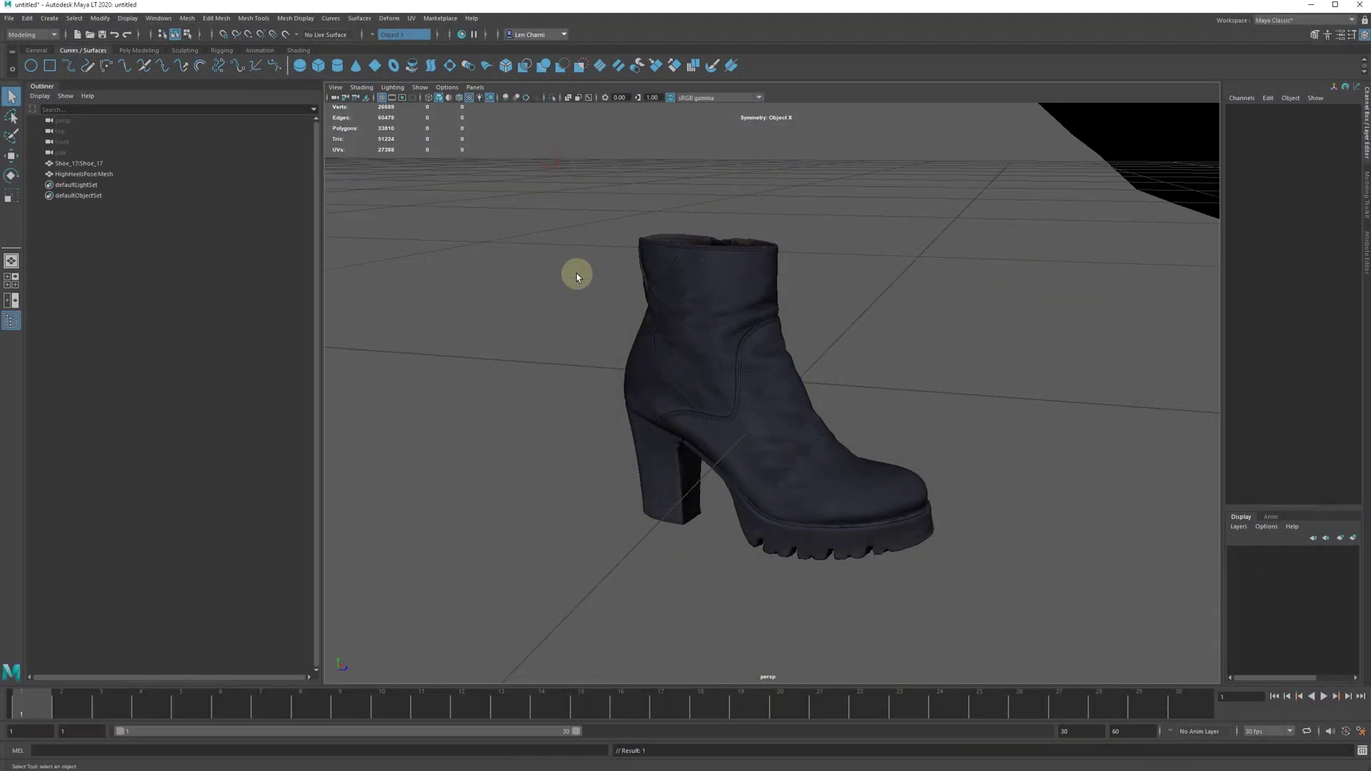
scroll(576, 275, down, 5)
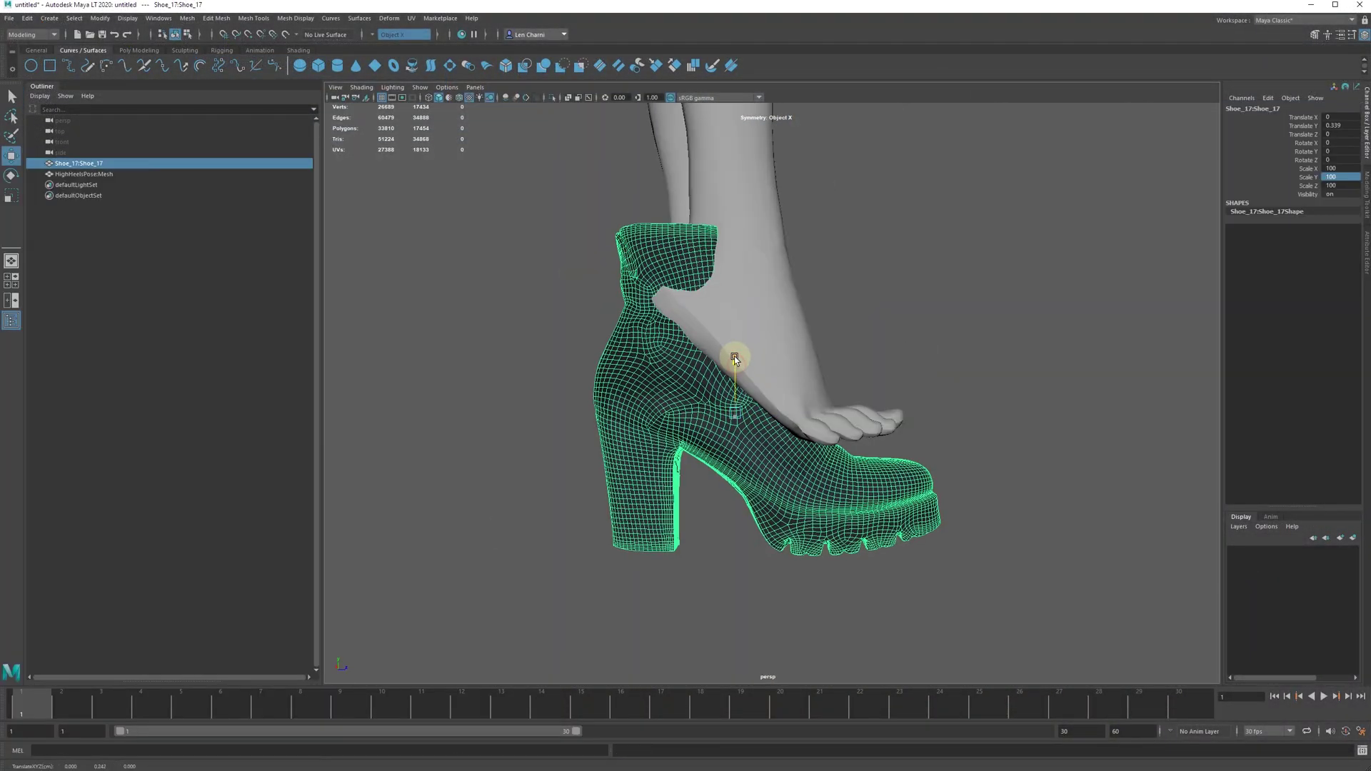
drag(735, 360, 737, 306)
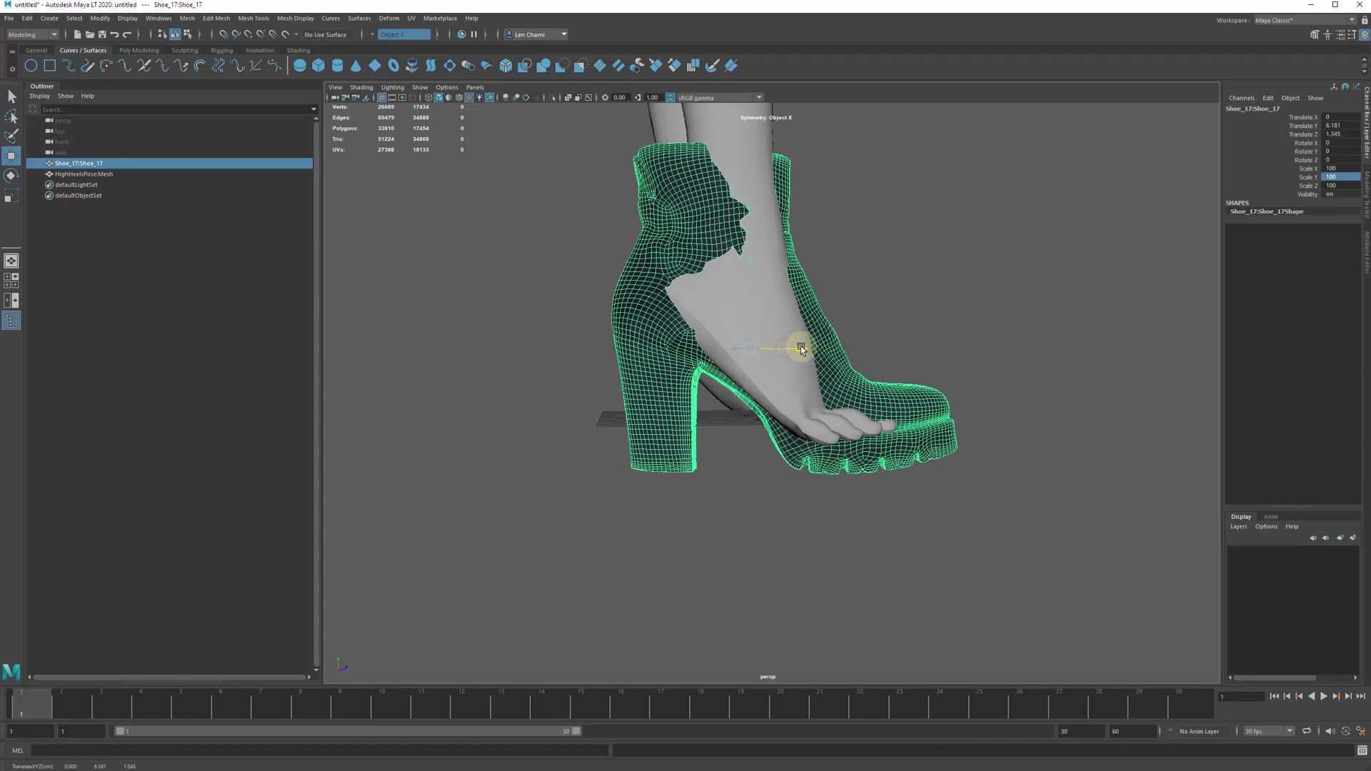
alt+drag(796, 347, 960, 247)
key(e)
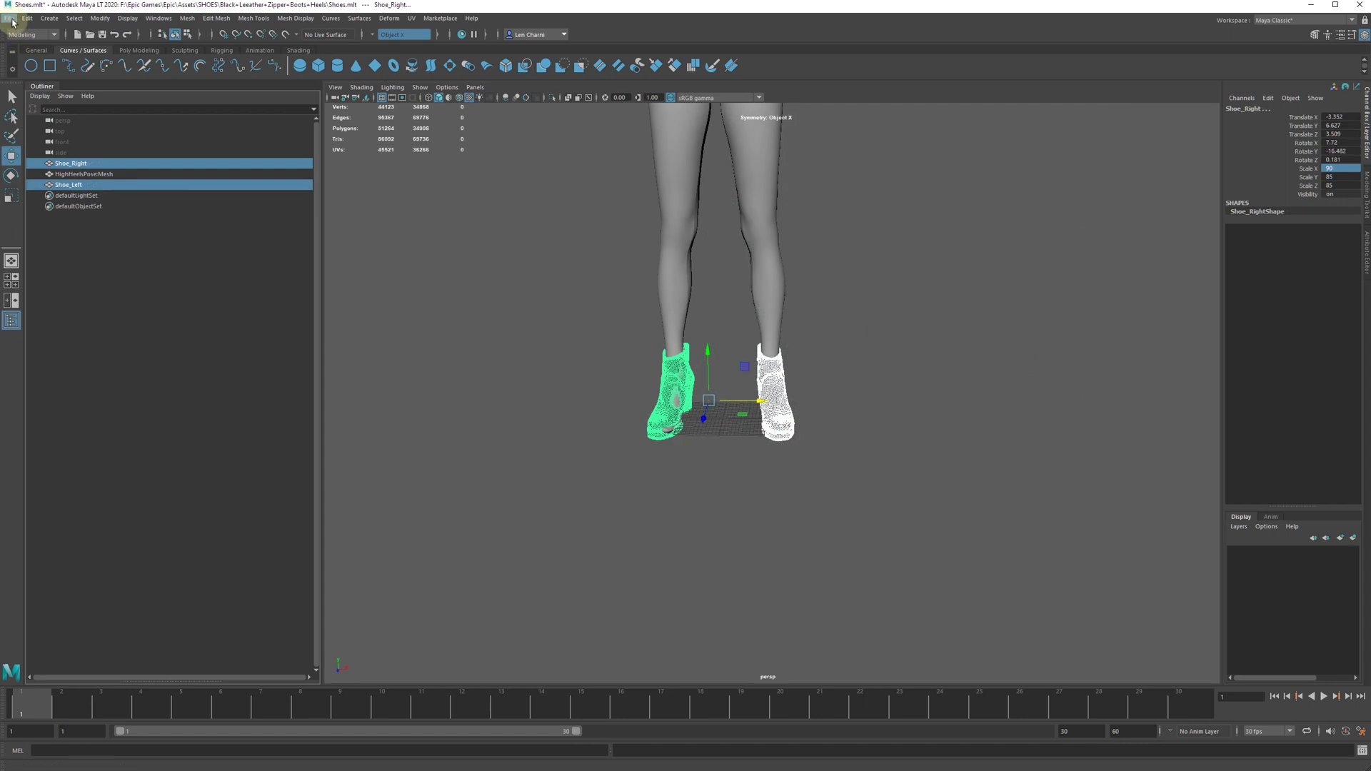
Export the selected Shoe_Right and Shoe_Left meshes as an OBJ file named HighHeelBoots.
click(10, 18)
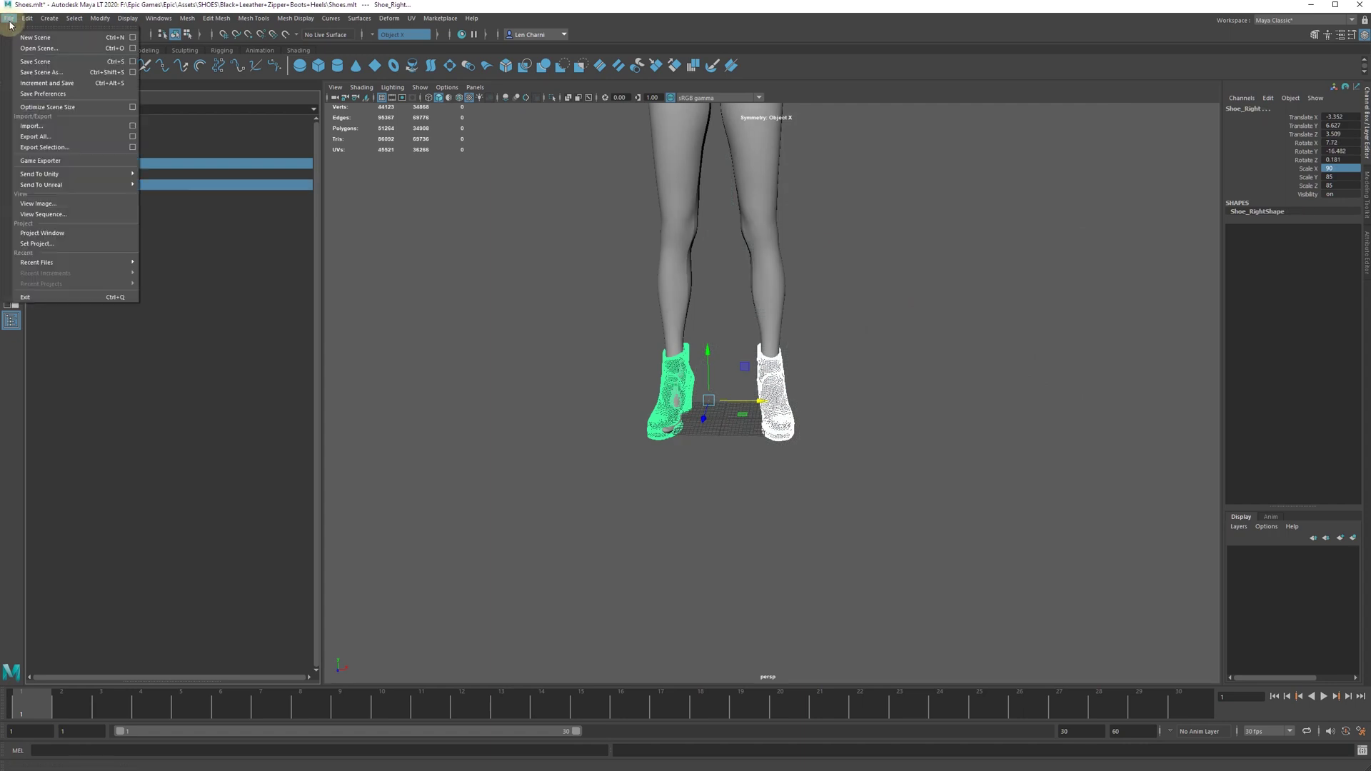
click(56, 148)
click(165, 677)
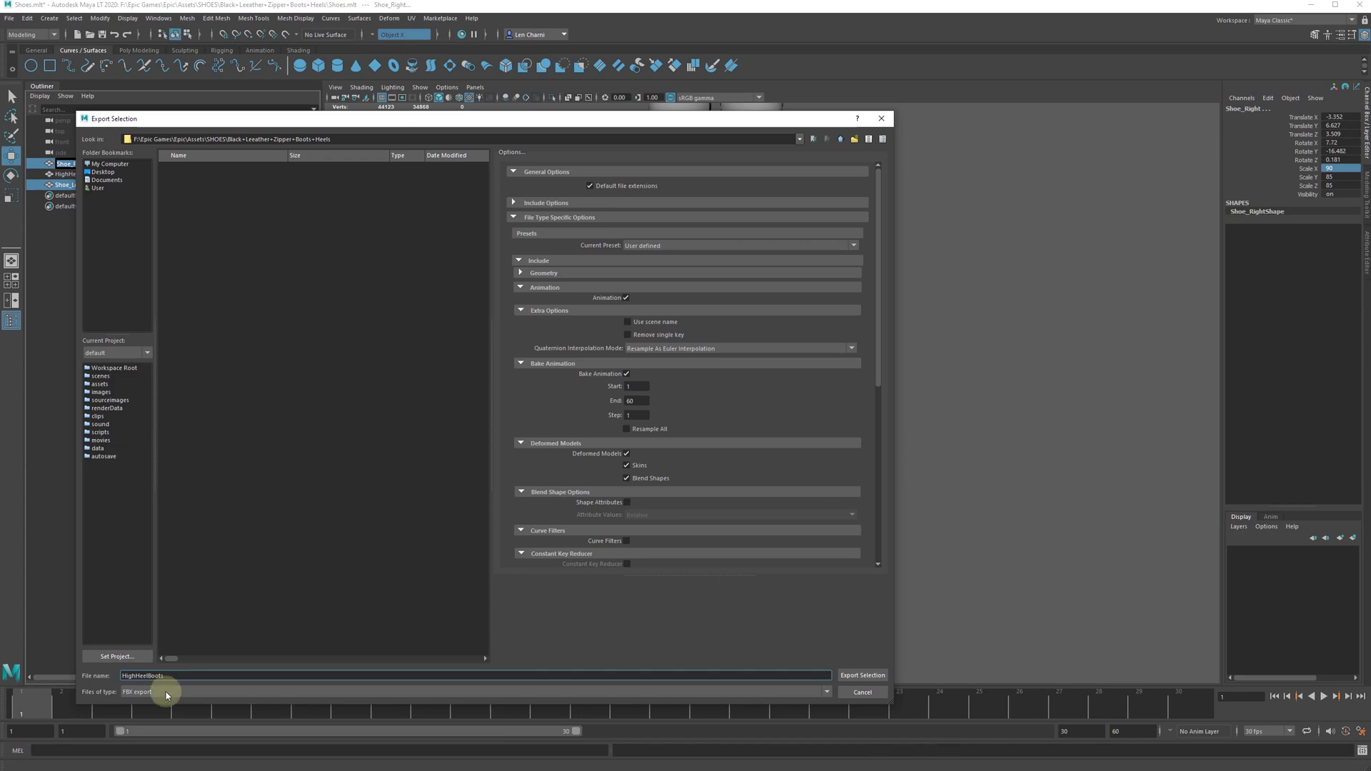
click(167, 693)
click(150, 707)
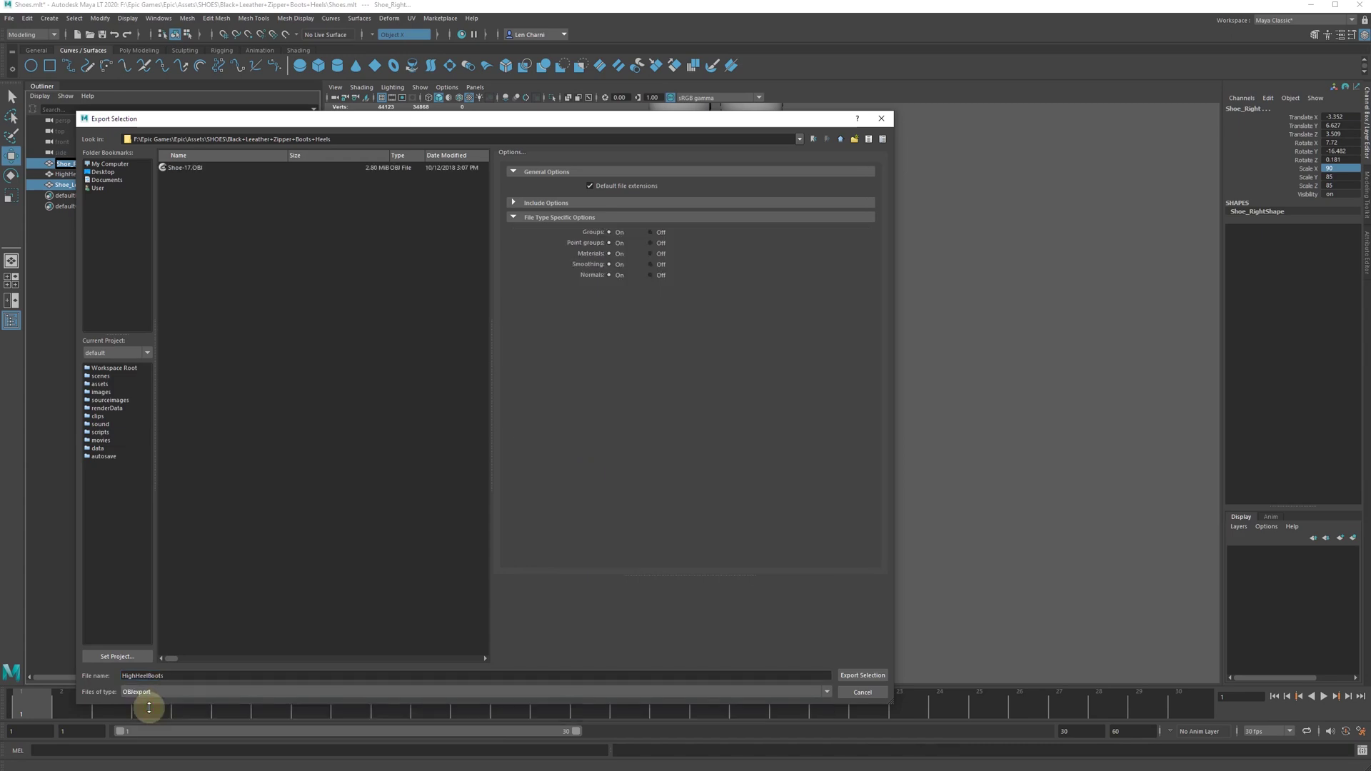
click(858, 675)
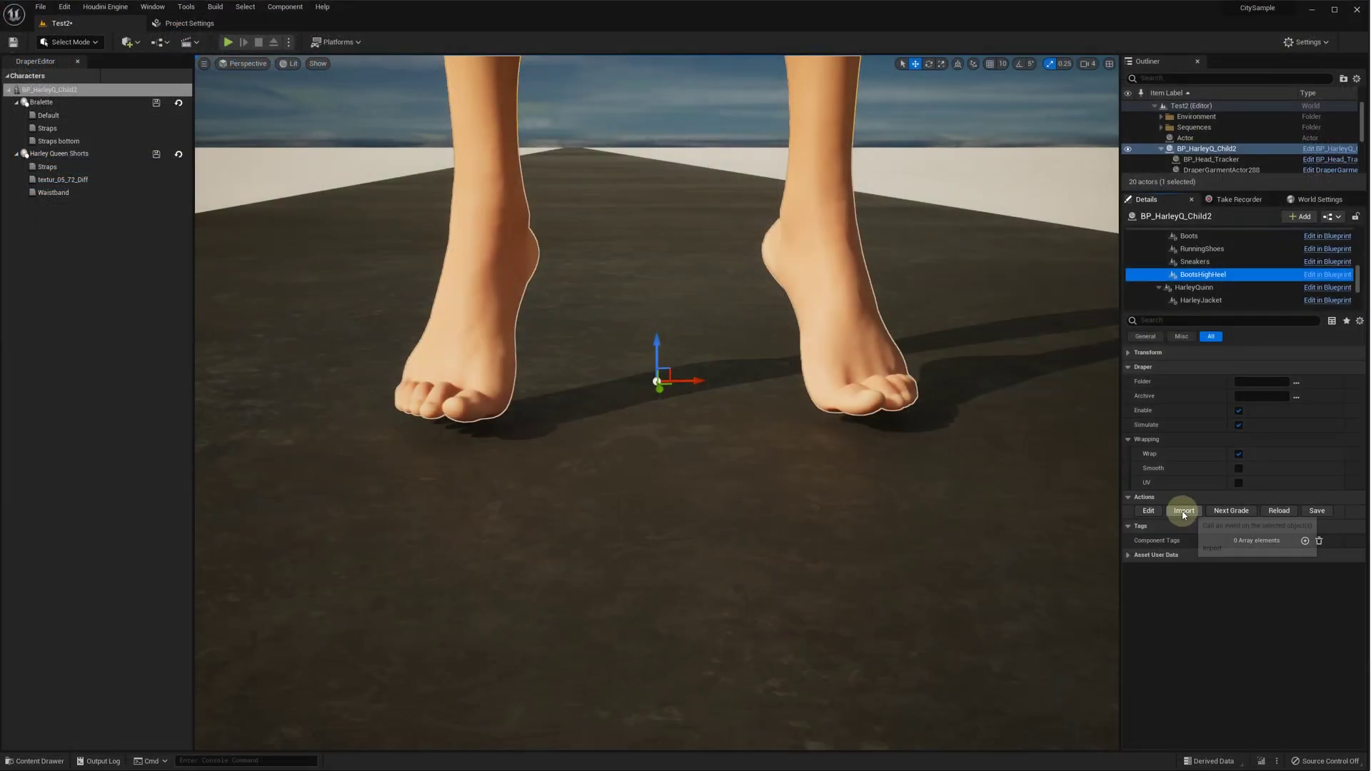
In Unreal Engine, import HighHeelBoots.obj into BootsHighHeel with compressed textures, cloth simulation disabled, and validation and unreferenced materials skipped.
click(1183, 511)
double_click(279, 136)
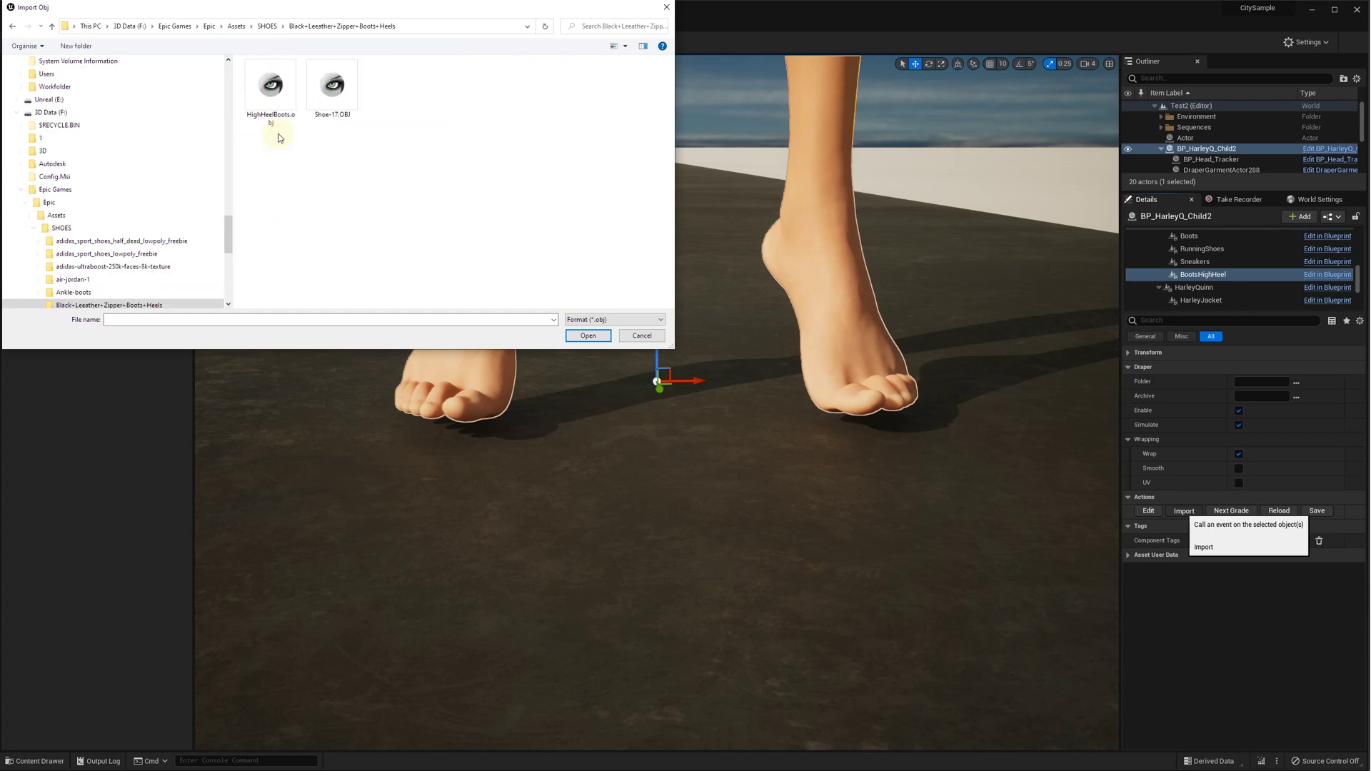
double_click(274, 87)
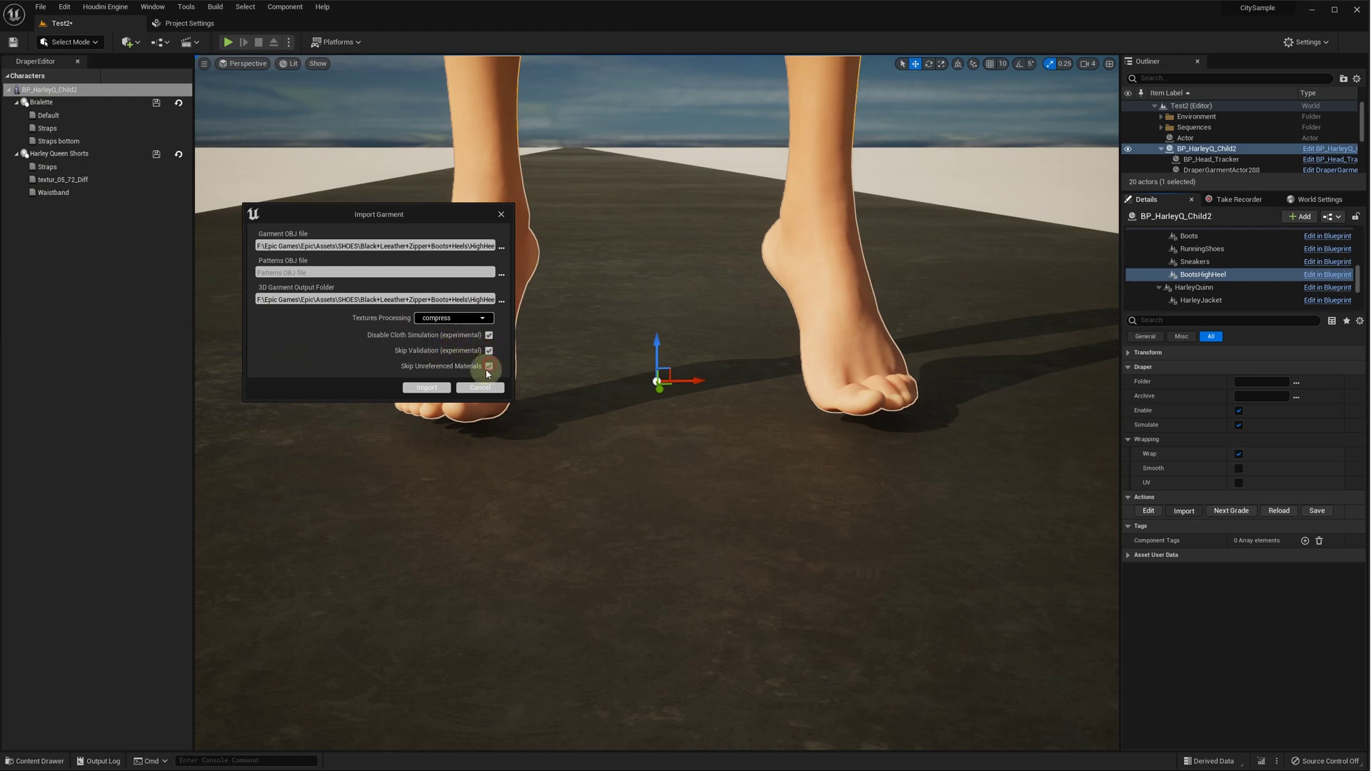
click(442, 391)
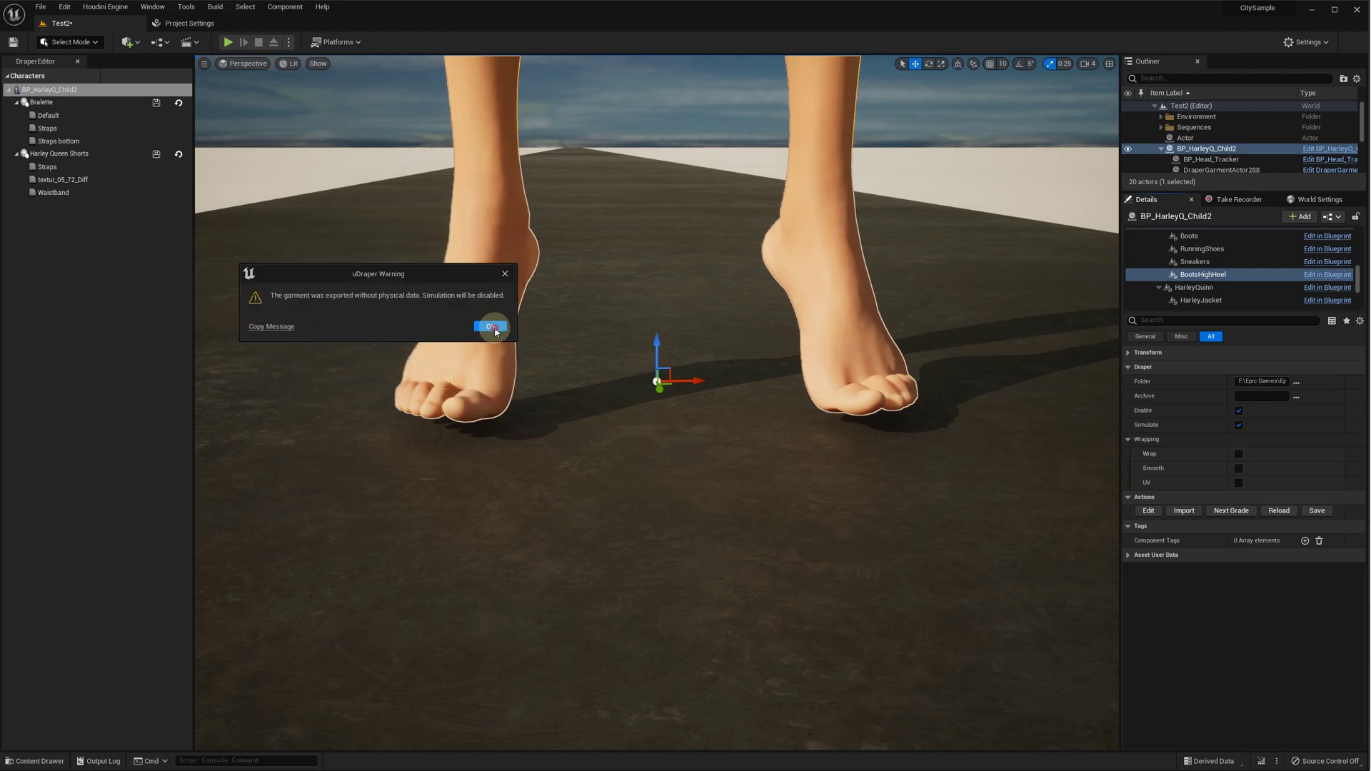
click(491, 327)
click(495, 327)
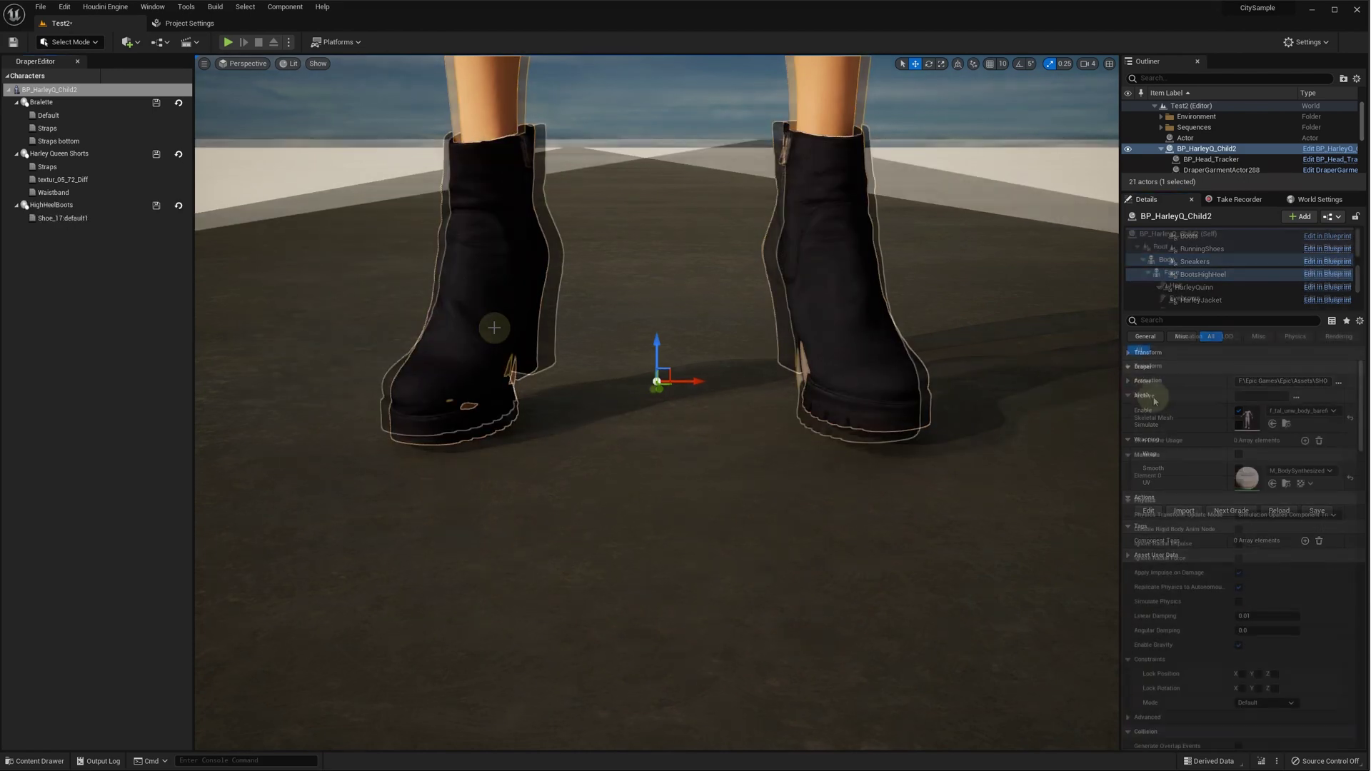
Set the Body's skeletal mesh to f_tal_unw_body_boots, and save the BootsHighHeel garment with wrapping enabled.
click(1317, 413)
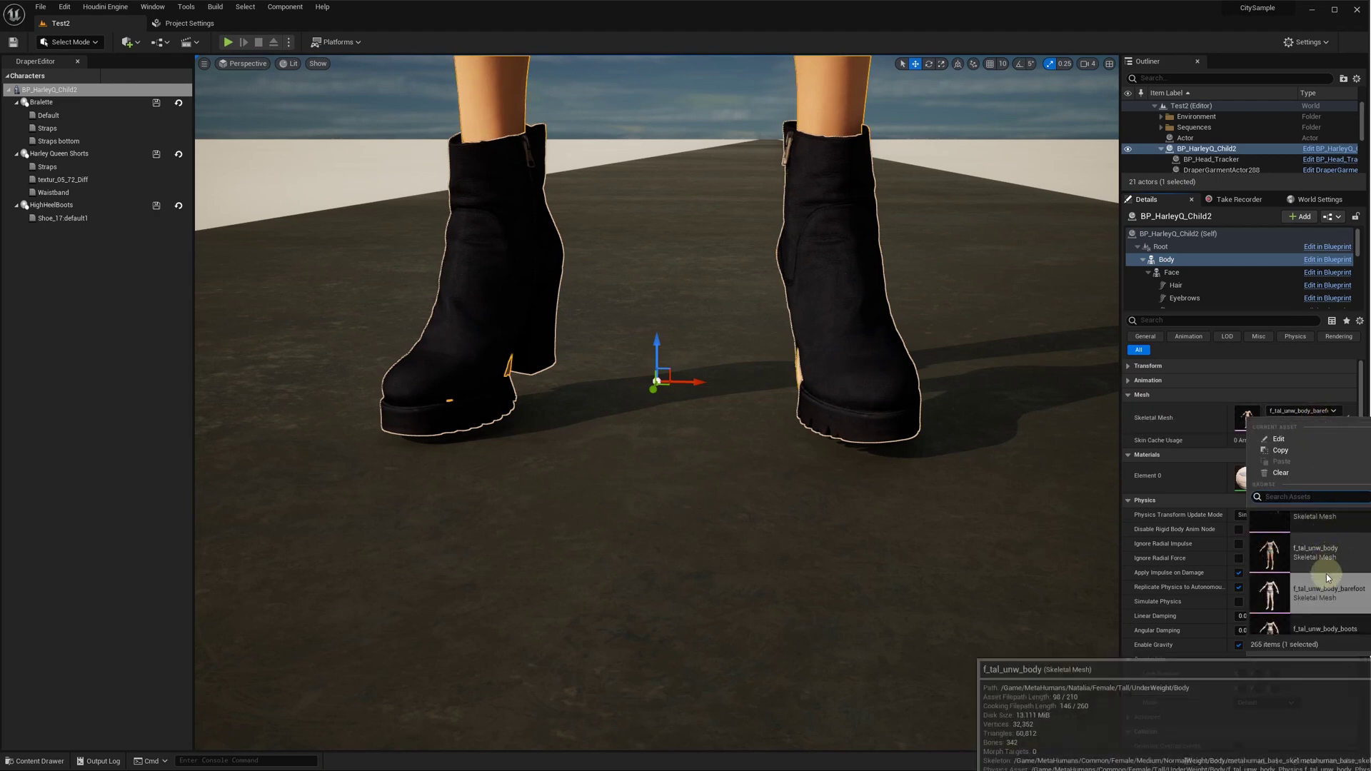
click(1332, 632)
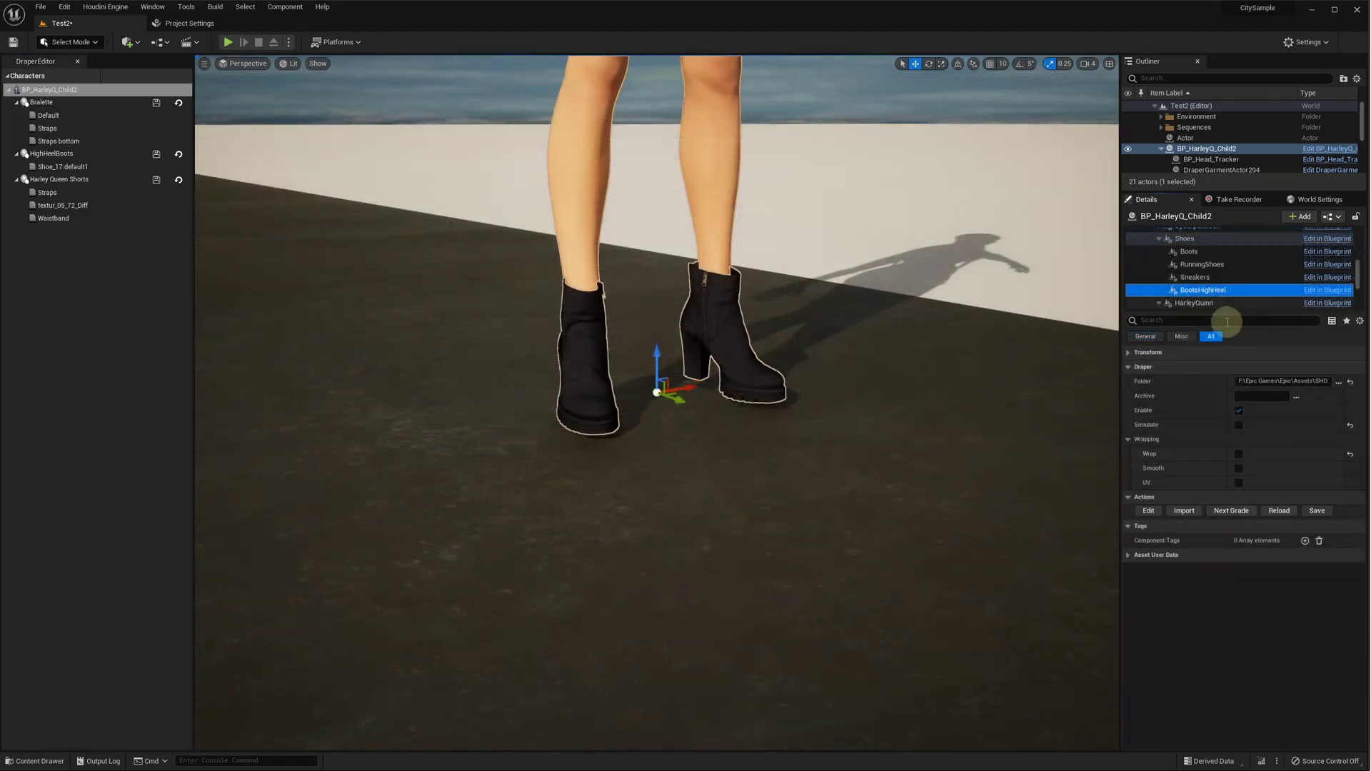
click(1315, 512)
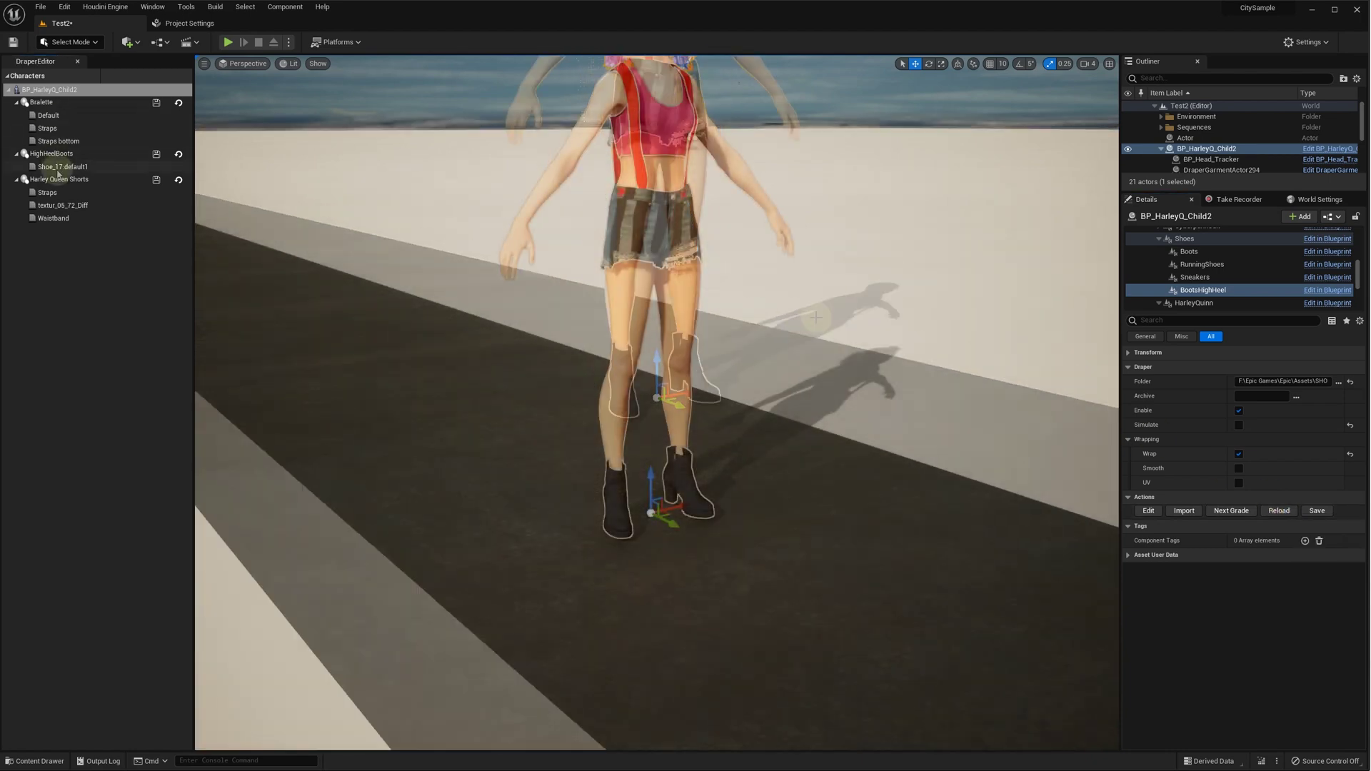
Load the shoe's normal map image as the normal texture of the Shoe_17:default1 material.
click(61, 167)
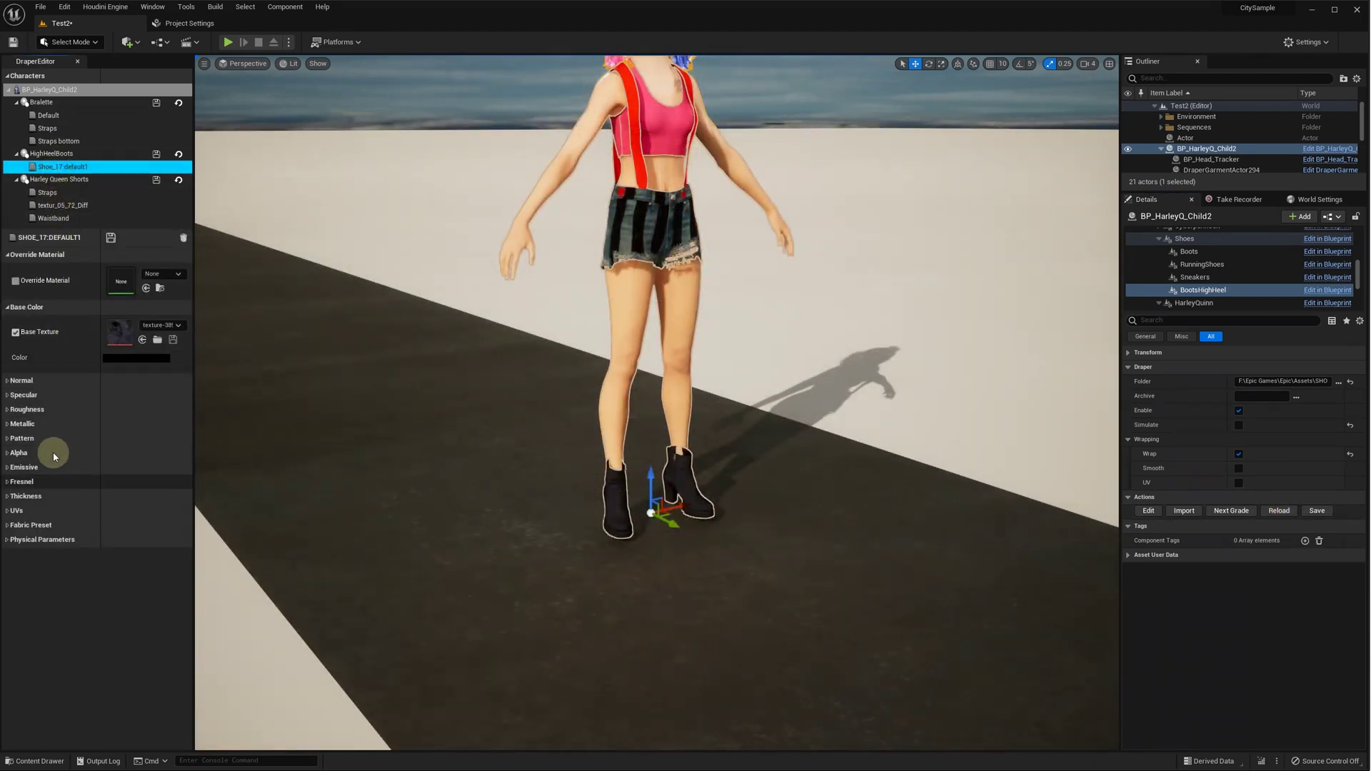
click(20, 380)
click(157, 415)
double_click(333, 97)
Set the Fresnel power of the Shoe_17:default1 boot material to -1.0 and raise its fuzz power until the leather looks dark.
click(8, 523)
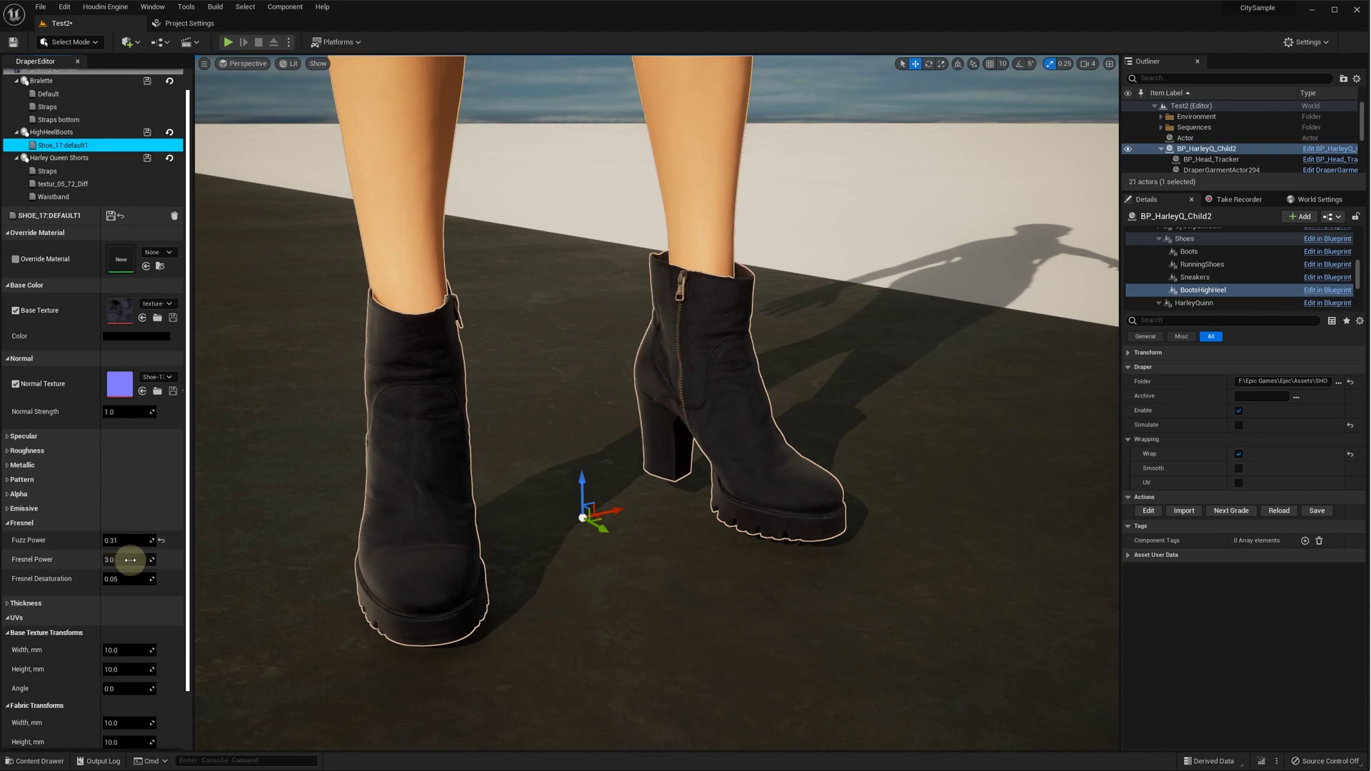
drag(132, 560, 79, 560)
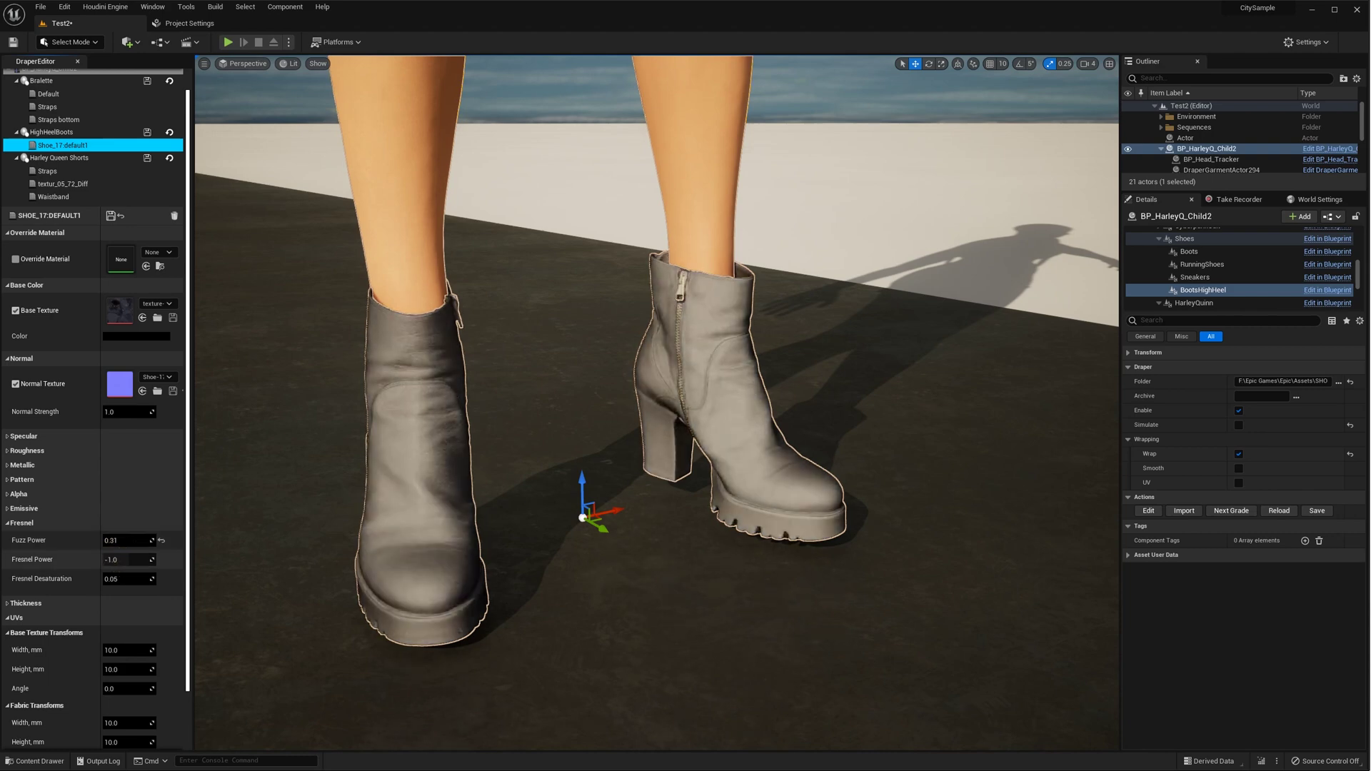
click(122, 540)
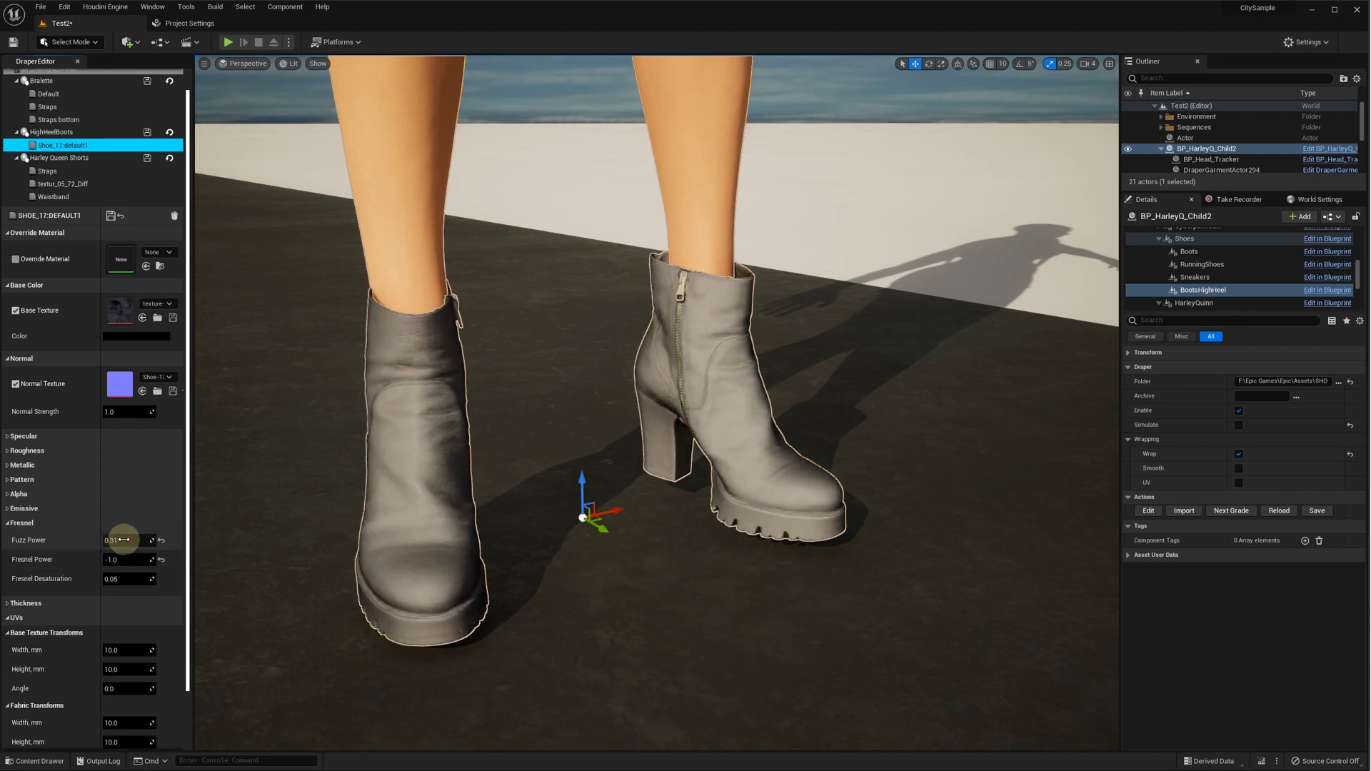
drag(123, 540, 143, 540)
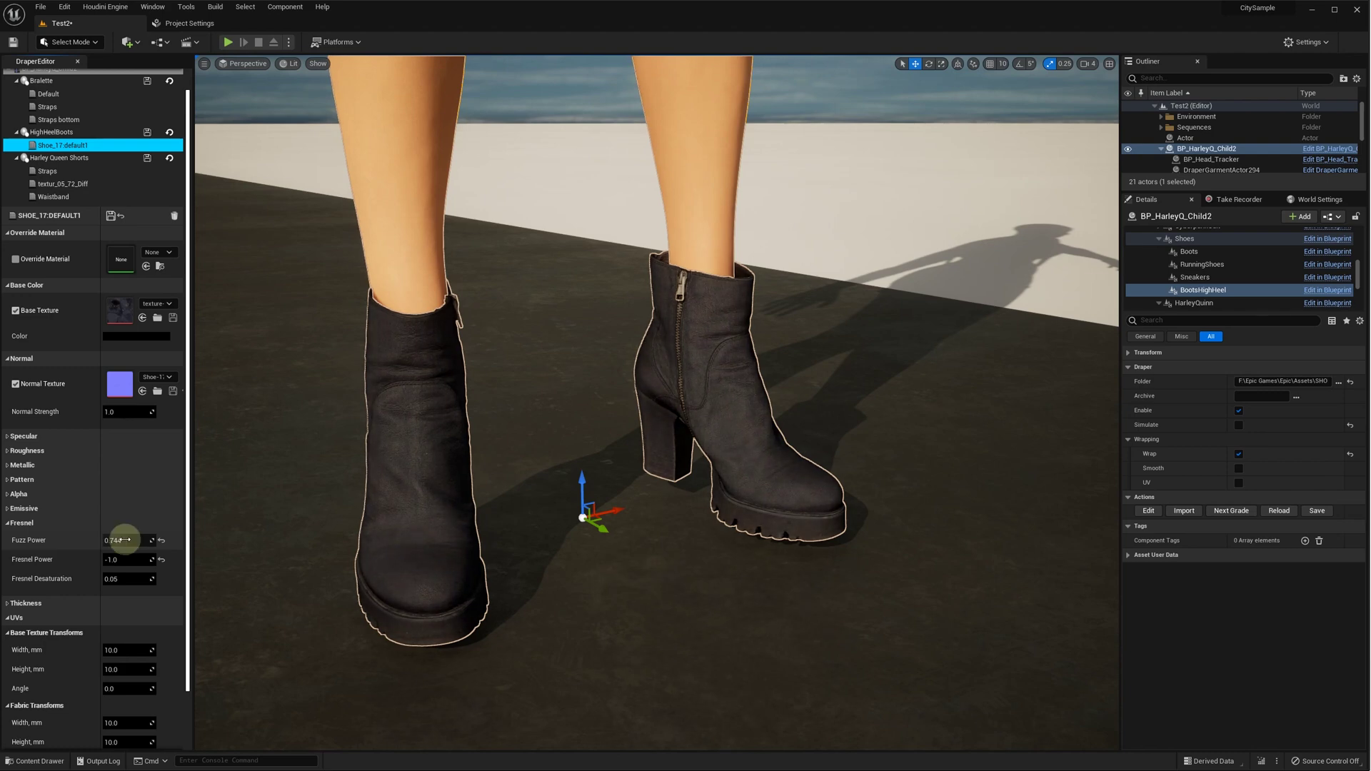
right_drag(807, 457, 774, 480)
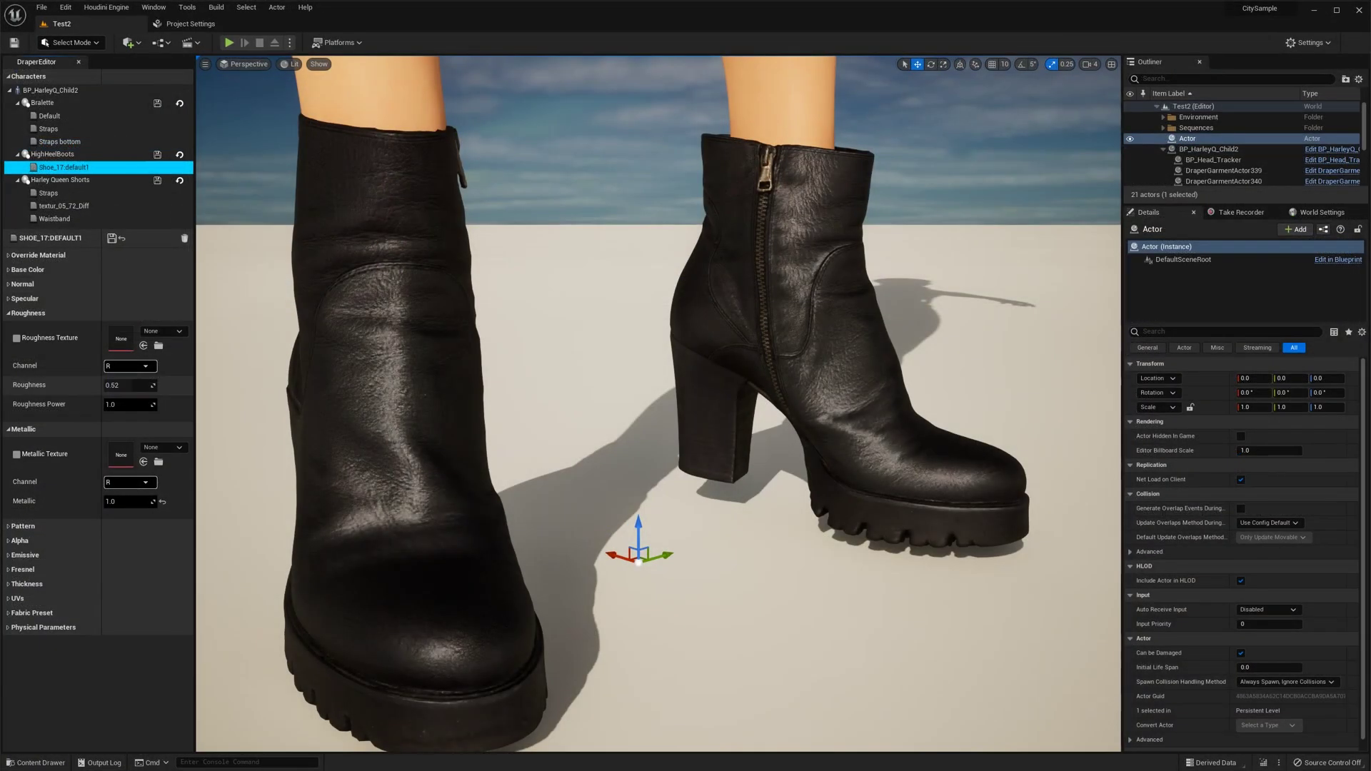
Set the boot material's roughness to 0.55 and reduce its normal strength to about 0.488.
drag(129, 385, 135, 385)
click(22, 284)
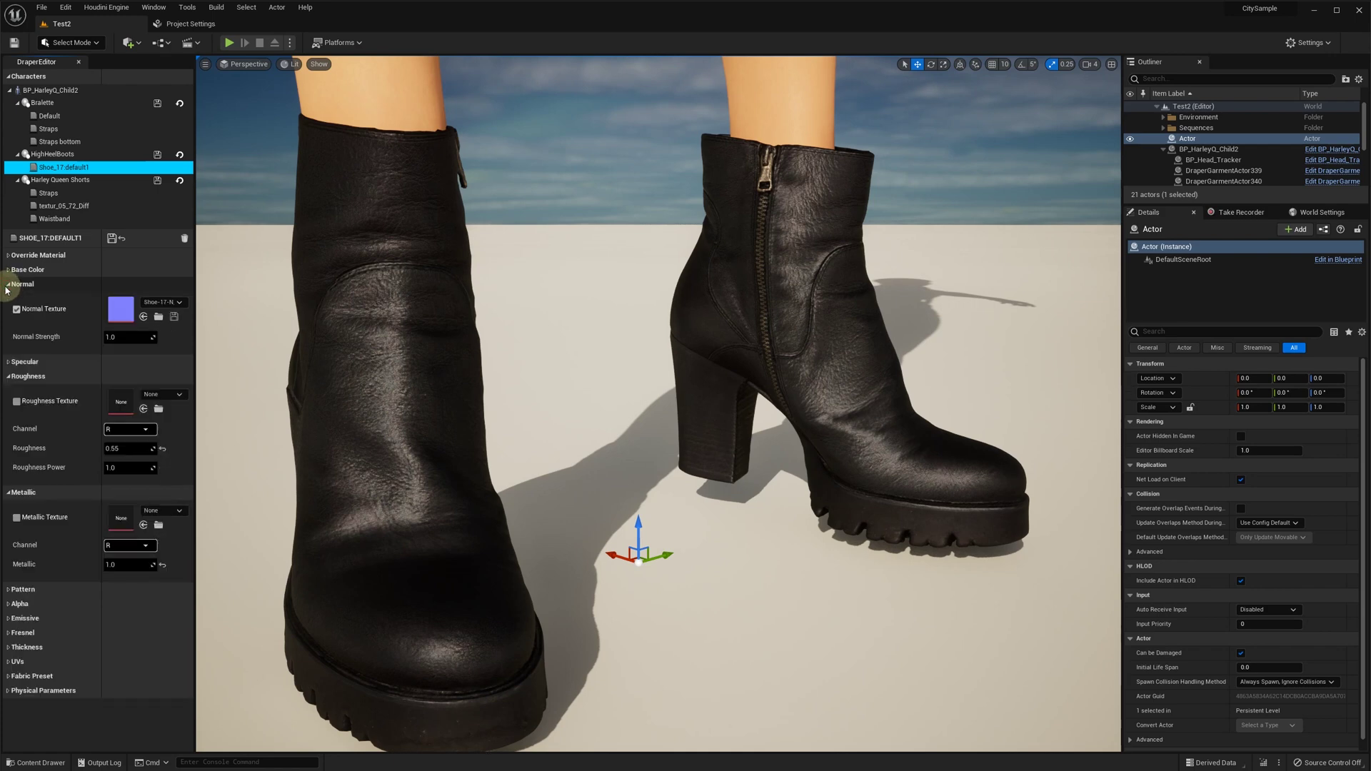
drag(129, 337, 139, 337)
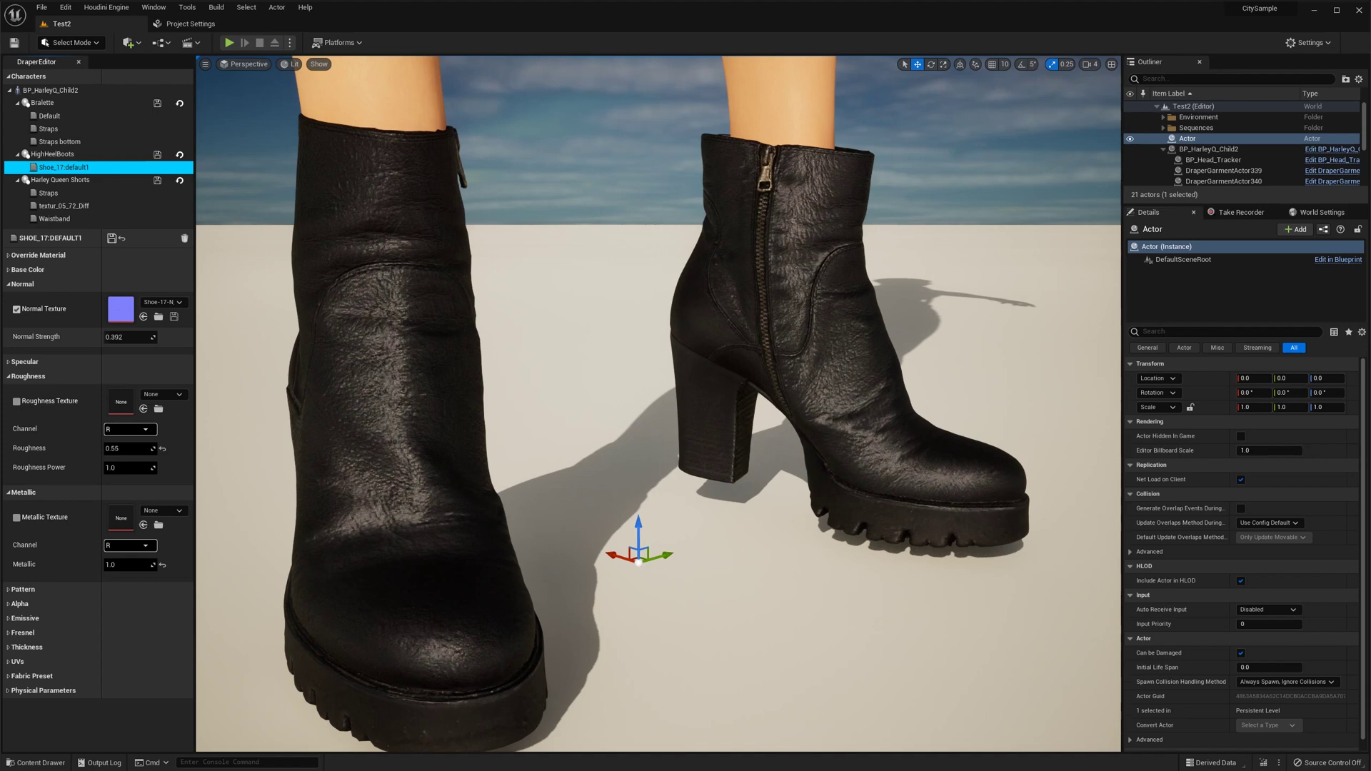
drag(118, 338, 120, 337)
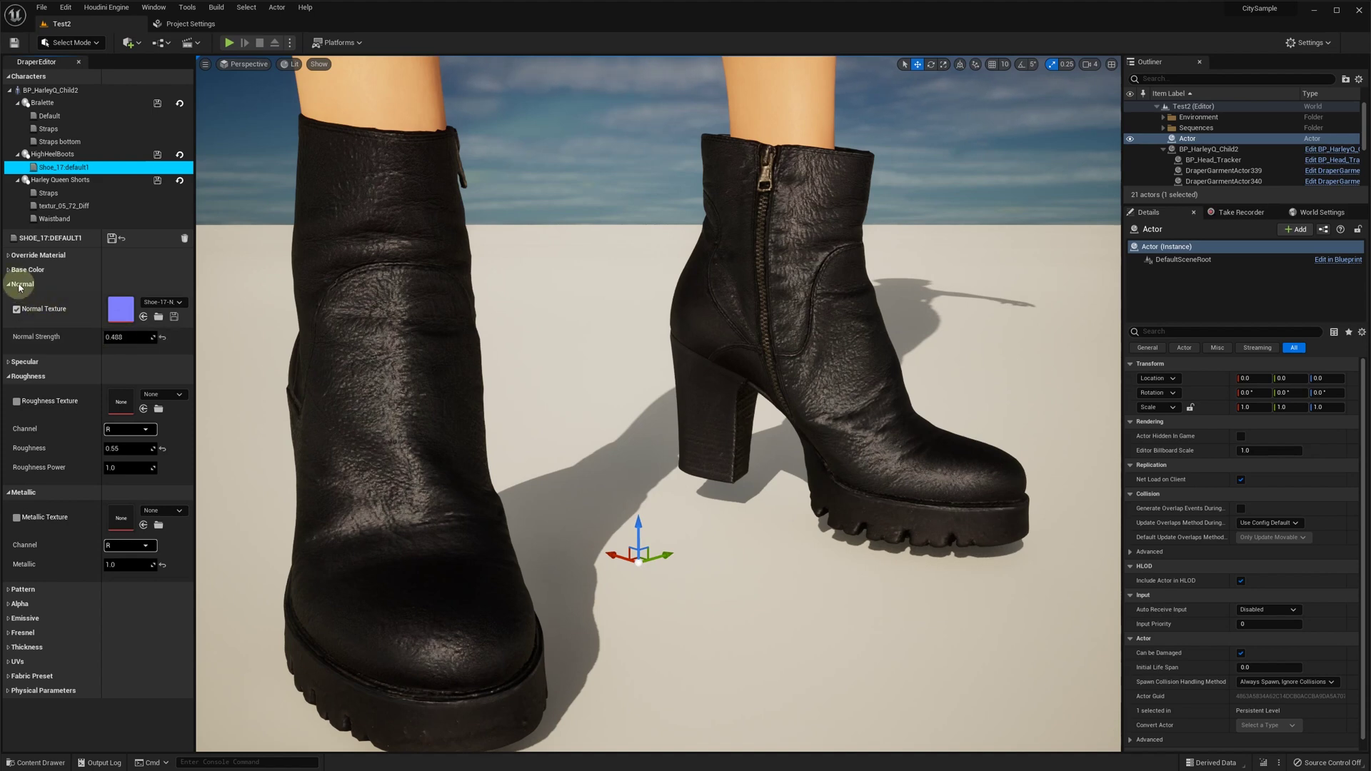
click(10, 286)
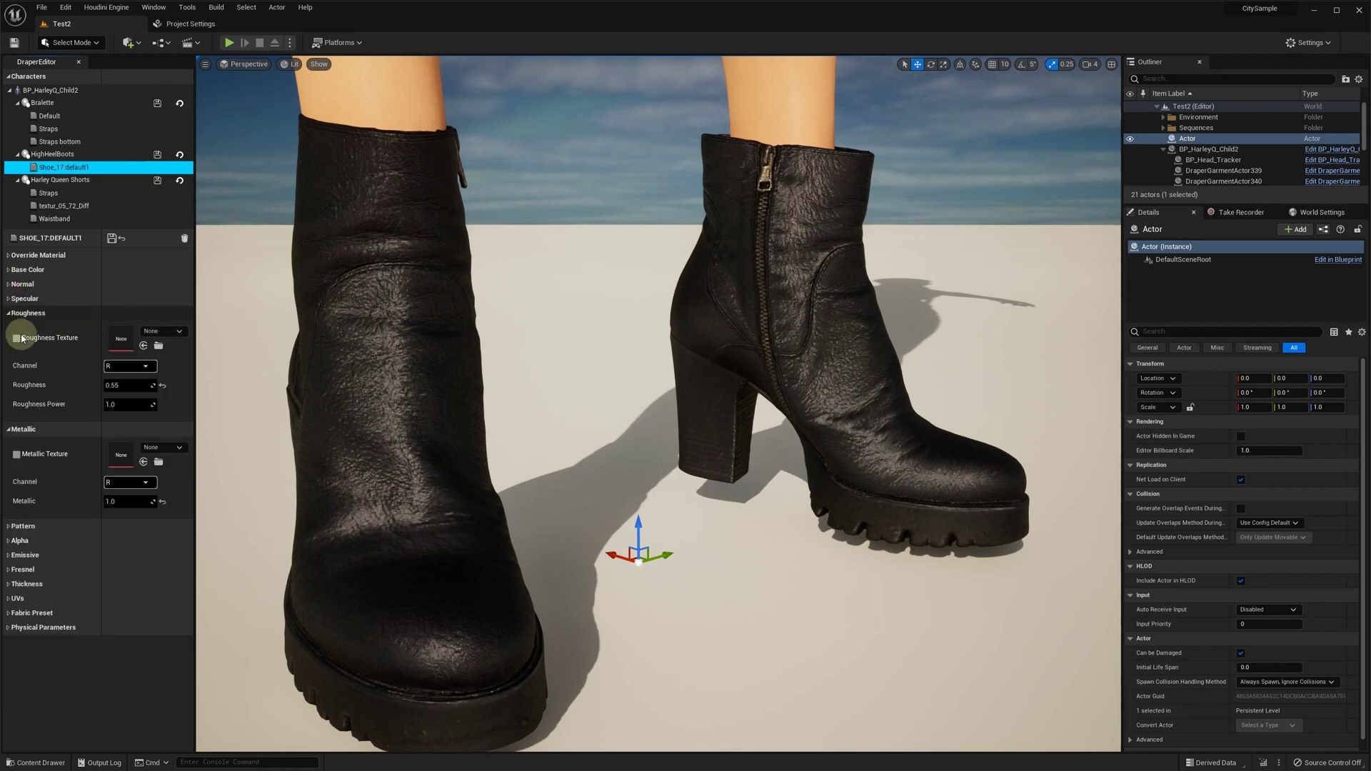
Try a lower metallic value on the boot material, settle on 1.0, and set the roughness to 0.54.
drag(122, 501, 113, 501)
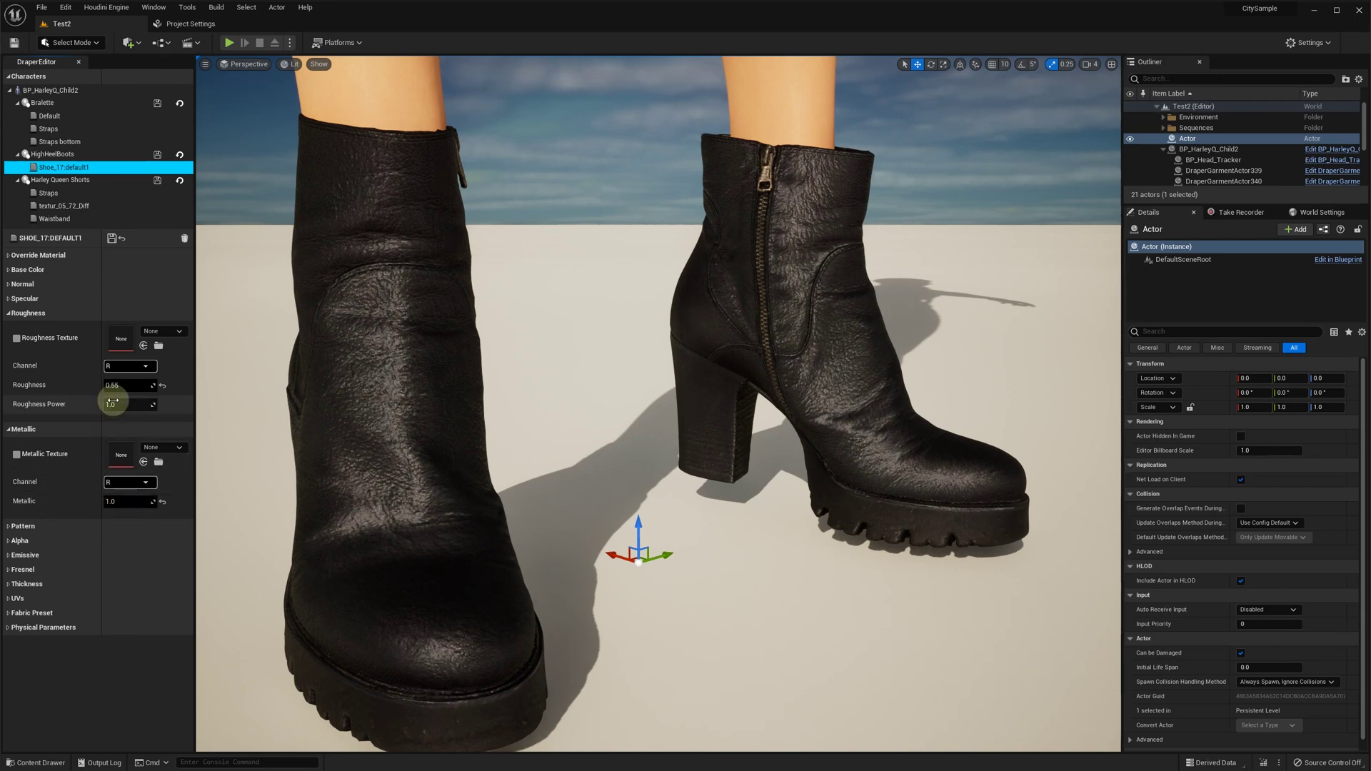
drag(116, 385, 121, 385)
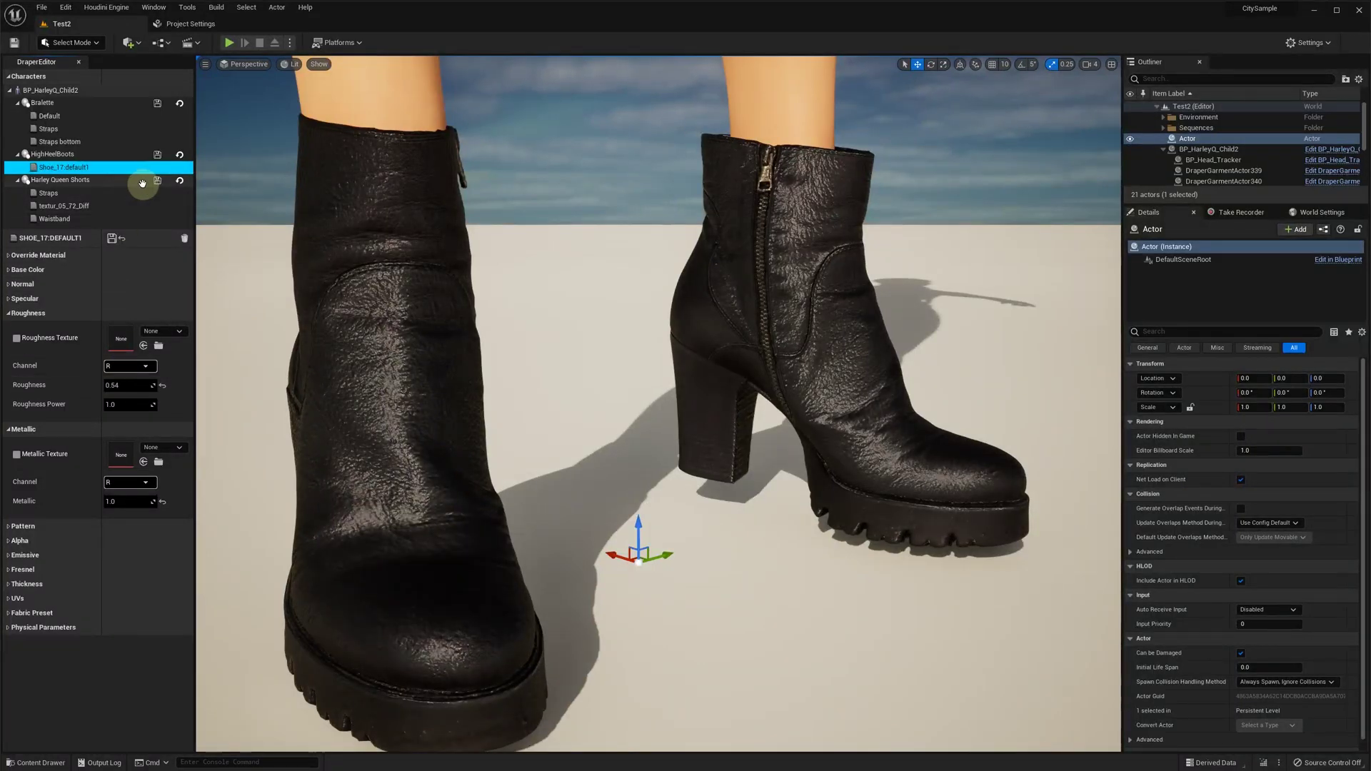